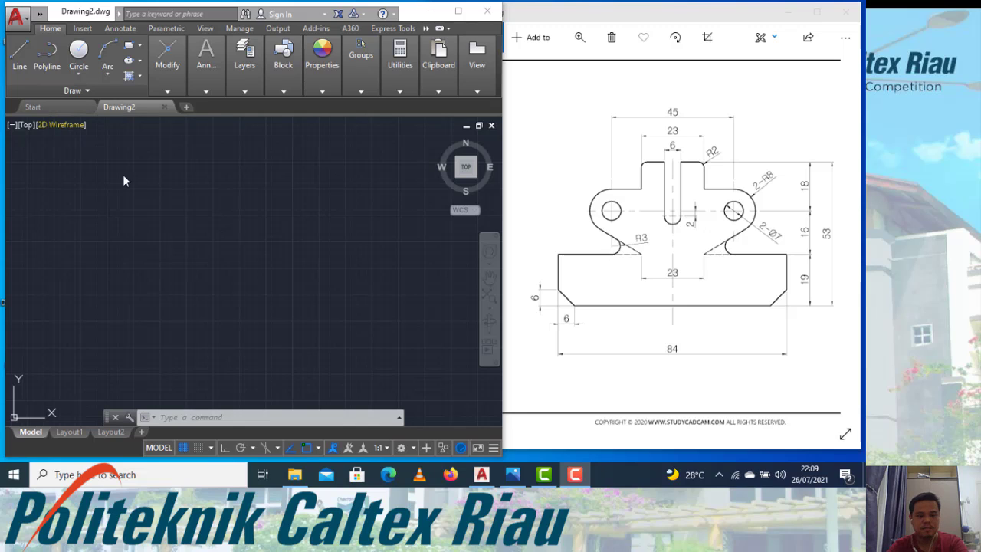
- Activate the empty Drawing2 window and start the LINE command with L
left_click(168, 322)
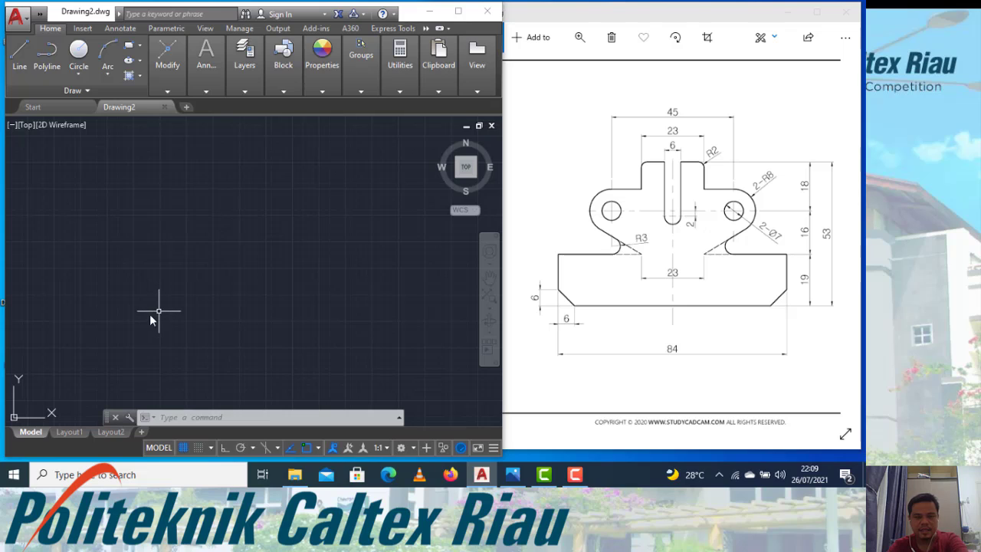
type("l")
key("Return")
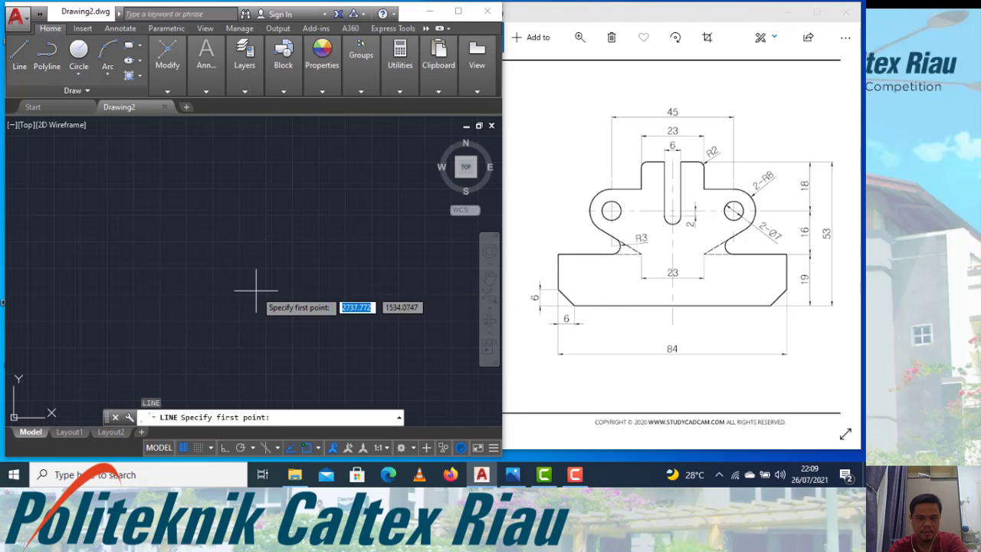
- With Ortho on, draw an 84 × 19 closed rectangle from line segments
left_click(138, 305)
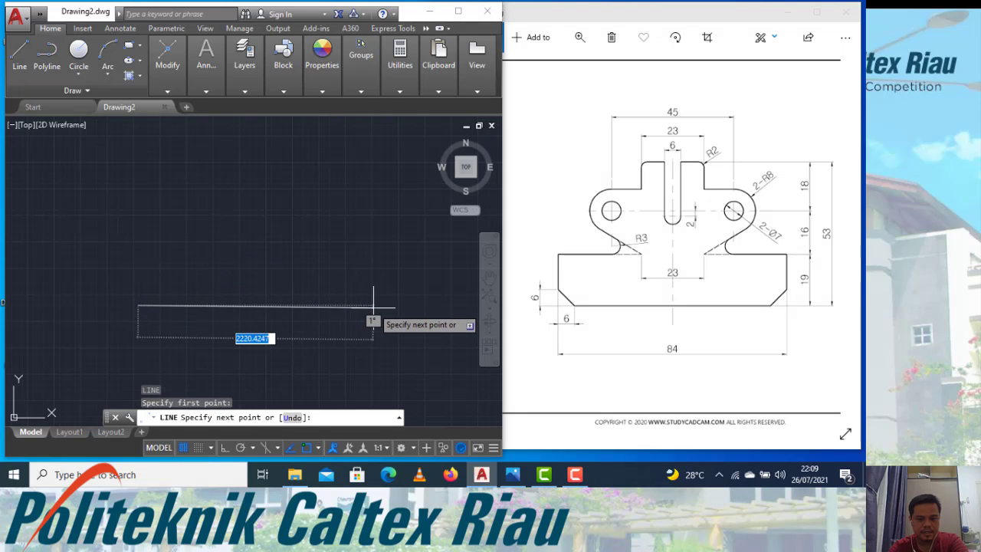
key("F8")
type("84")
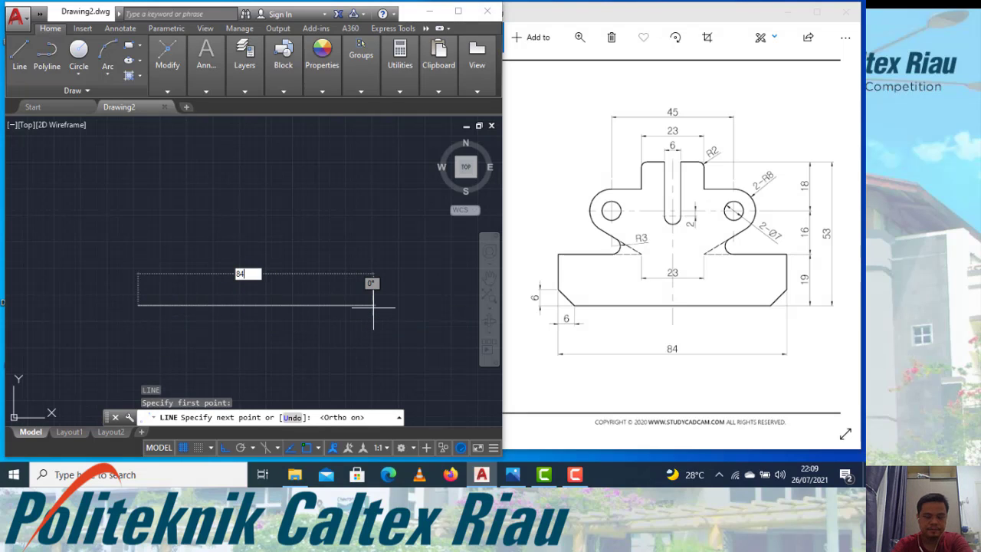
key("Return")
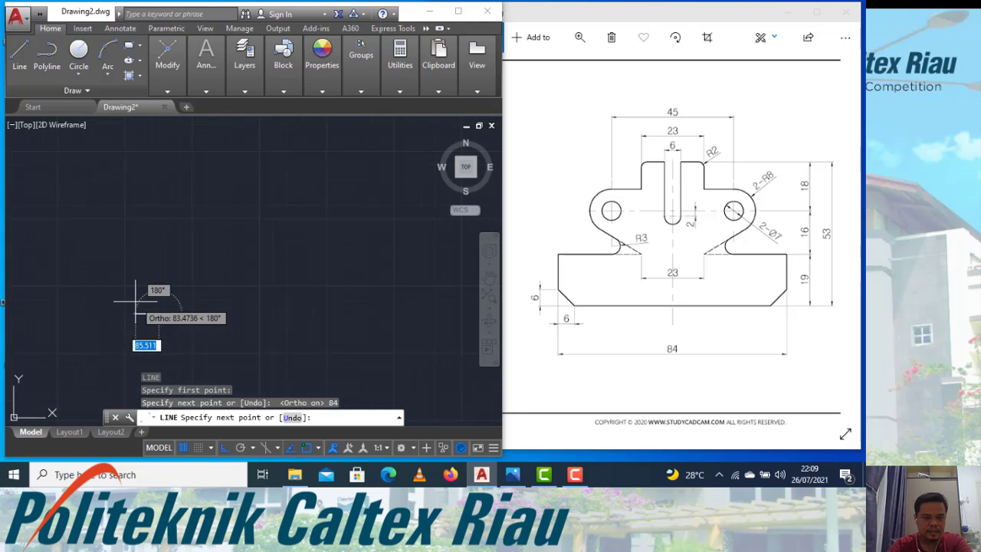
scroll(142, 337, "up", 2)
scroll(153, 337, "up", 3)
scroll(148, 333, "up", 2)
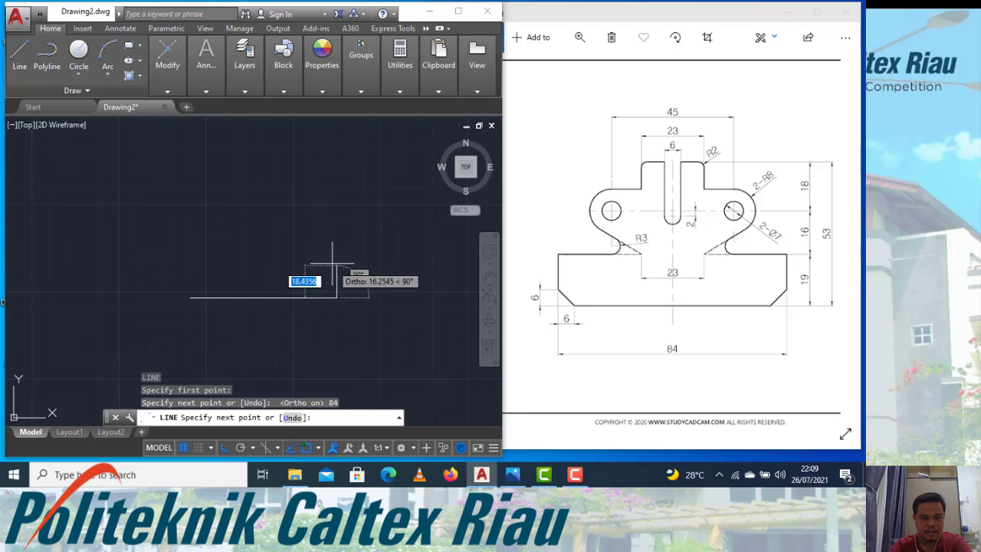
type("19")
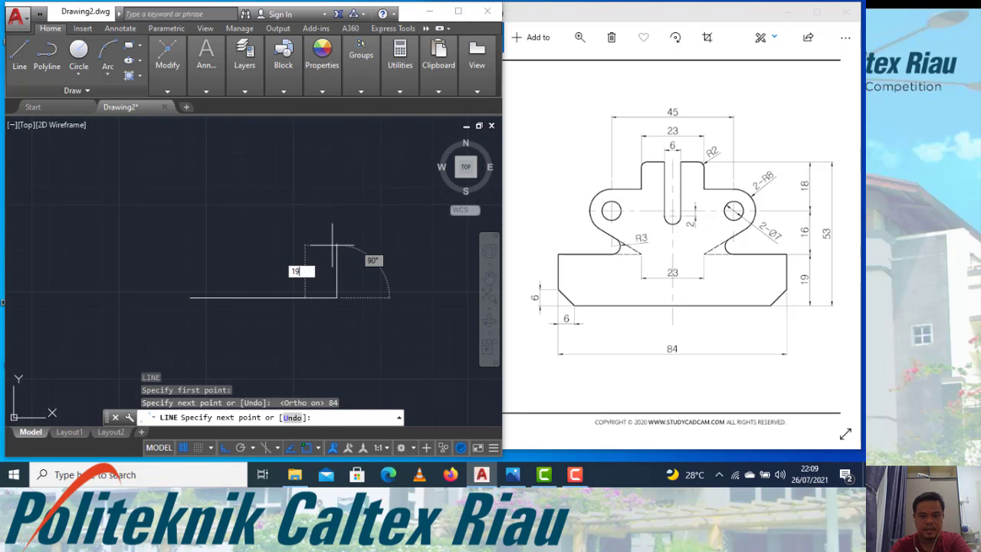
key("Return")
type("84")
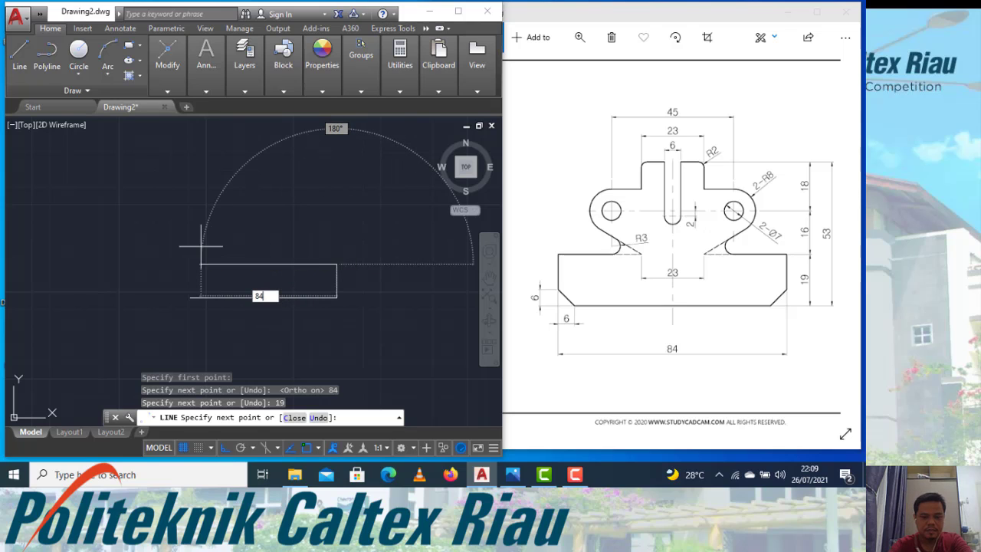
key("Return")
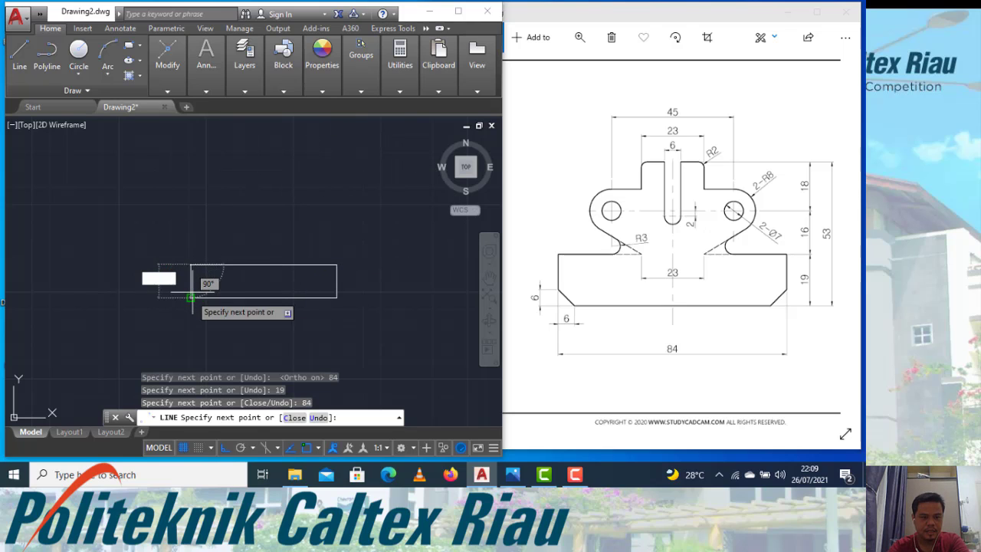
left_click(193, 298)
key("Escape")
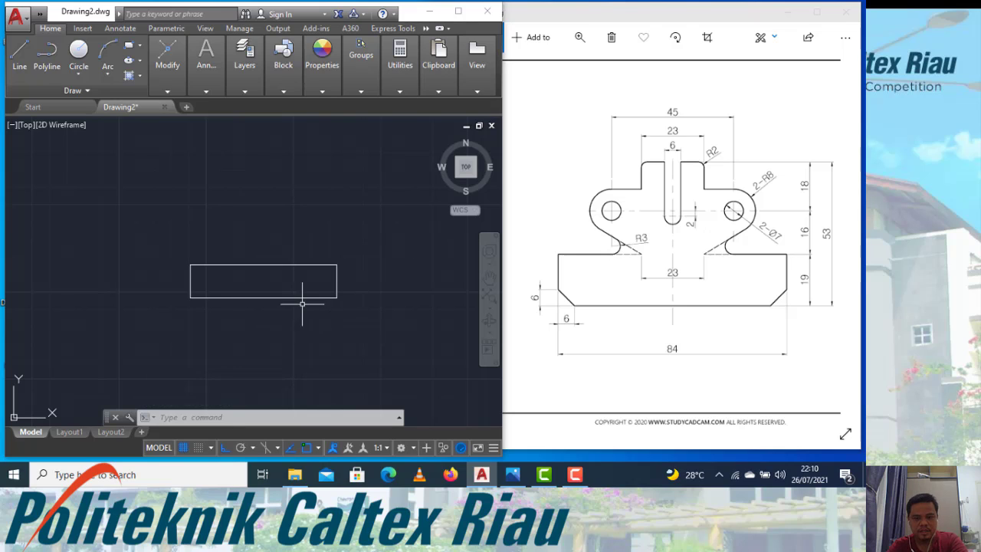
- Chamfer the base's bottom-right corner with 6 × 6 distances
type("c")
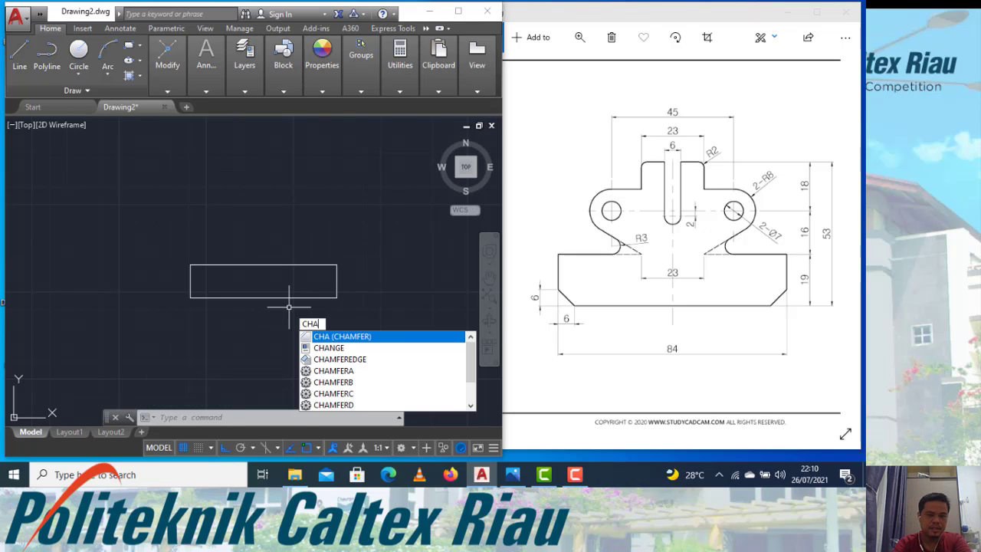
key("Return")
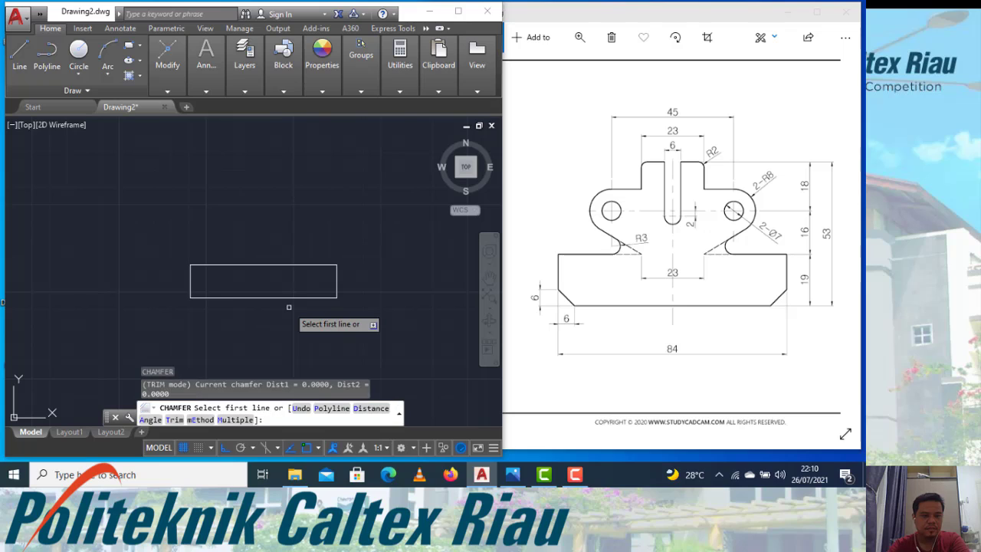
type("d")
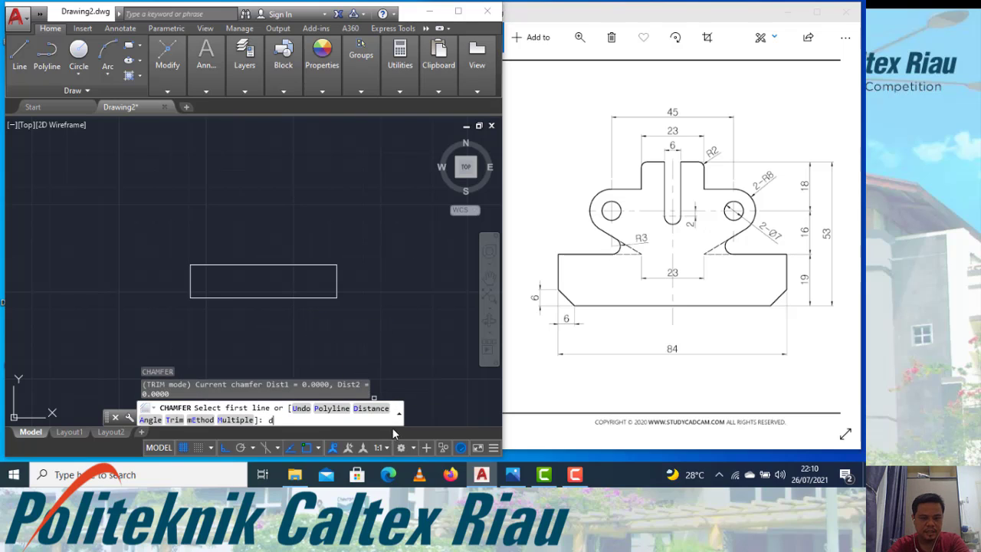
key("Return")
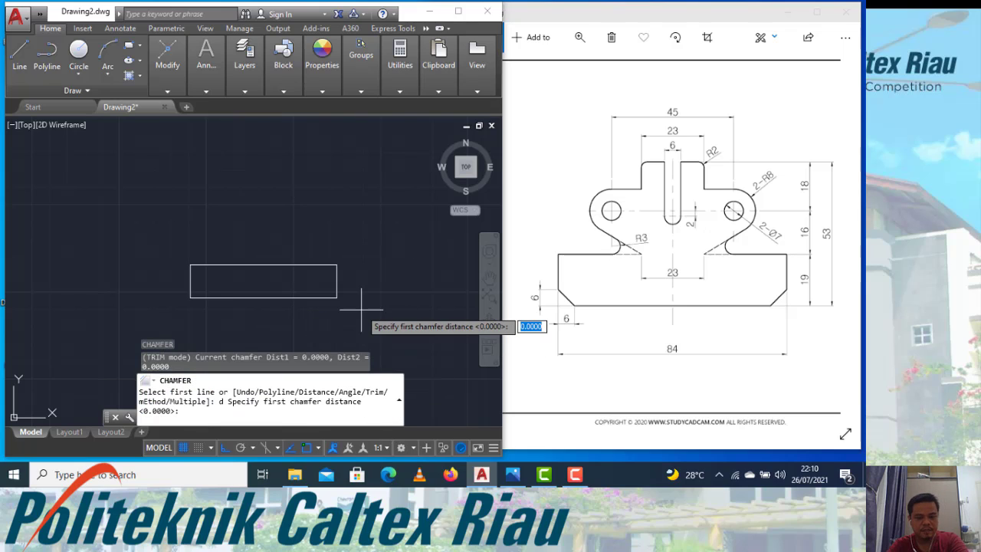
type("6")
key("Return")
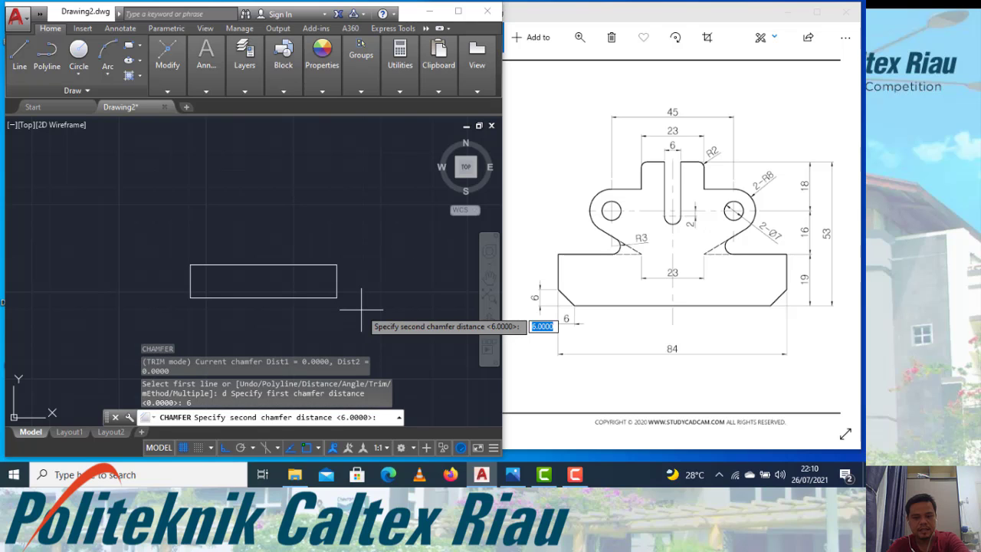
key("Return")
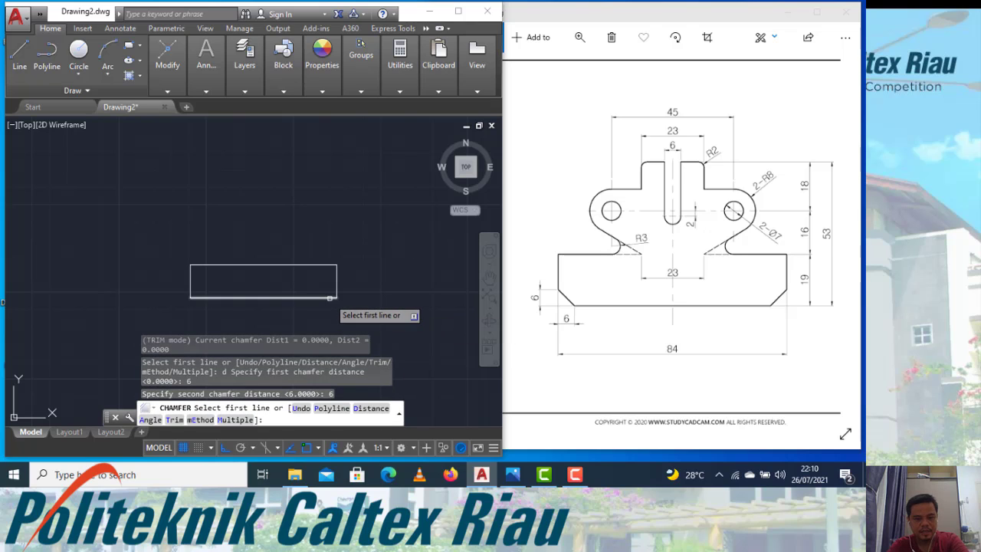
left_click(326, 297)
left_click(336, 287)
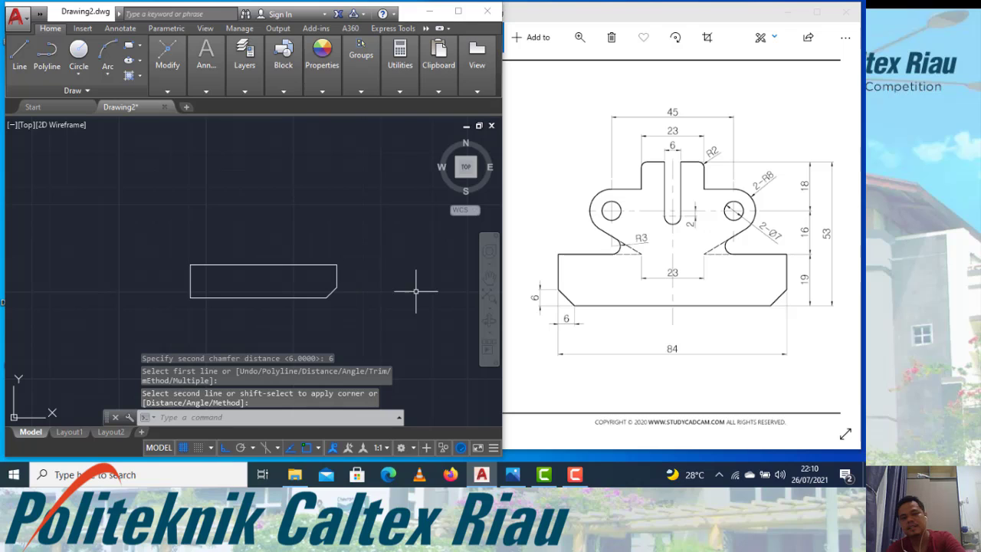
key("Escape")
- Chamfer the bottom-left corner with 6 × 6 distances as well
type("cha")
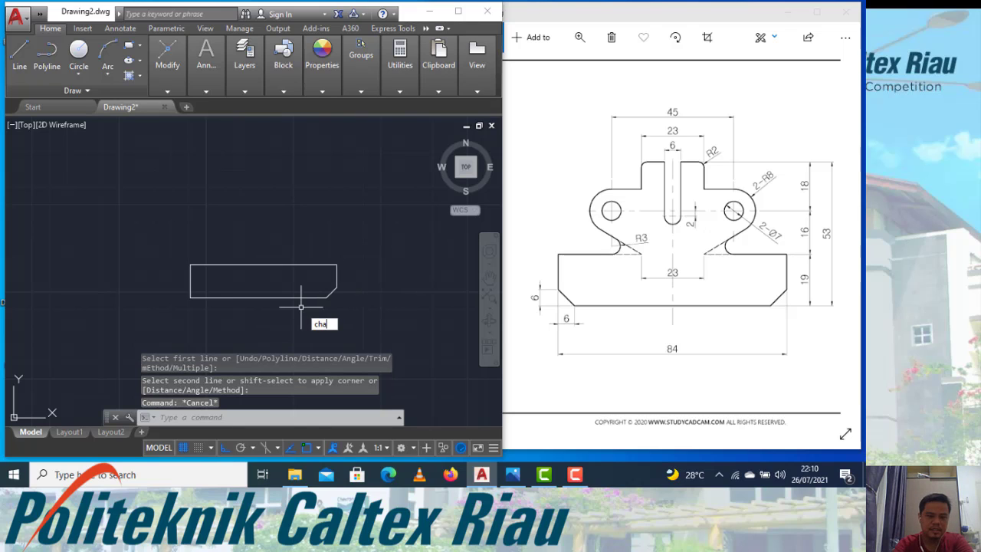
key("Return")
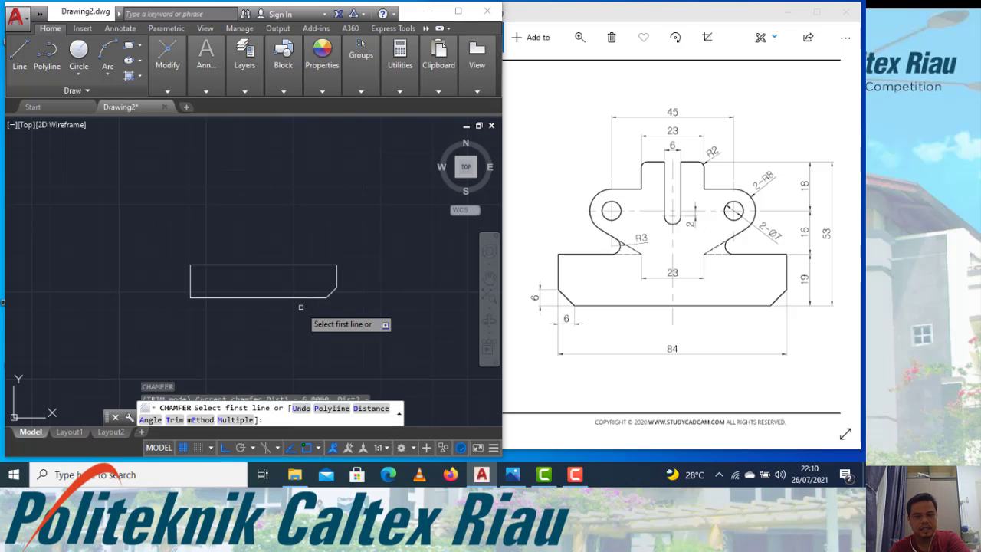
type("d")
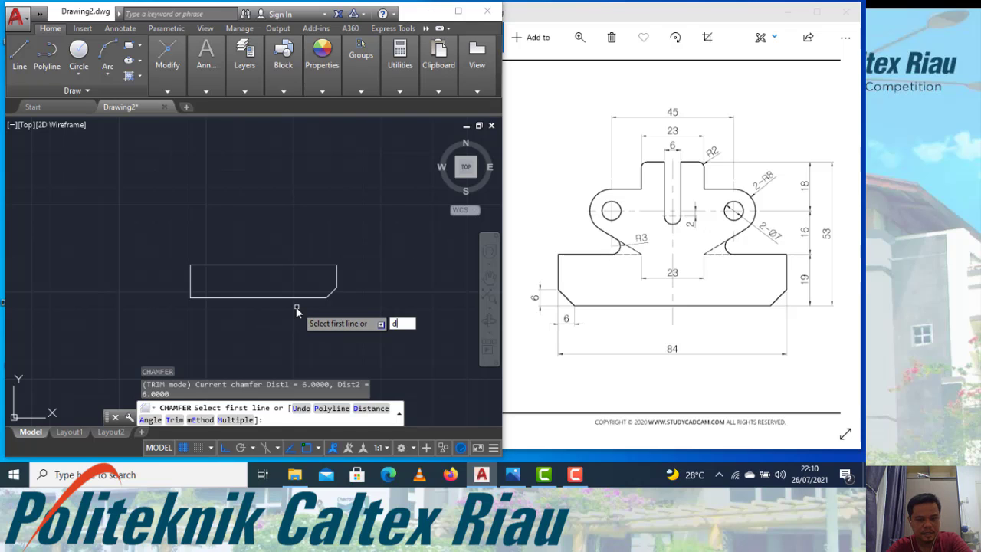
key("Return")
type("6")
key("Return")
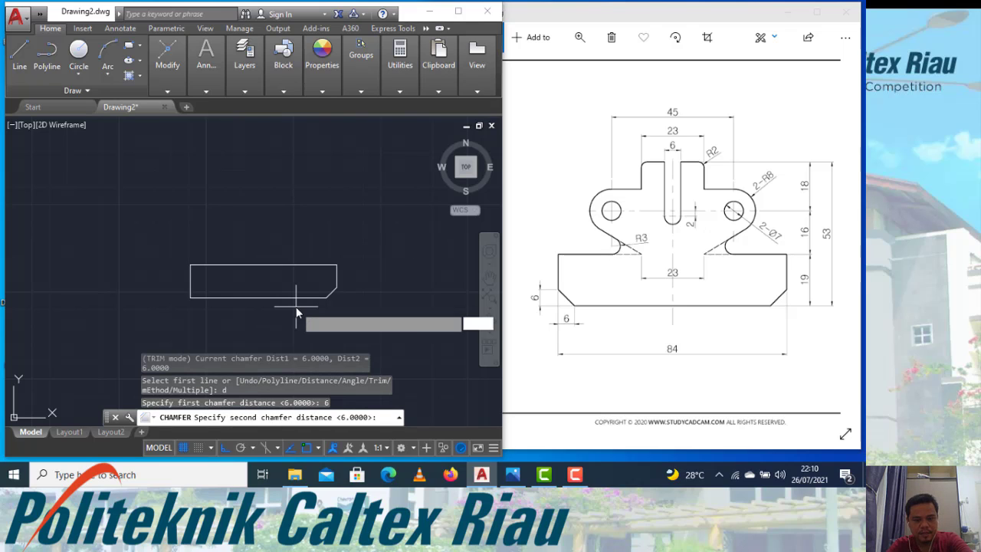
type("6")
key("Return")
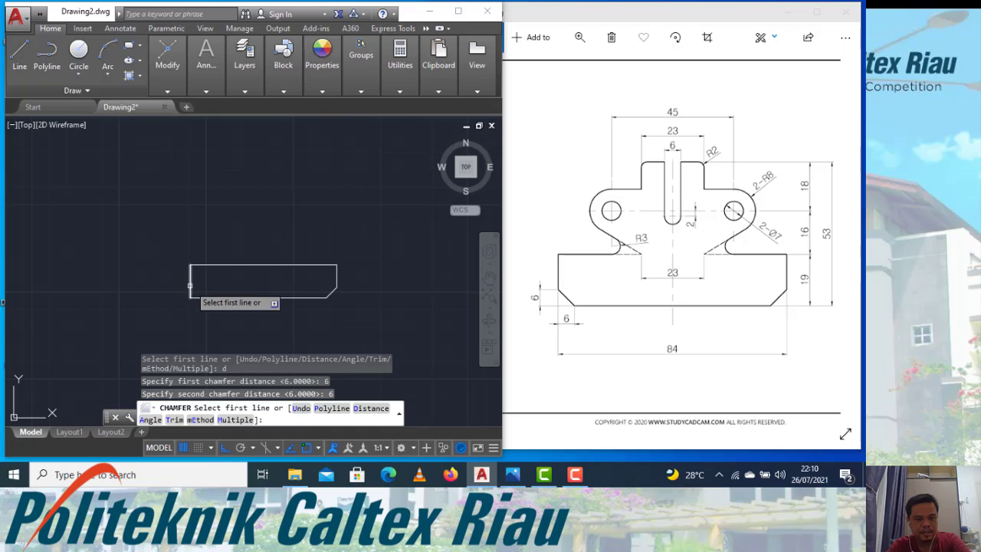
left_click(191, 287)
left_click(215, 297)
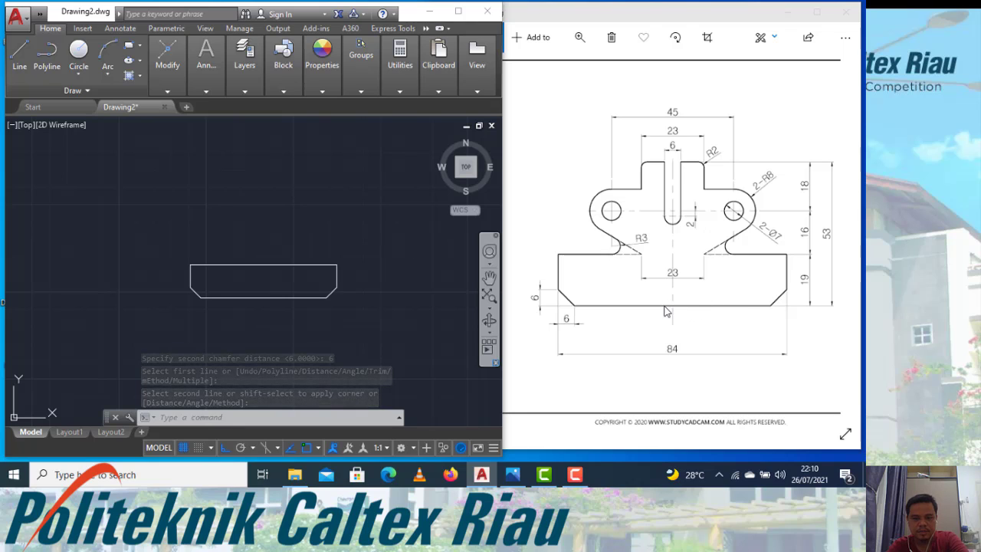
- Draw a 53-unit vertical line up from the bottom edge's midpoint
key("Escape")
type("l")
key("Return")
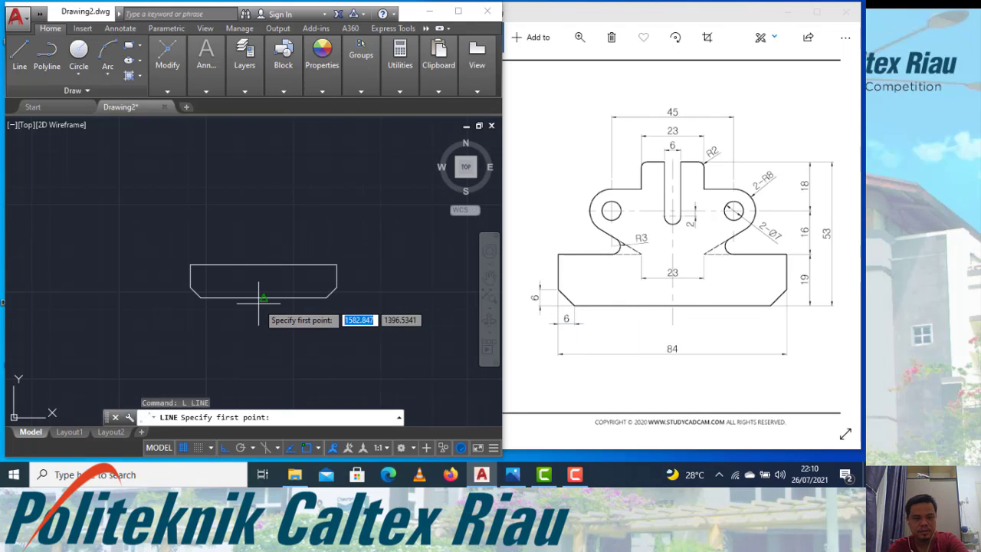
left_click(264, 297)
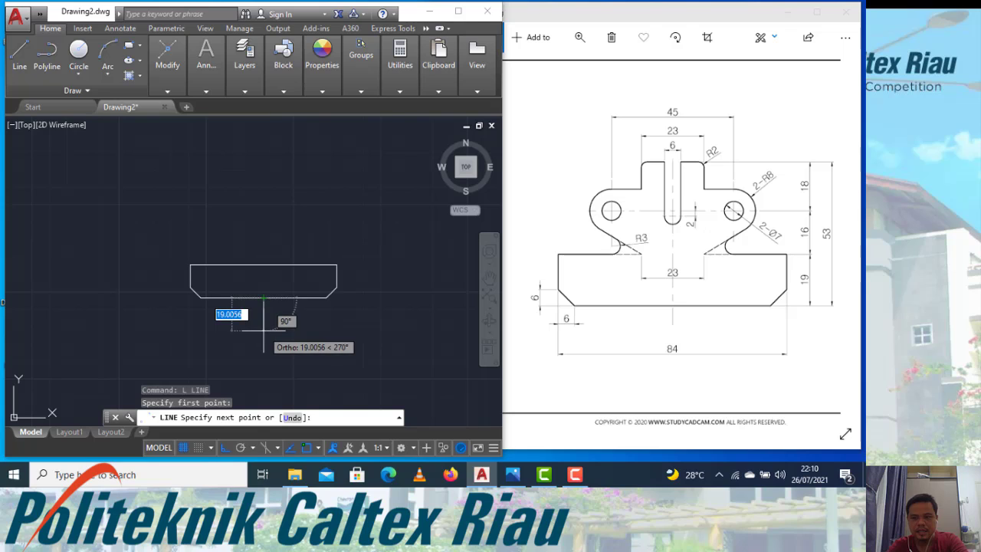
scroll(262, 328, "down", 2)
type("53")
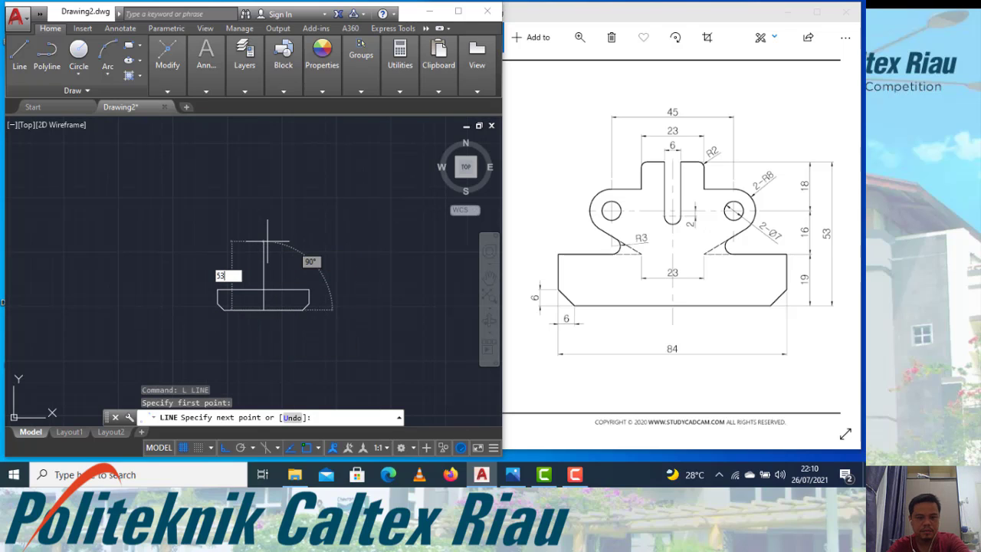
key("Return")
scroll(261, 270, "up", 2)
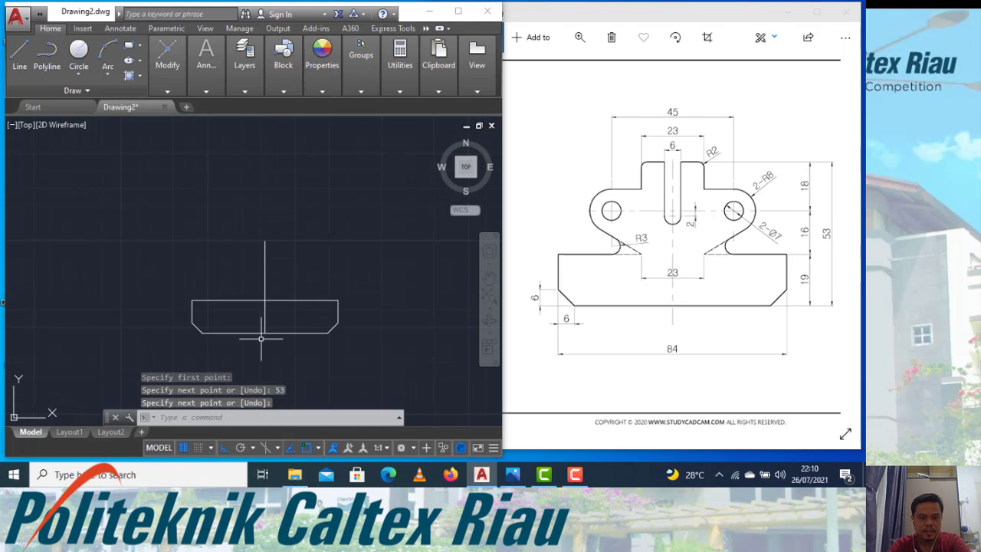
scroll(261, 338, "up", 2)
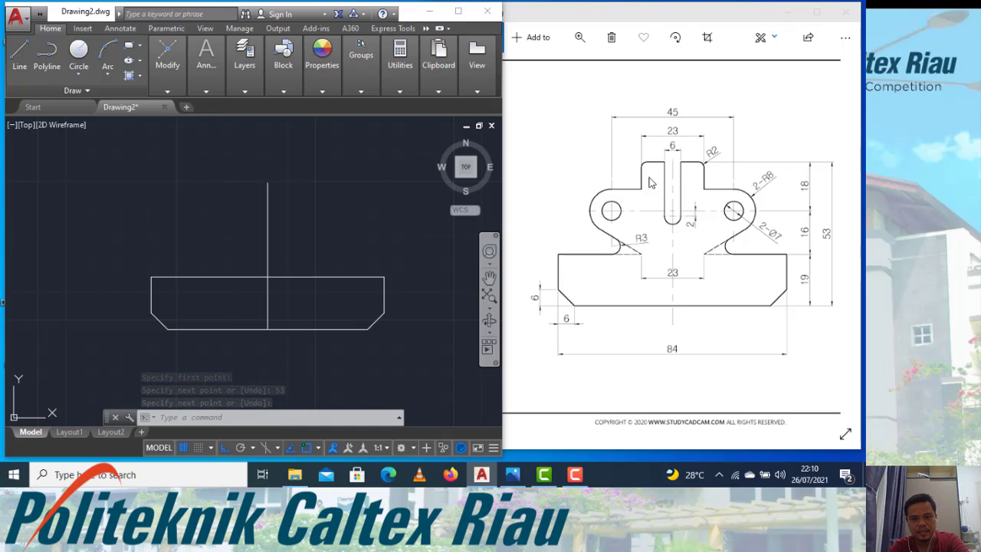
- Offset the vertical centre line 3 units to the right and to the left
key("Escape")
type("o")
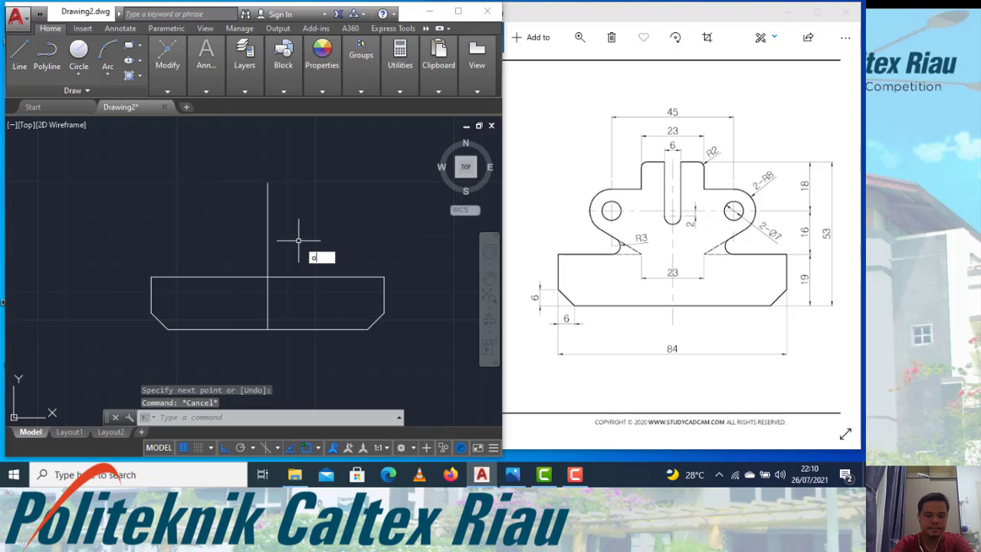
key("Return")
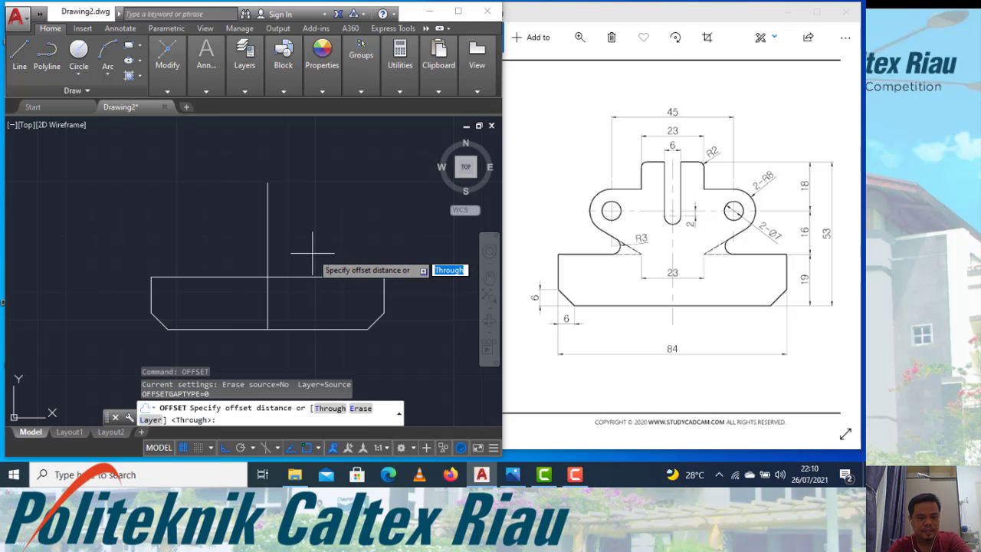
type("3")
key("Return")
left_click(268, 236)
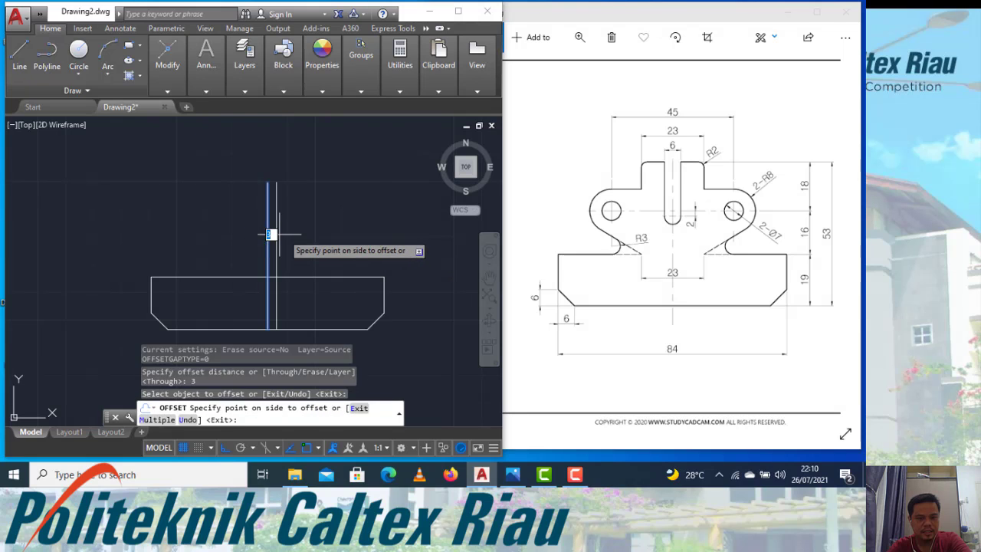
left_click(278, 233)
left_click(267, 237)
left_click(251, 236)
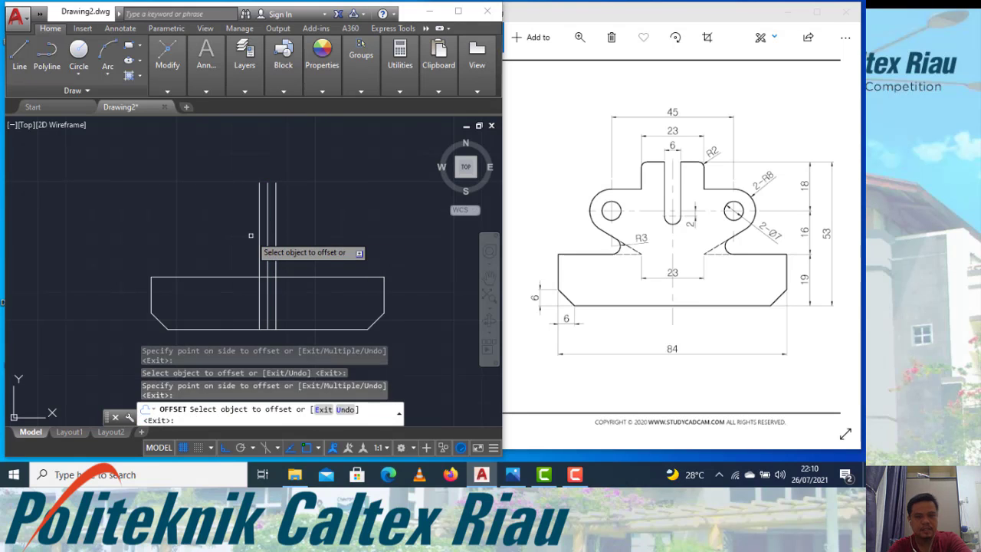
key("Escape")
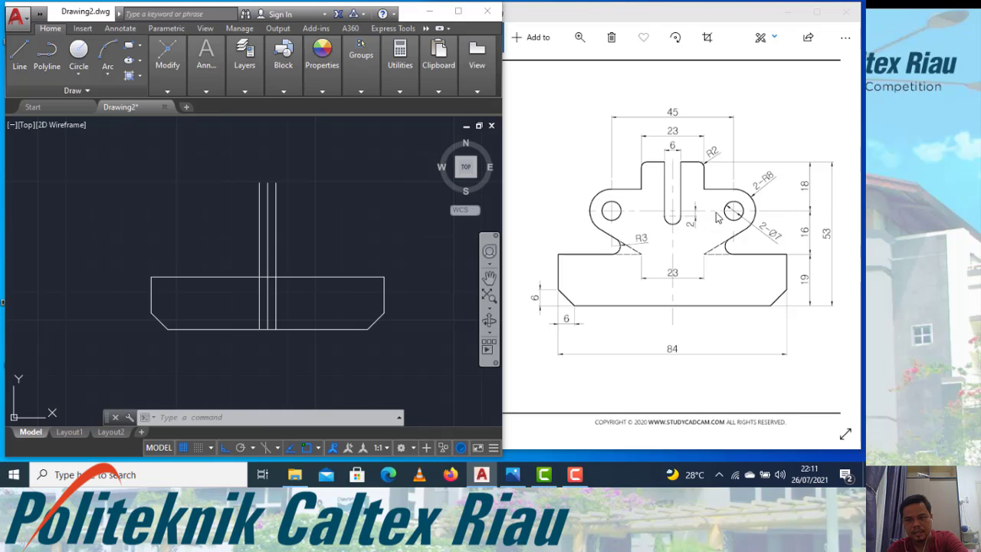
key("Escape")
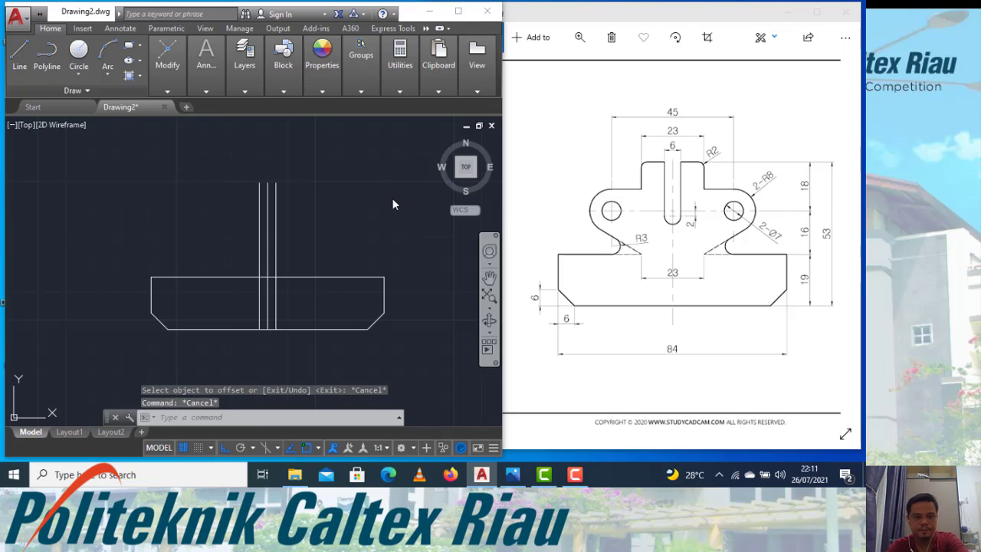
- Draw a helper line 20 units down from the centre line's top, plus a short horizontal leg
type("l")
key("Return")
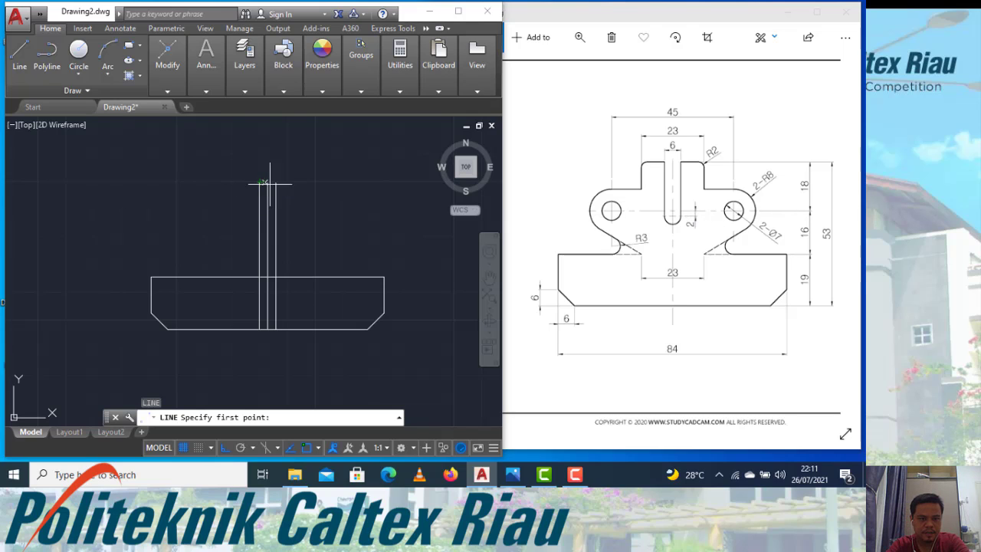
left_click(267, 183)
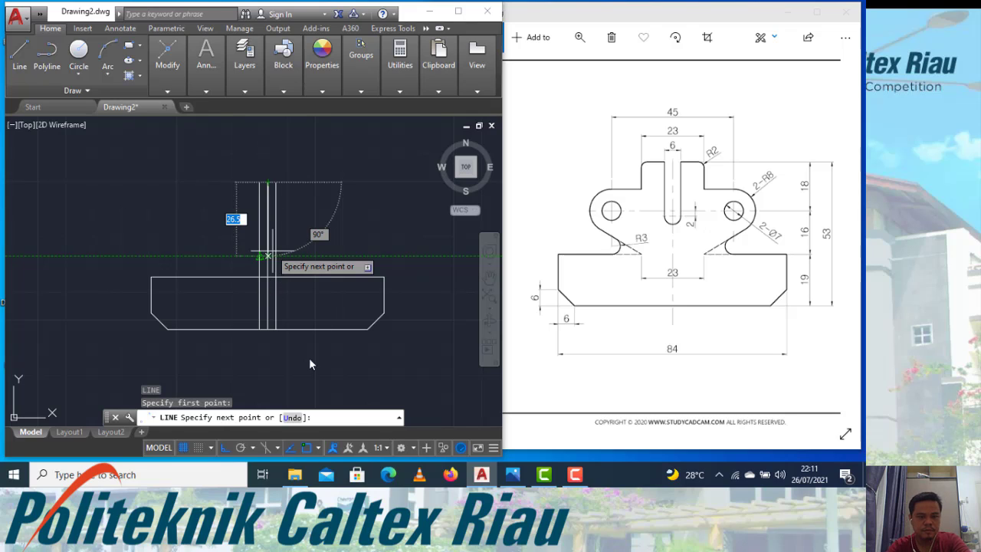
key("F8")
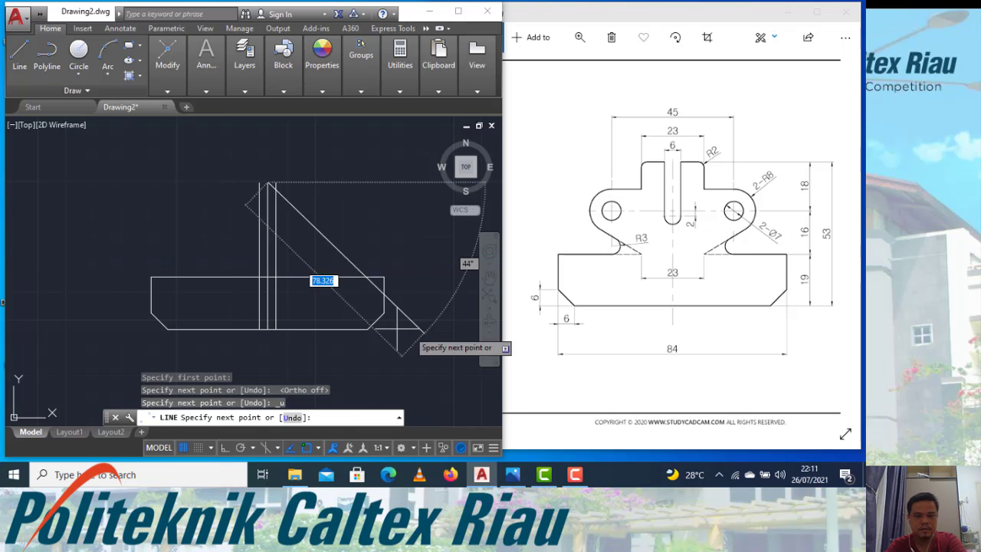
scroll(265, 213, "up", 2)
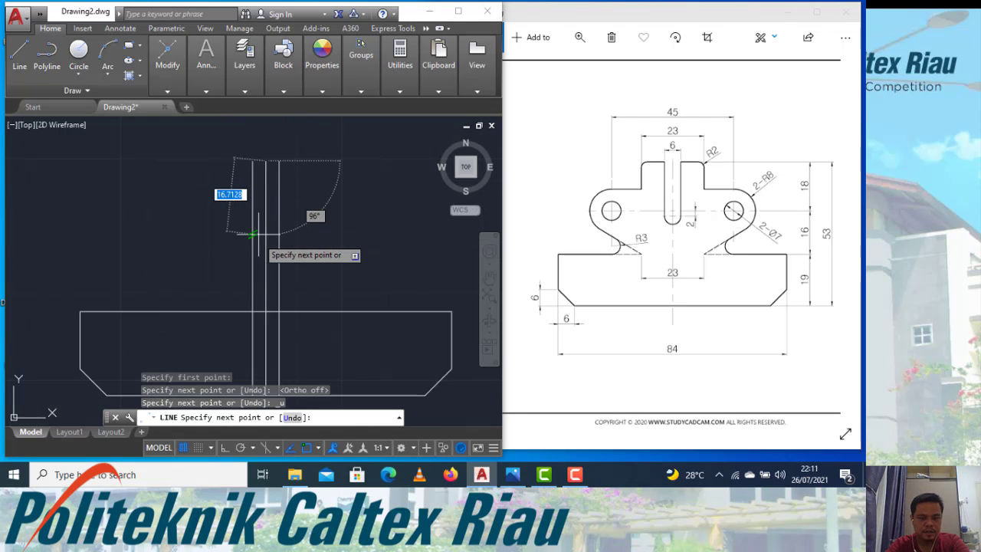
key("F8")
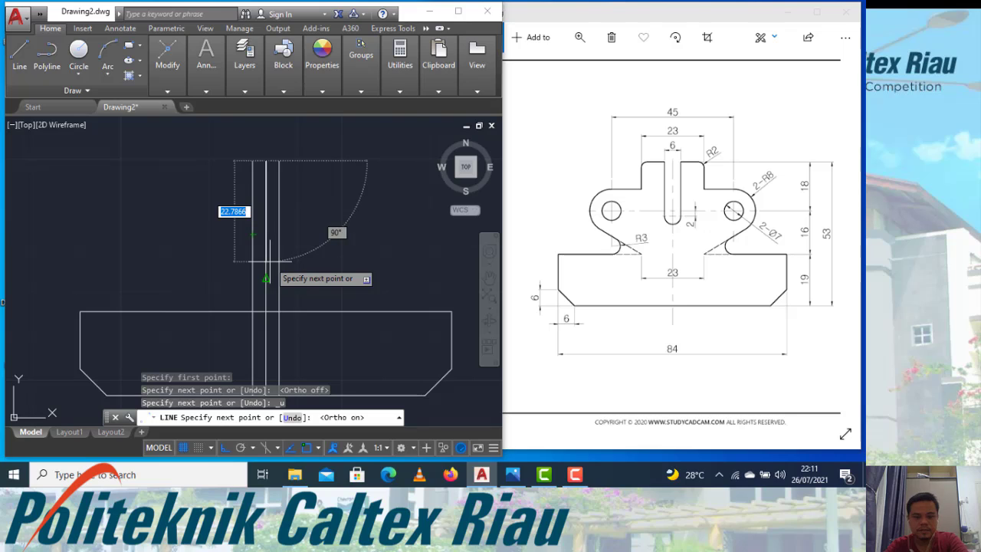
type("20")
key("Return")
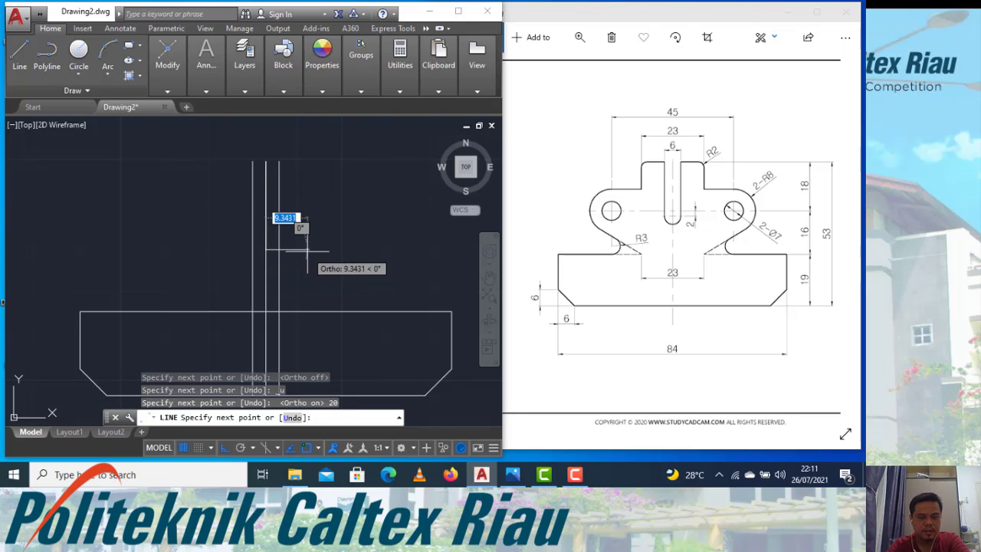
left_click(306, 249)
key("Return")
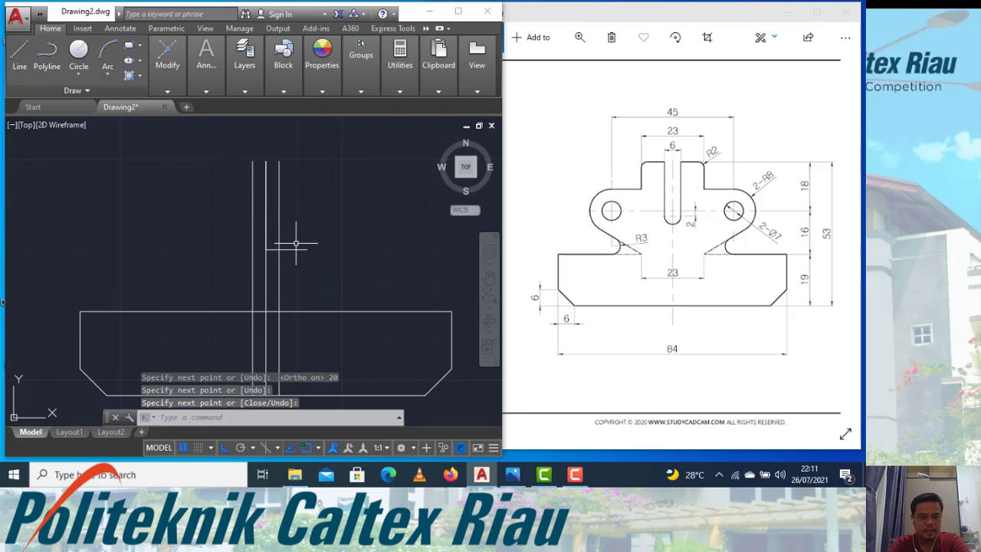
- Draw a radius-3 circle centred at the 20-unit helper line's end
type("c")
key("Return")
left_click(266, 249)
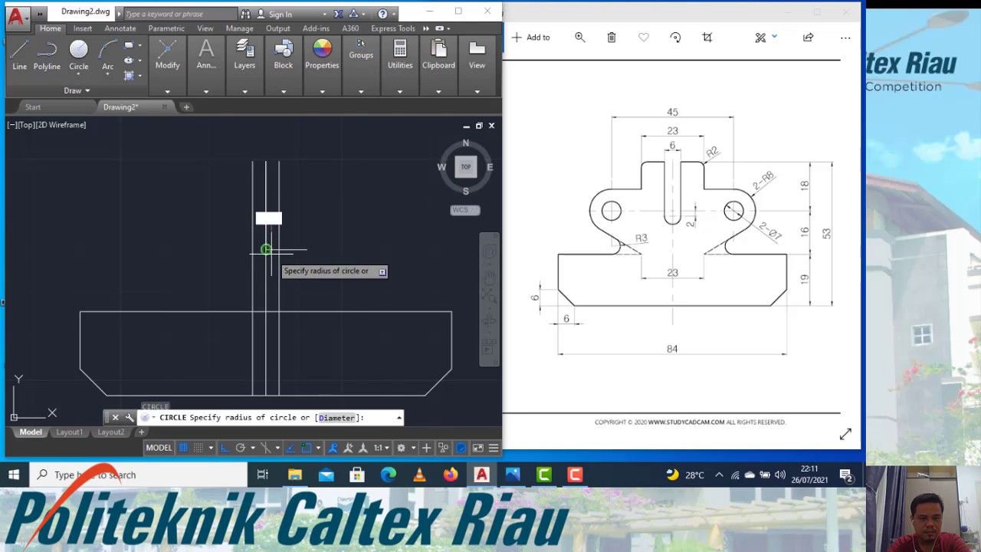
type("3.3216")
key("Return")
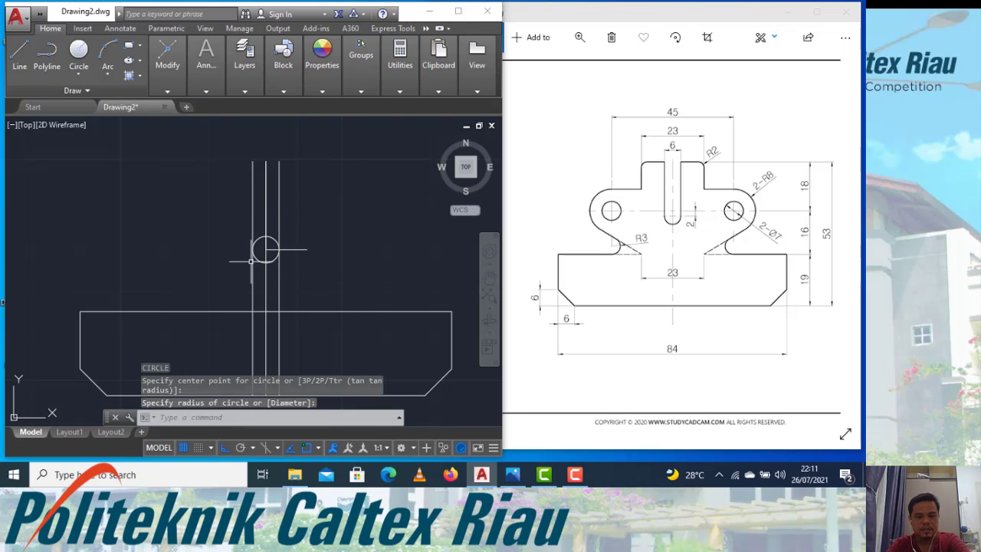
type("tr")
key("Return")
key("Return")
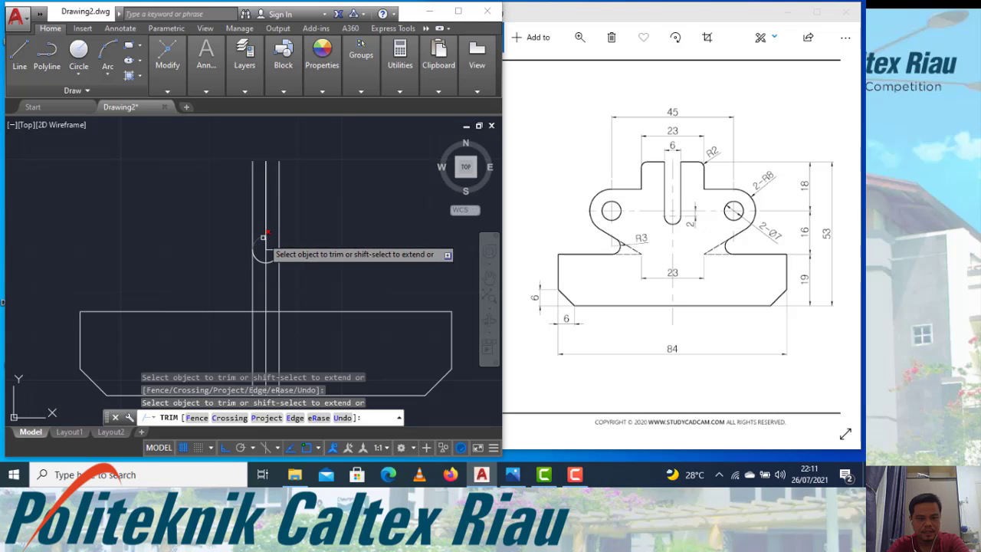
- Trim away the circle's upper half and erase the horizontal helper line
left_click(274, 240)
key("Escape")
left_click(301, 253)
left_click(311, 247)
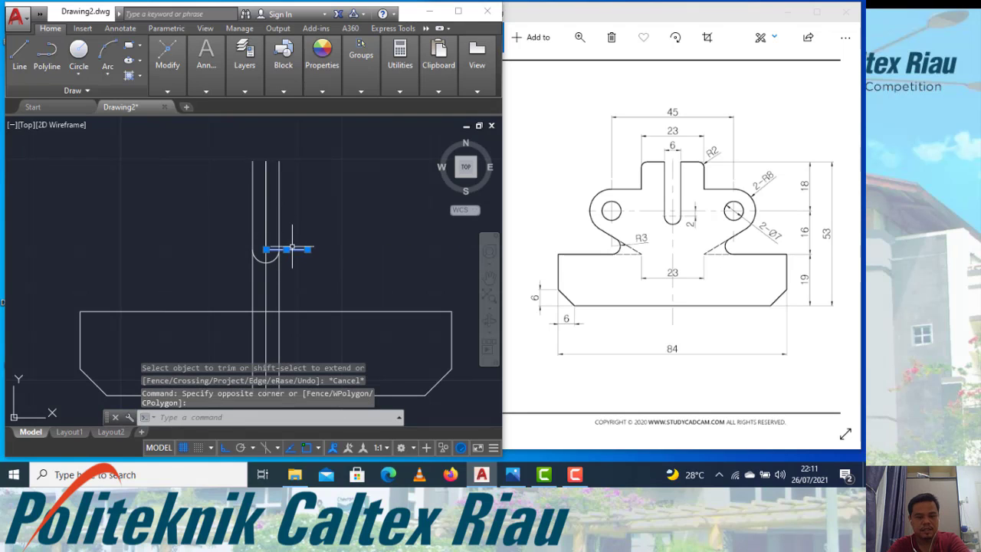
type("e")
key("Return")
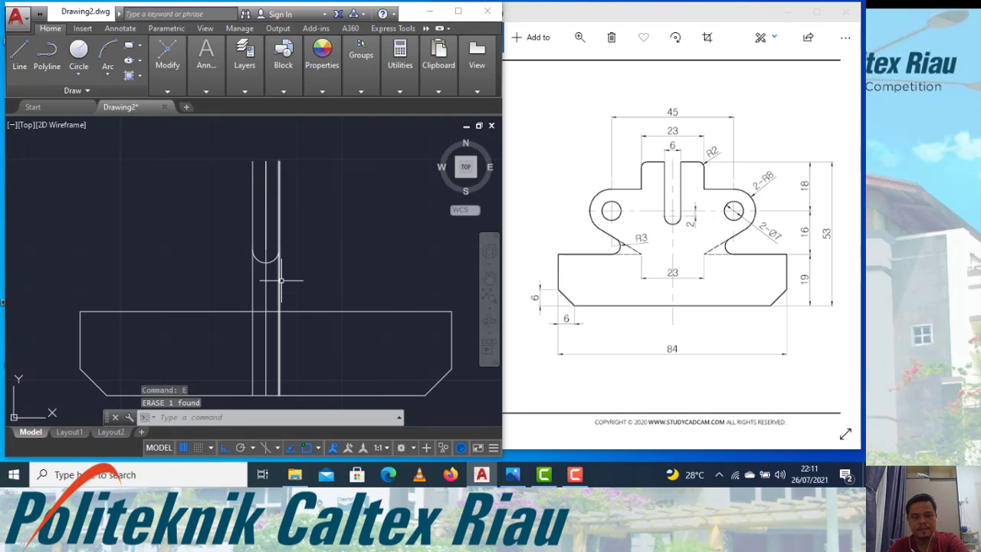
- Trim the slot edge below the arc and delete the leftover line piece
type("tr")
key("Return")
key("Return")
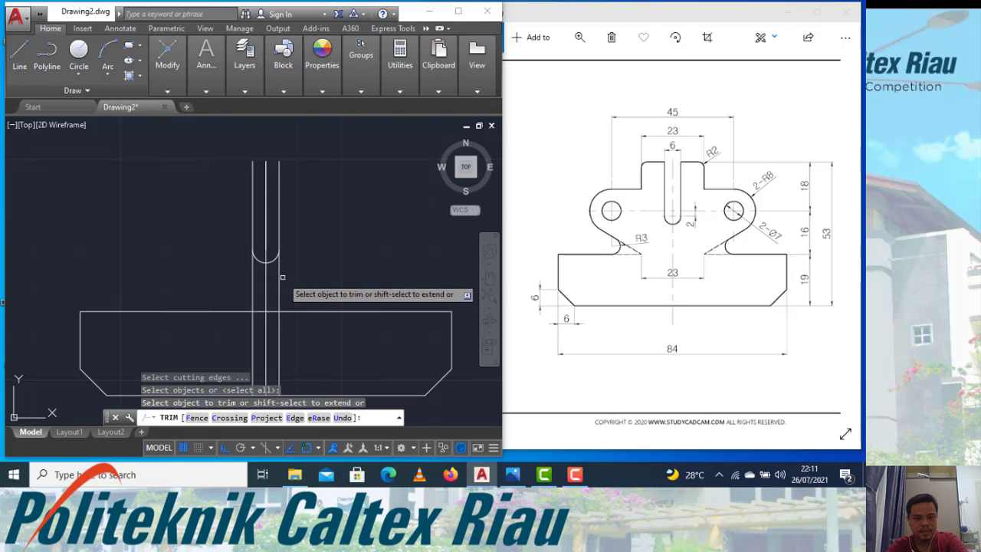
left_click(279, 277)
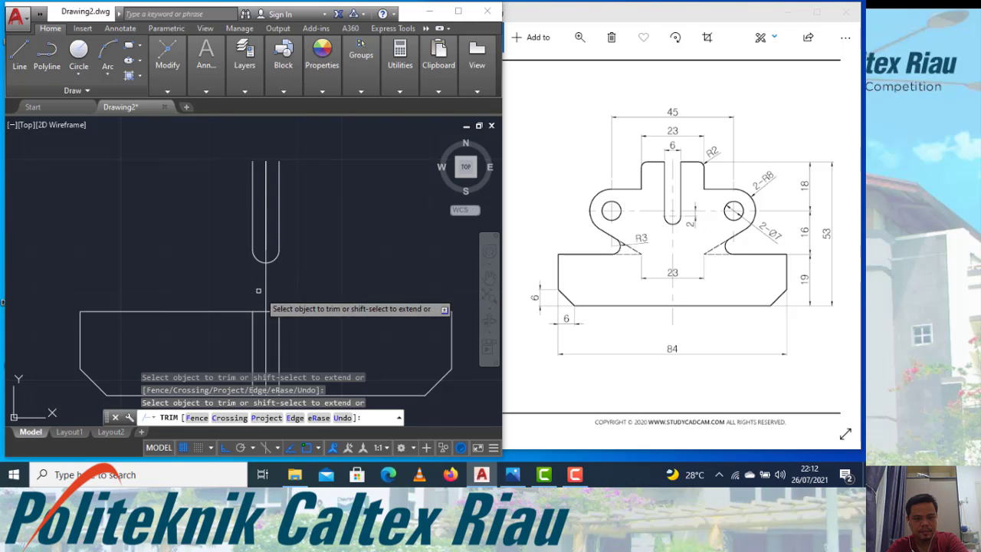
key("Escape")
left_click(274, 333)
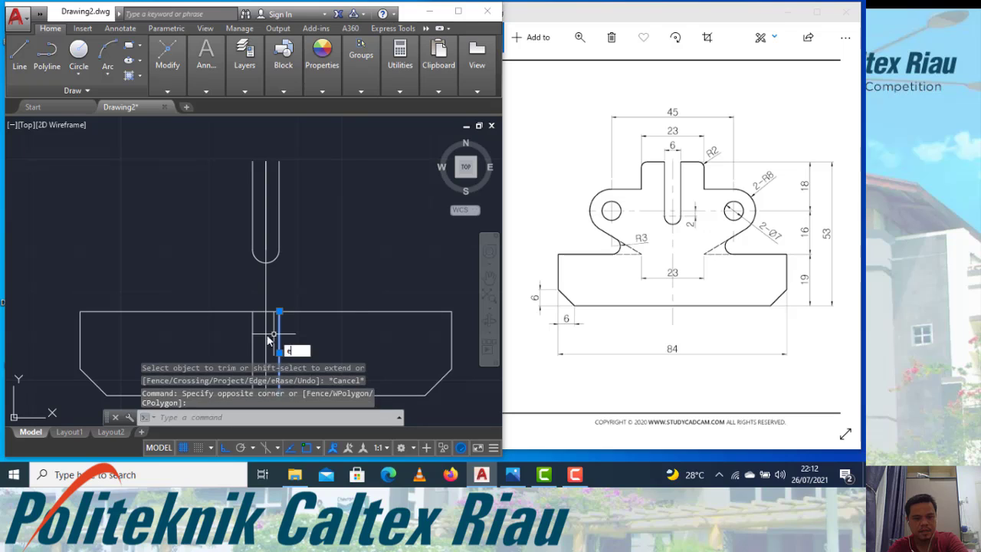
left_click(263, 337)
key("Delete")
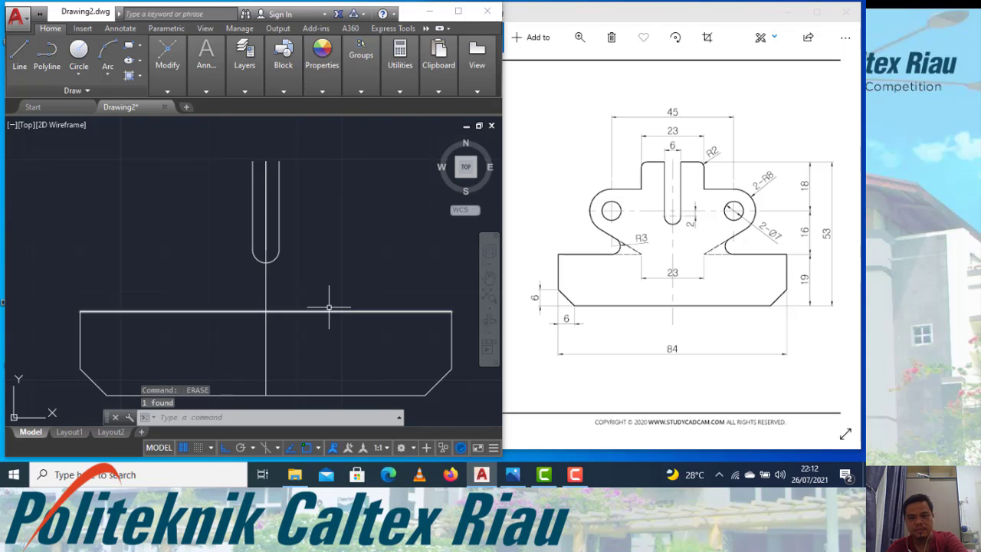
middle_click_drag(331, 249, 322, 289)
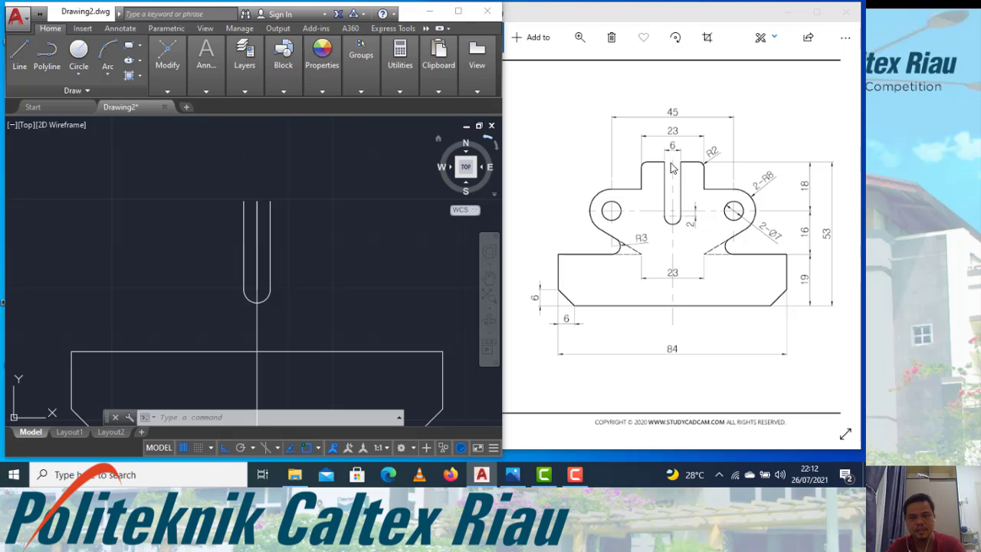
- From the slot's top, draw stepped line segments of 11.5, 10 and 11 units
type("l")
key("Return")
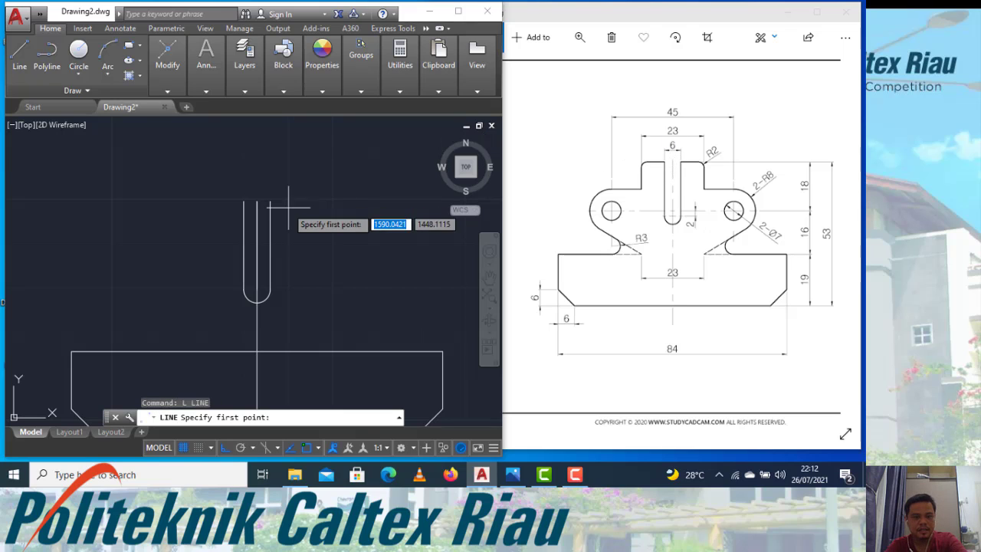
left_click(257, 202)
type("11.5")
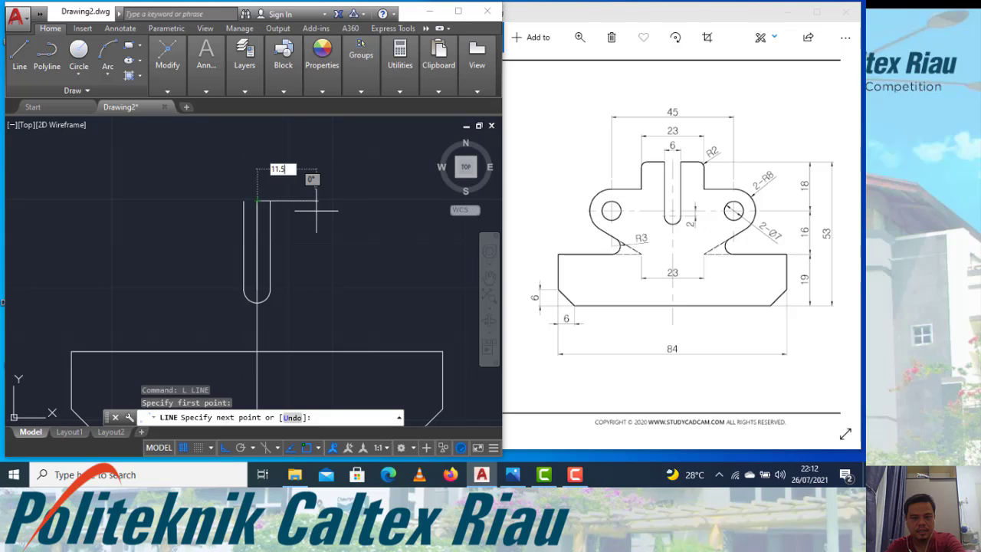
key("Return")
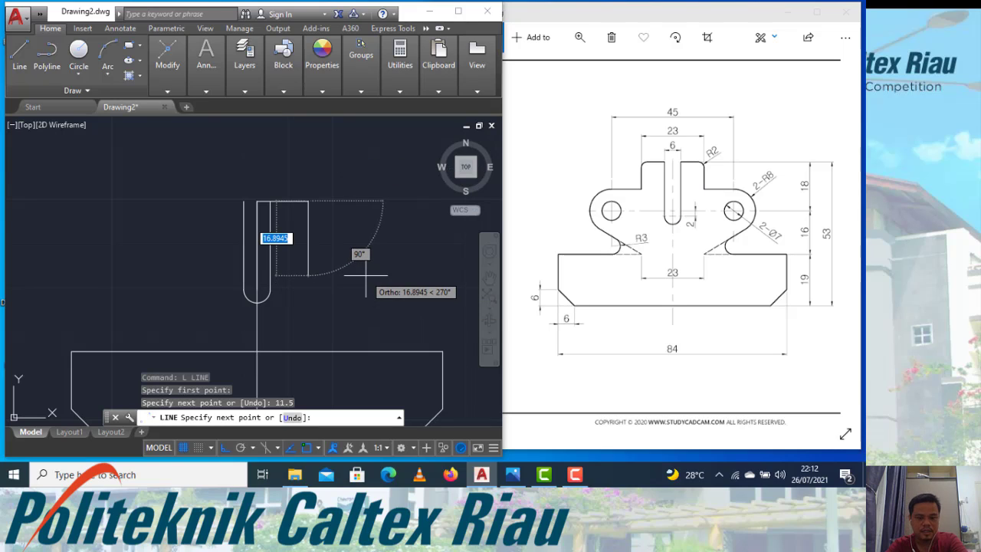
type("10")
type("10")
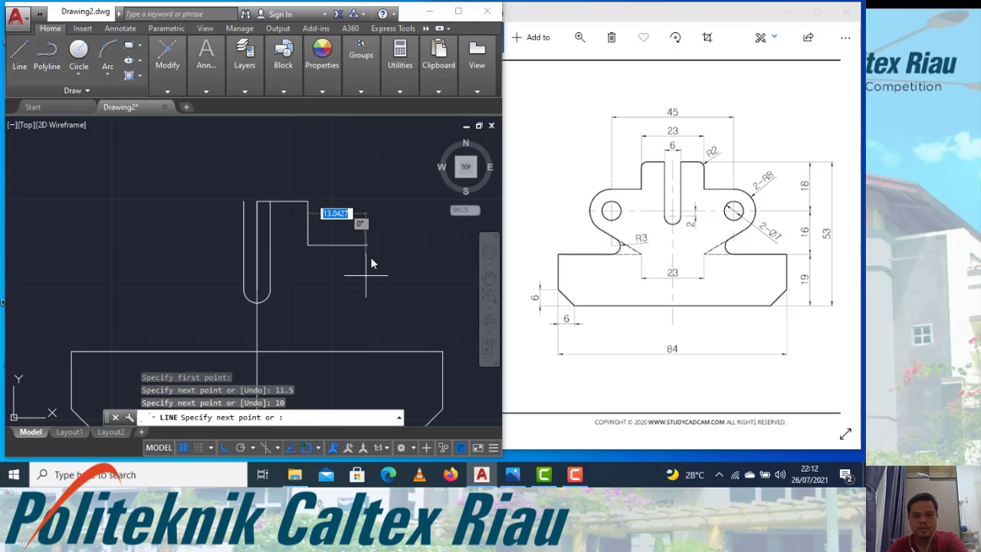
key("Return")
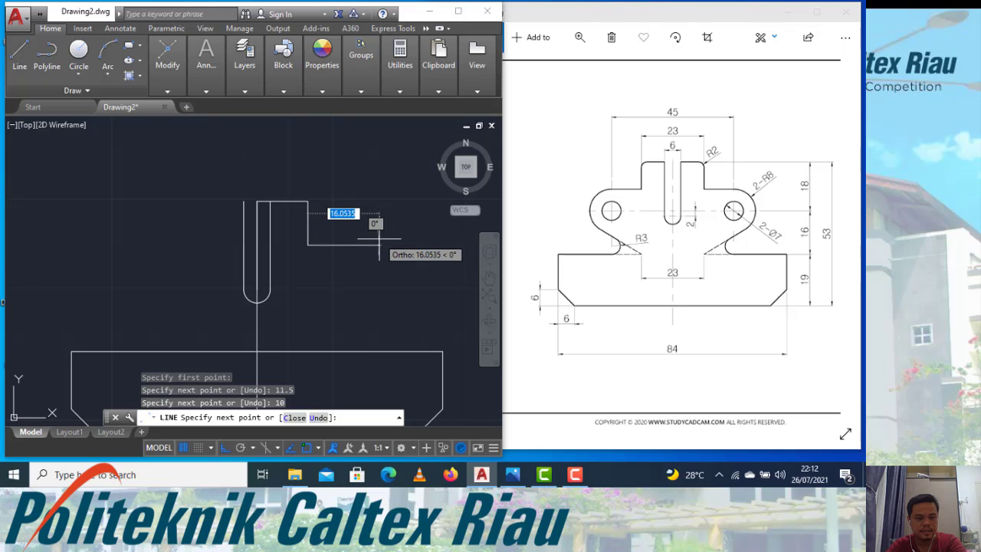
key("Return")
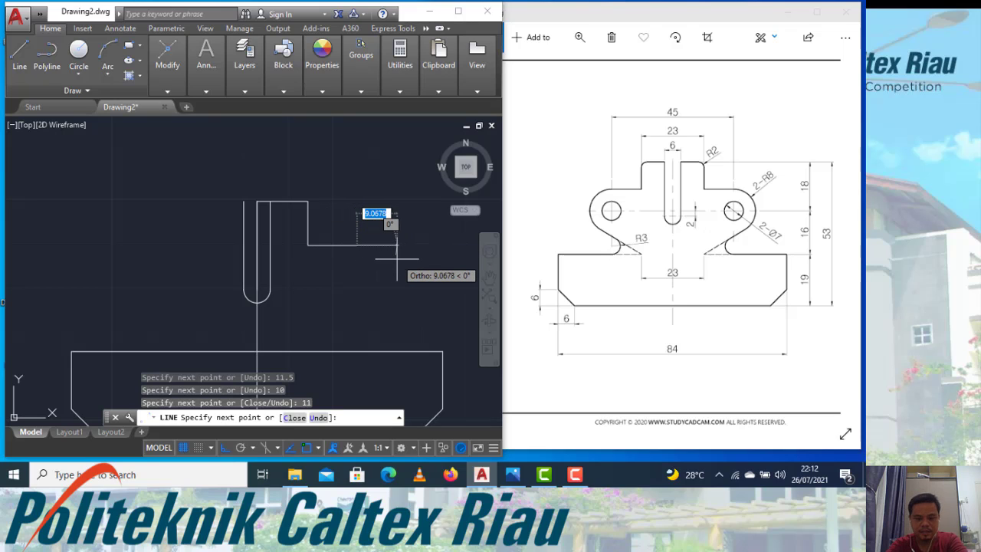
- Continue with three 8-unit segments going right, down and left, then end the chain
type("8")
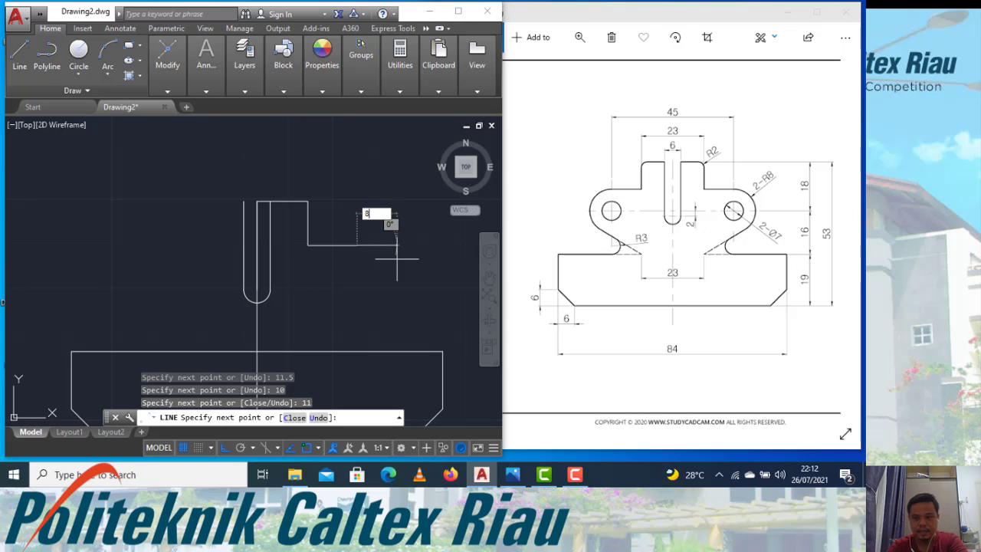
key("Return")
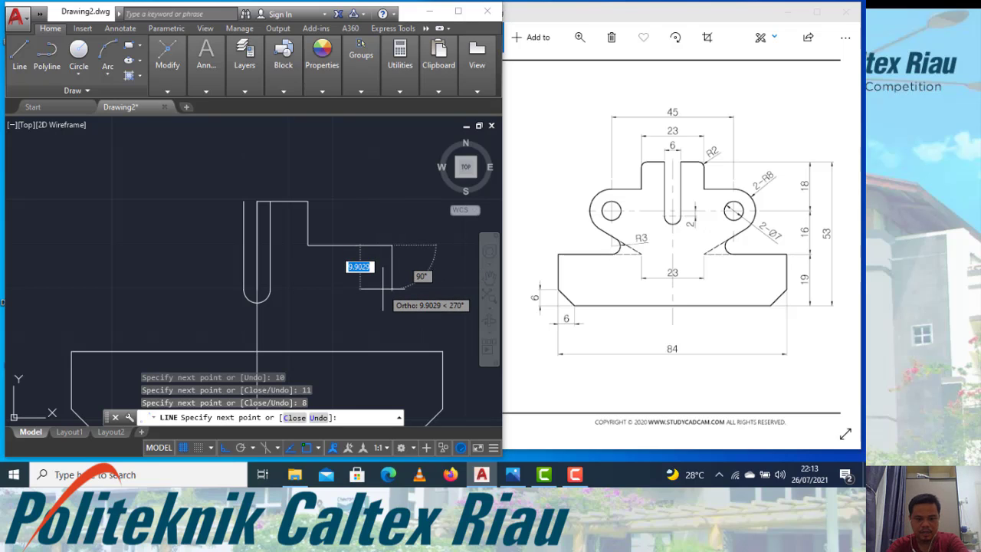
type("8")
key("Return")
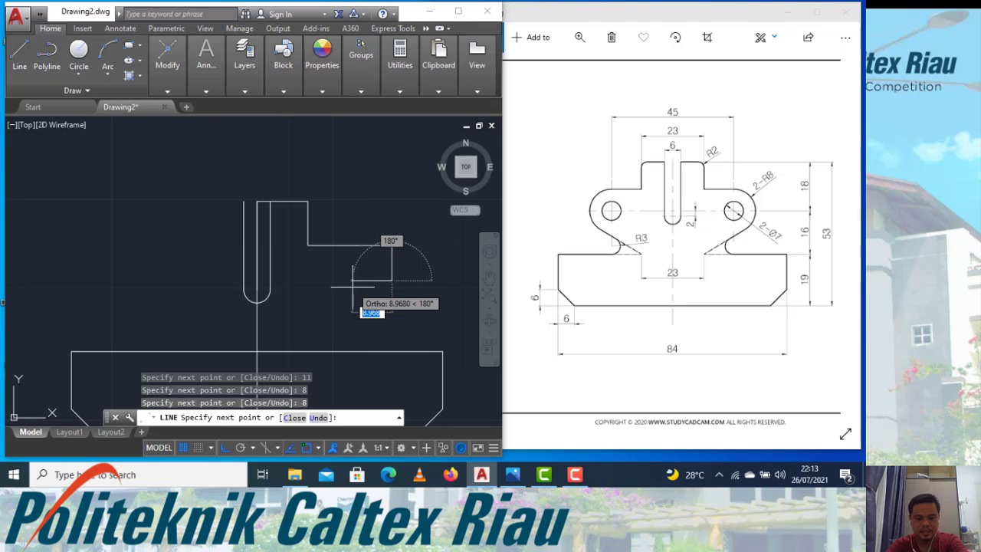
key("BackSpace")
key("Return")
key("Return")
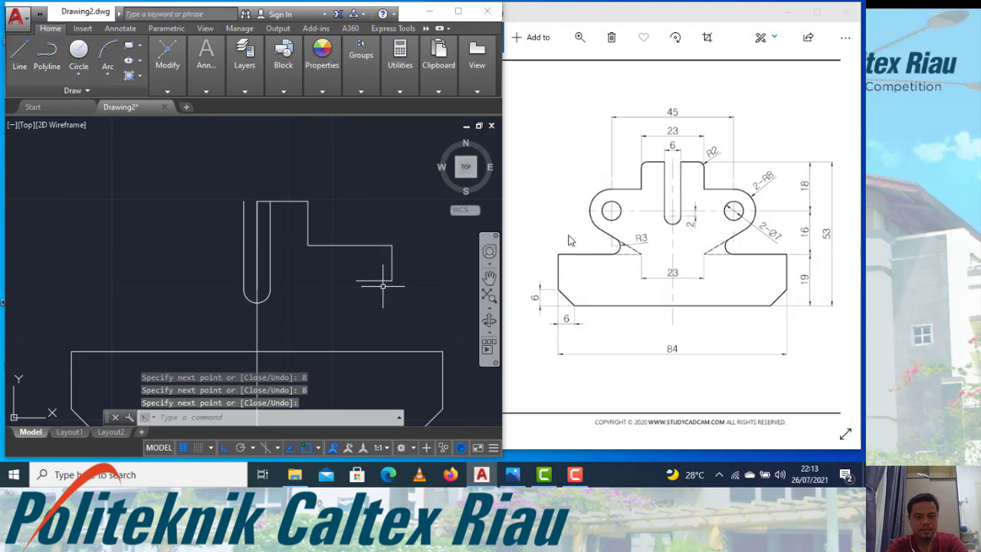
type("c")
key("Return")
- Place a circle centred at the 8-unit inner segment's end, reaching the outline's right edge
left_click(356, 280)
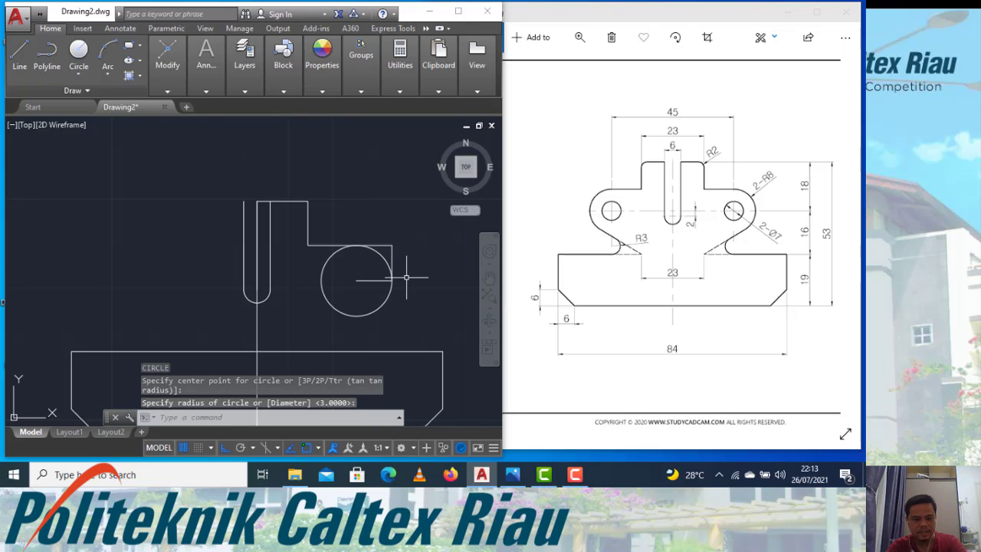
type("tr")
key("Escape")
key("Escape")
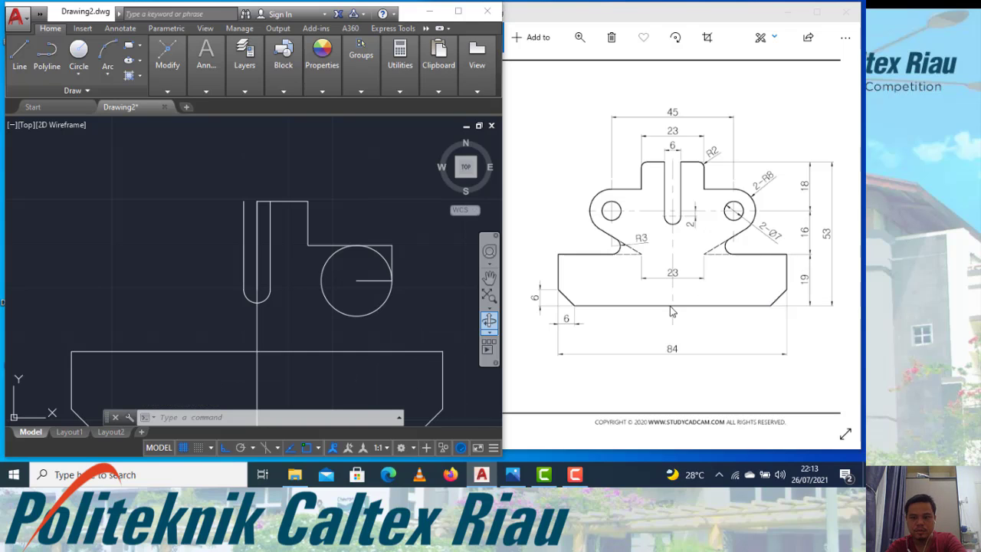
key("Escape")
key("Escape")
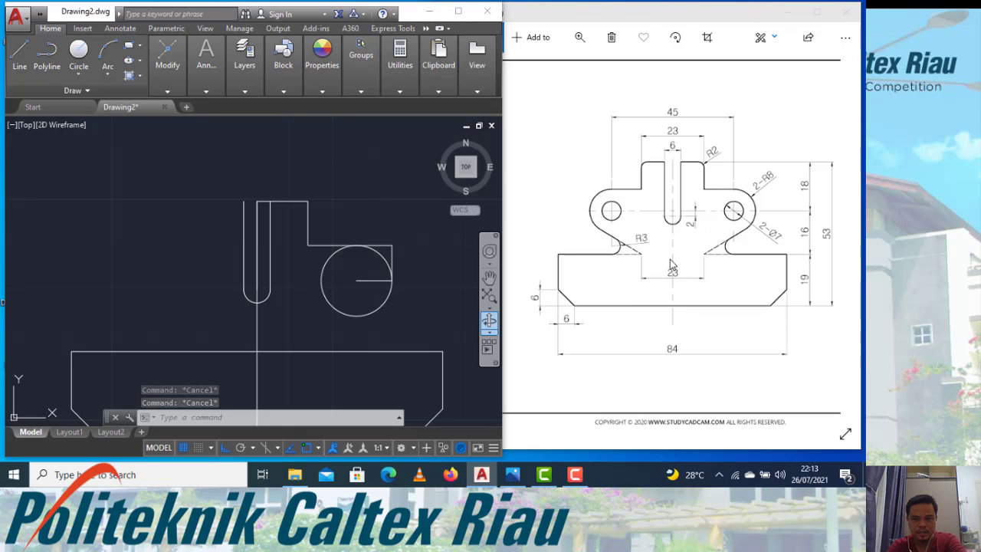
- Draw a line 11.5 units along the base top, then tangent to the large circle
type("l")
key("Return")
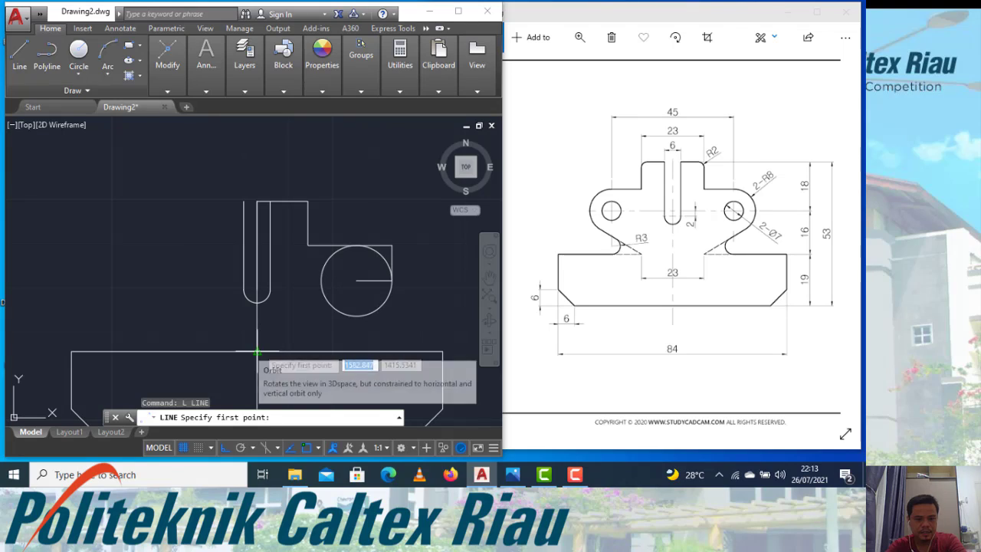
left_click(257, 352)
type("11.5")
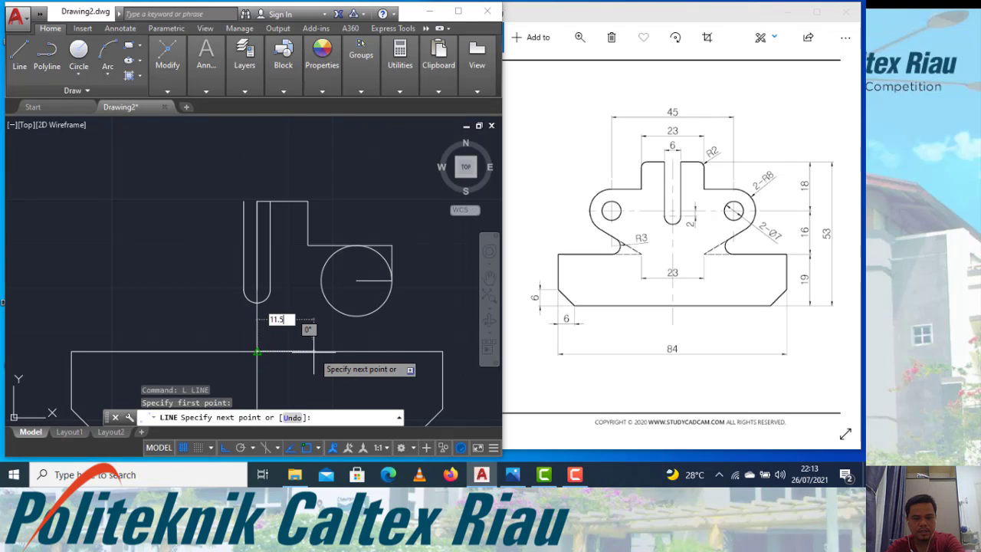
key("Return")
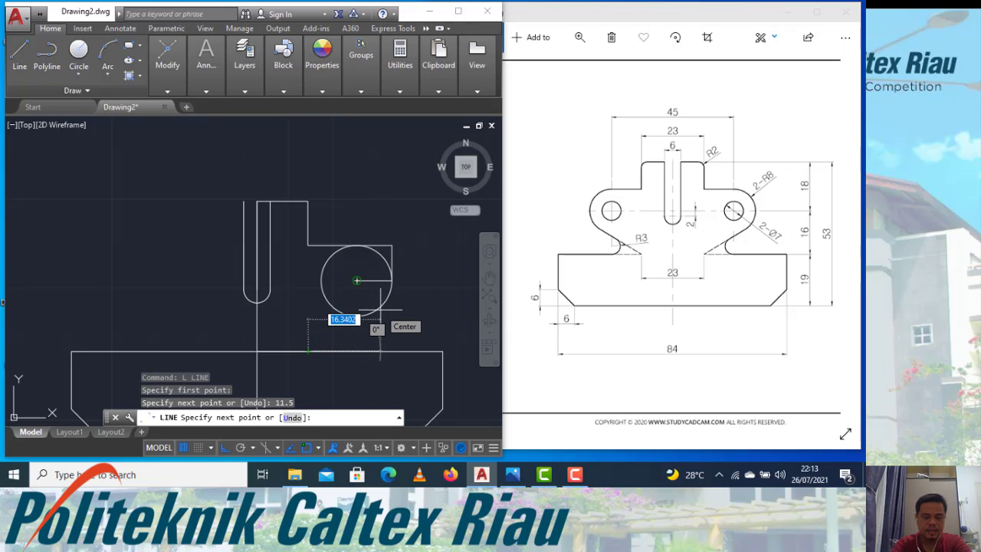
type("ta")
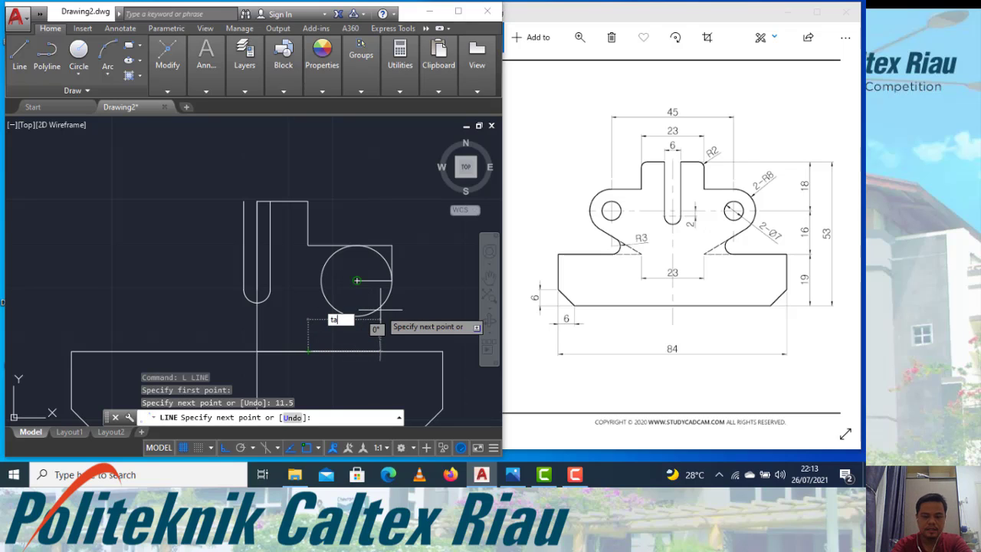
type("mn")
key("Return")
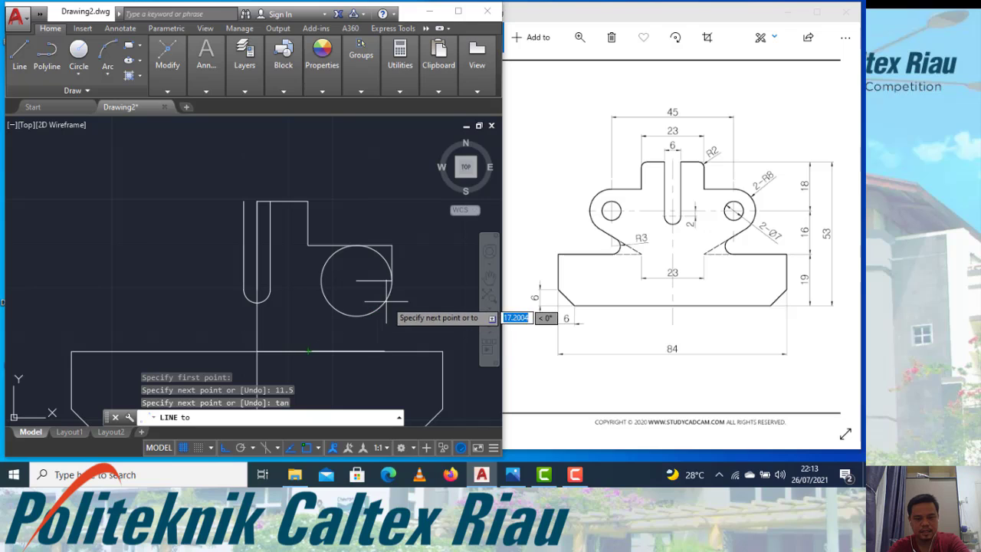
left_click(387, 298)
type("t")
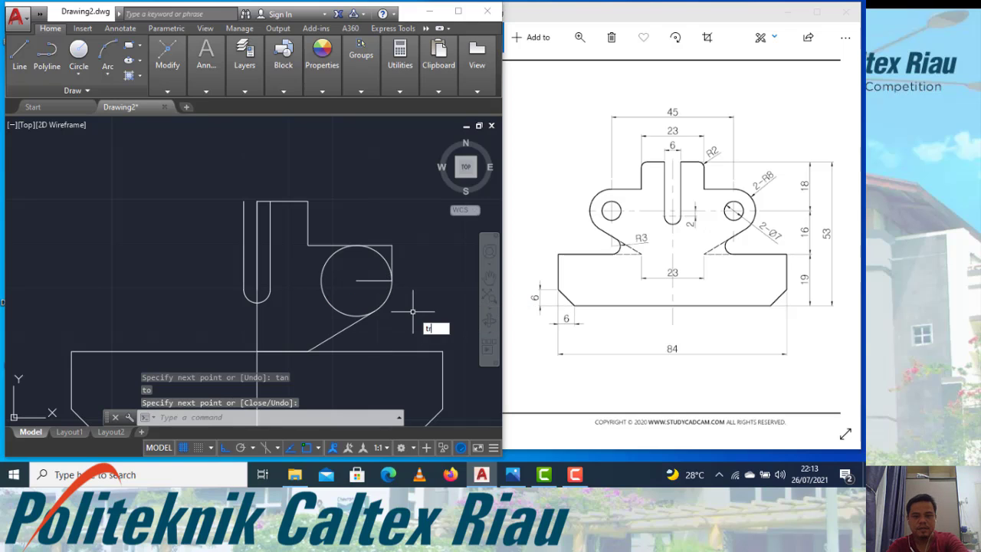
key("Return")
key("Return")
- Trim away the circle's inner portion and erase the short segment along the base
left_click(324, 295)
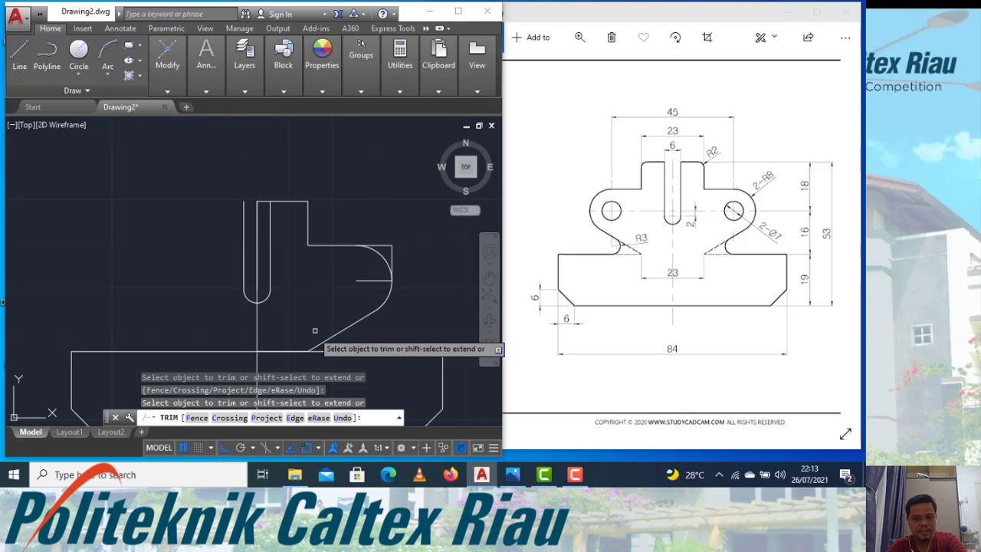
left_click(284, 350)
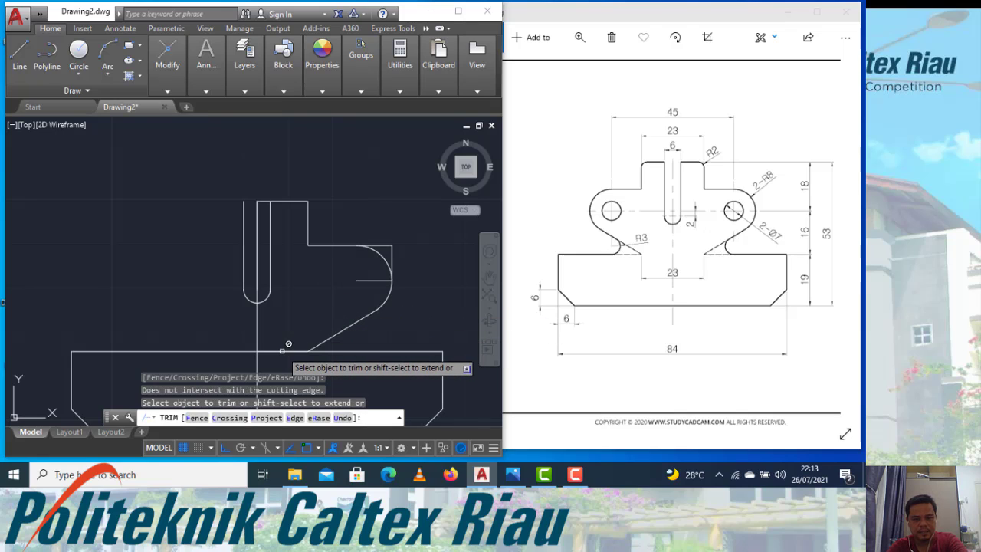
key("Escape")
left_click(283, 351)
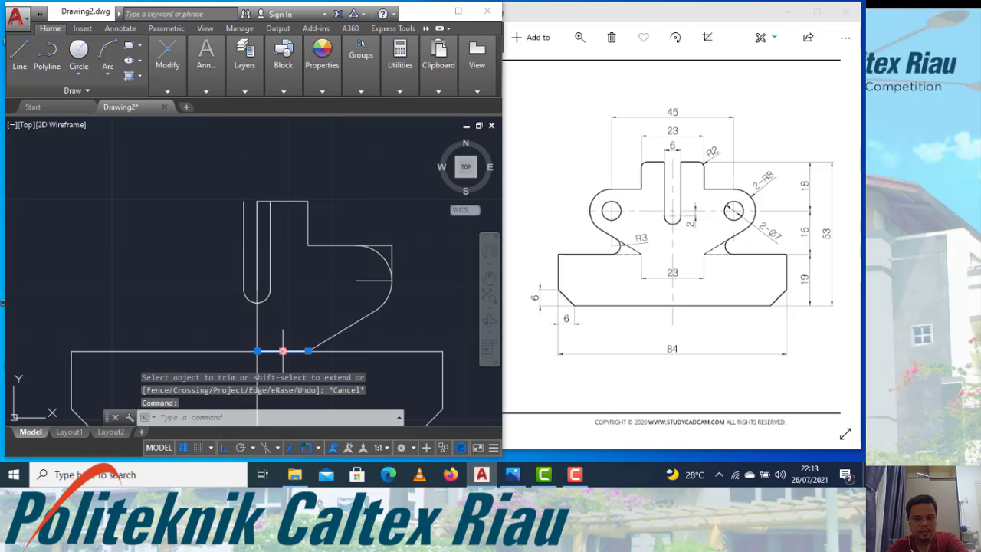
type("e")
key("Return")
- Window-select and erase the leftover arc and construction lines around the right lobe
left_click(281, 351)
key("Escape")
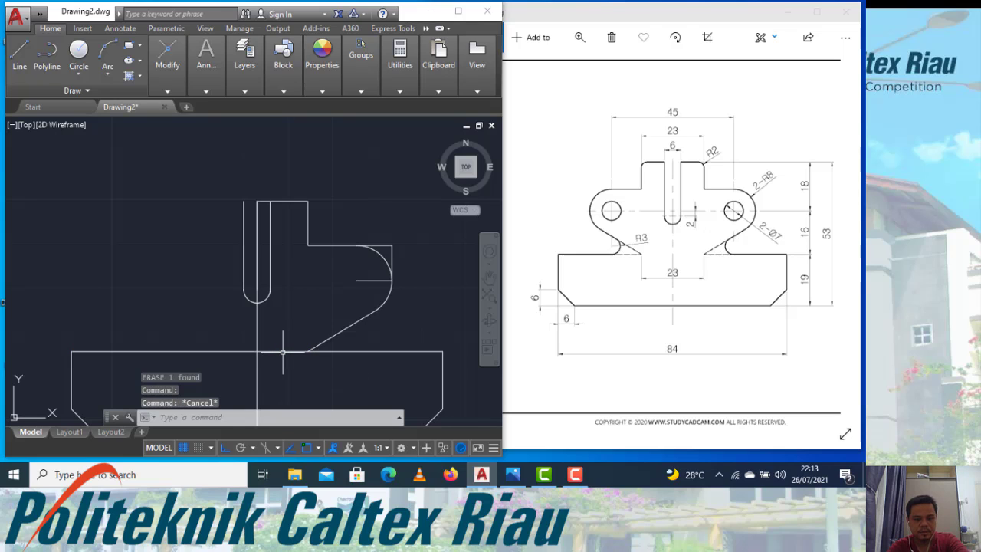
key("Return")
key("Return")
key("Escape")
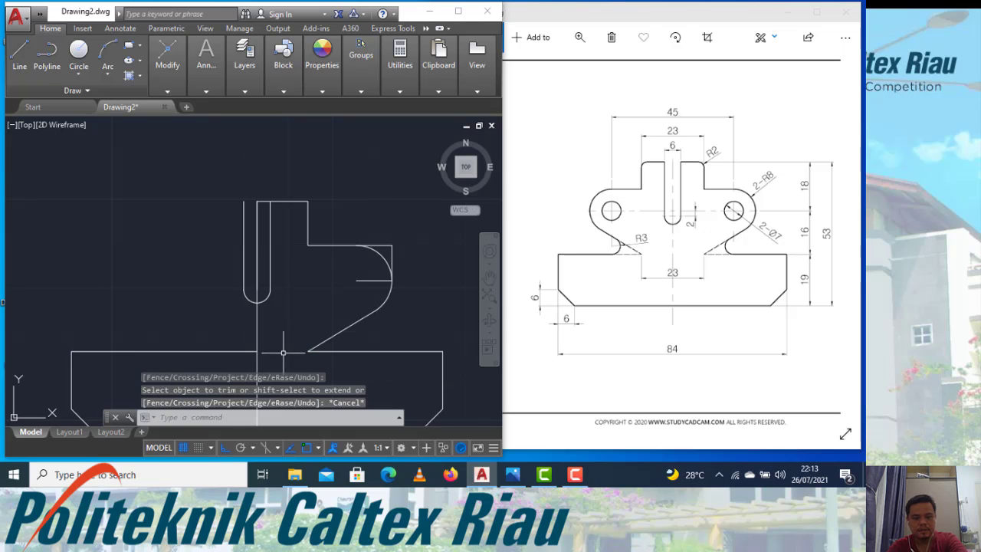
left_click(398, 239)
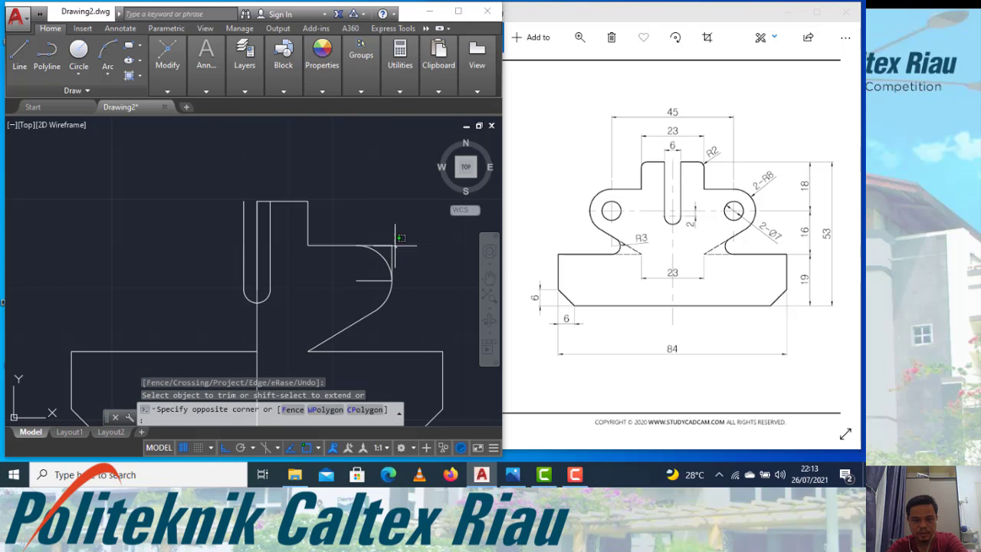
left_click(347, 268)
type("e")
key("Return")
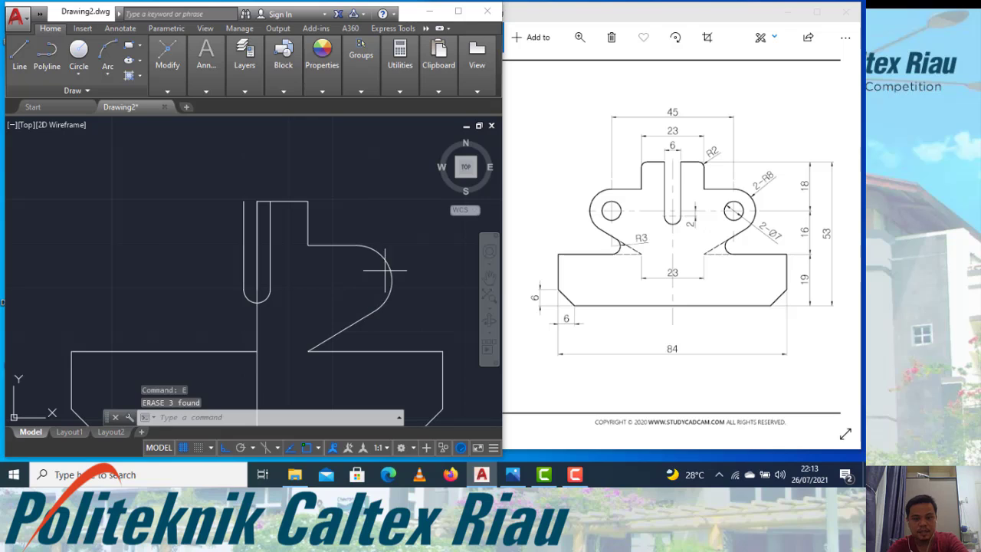
type("c")
key("Return")
- Draw a diameter-7 circle centred on the rounded right lobe's centre
left_click(356, 280)
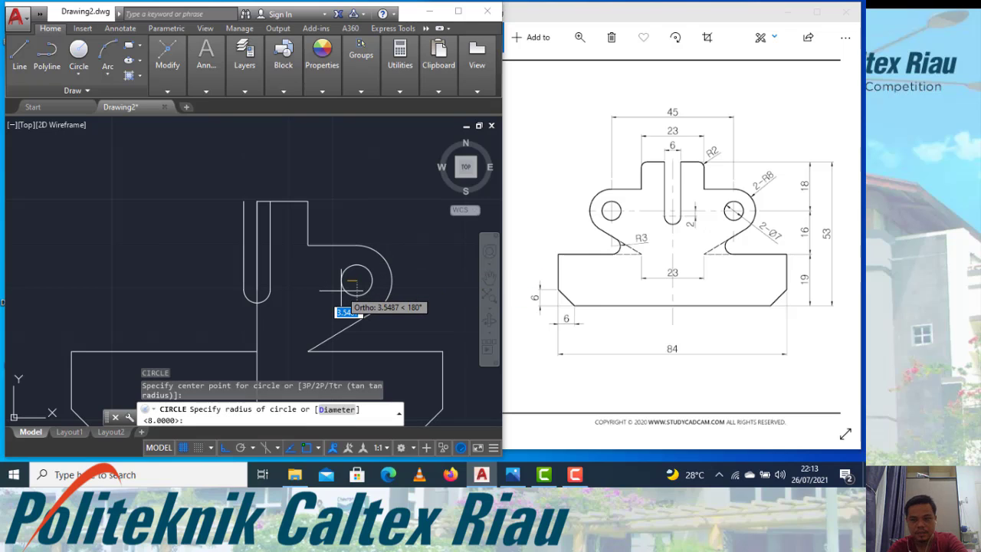
type("d")
key("Return")
type("7")
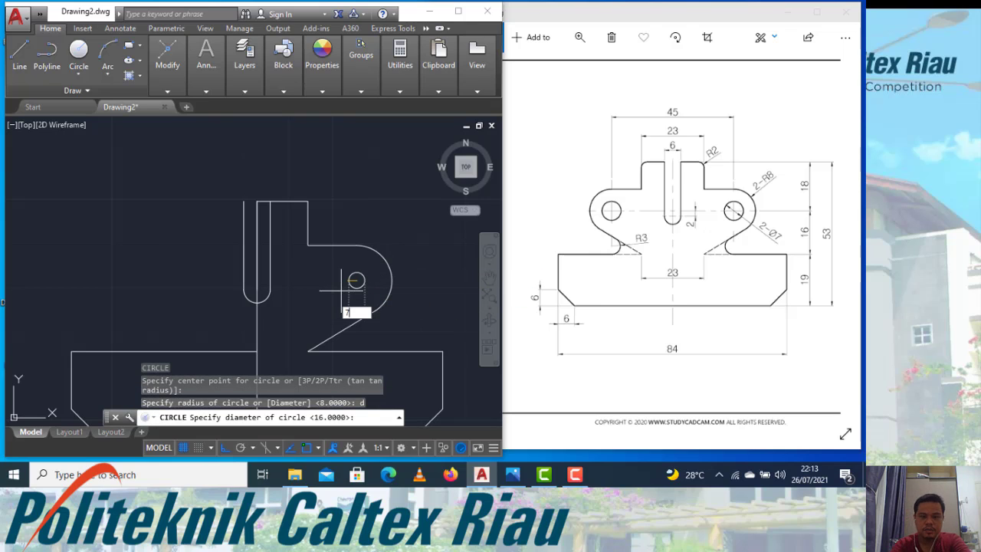
key("Return")
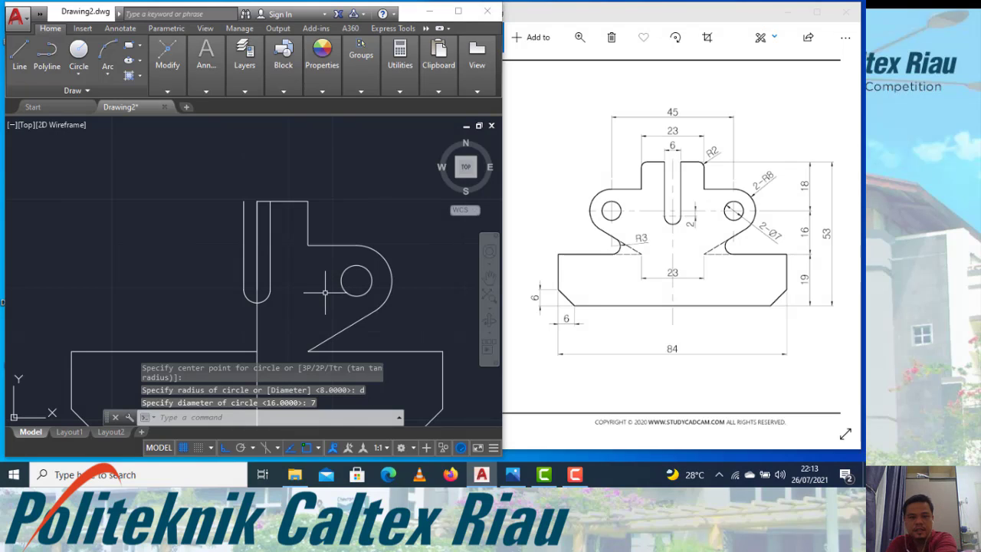
key("Escape")
key("Escape")
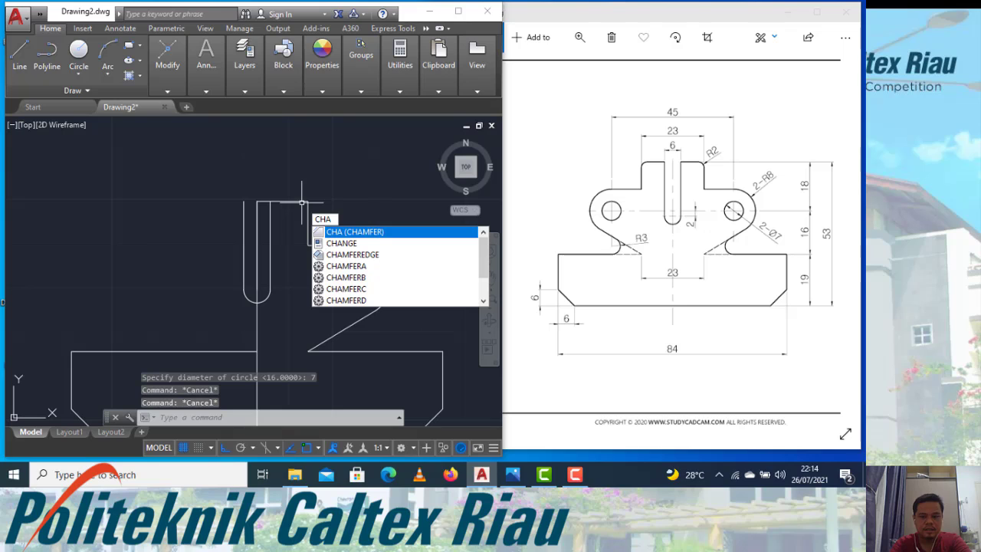
- Fillet the slotted tab's top corner with radius 2
key("BackSpace")
type("fl")
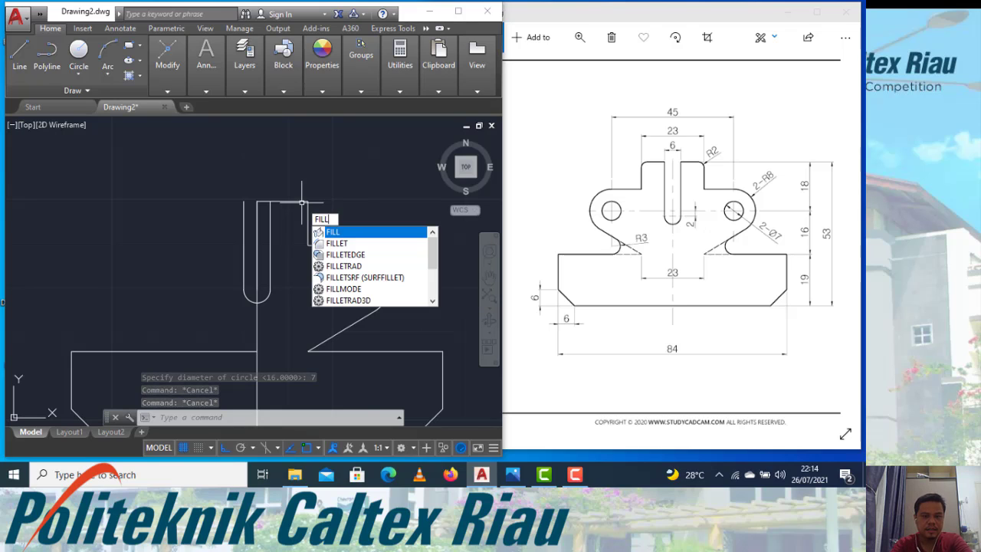
key("Down")
key("Return")
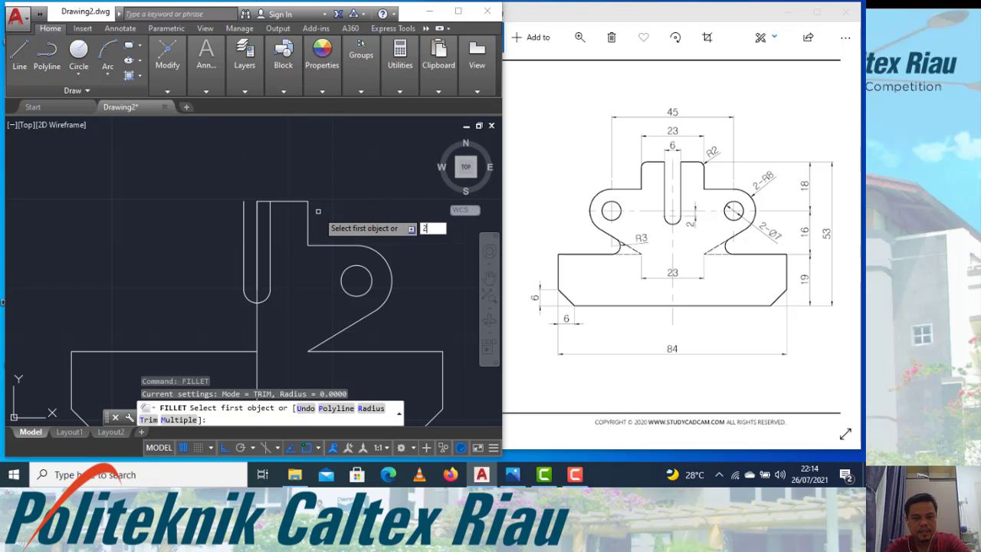
key("Return")
left_click(301, 202)
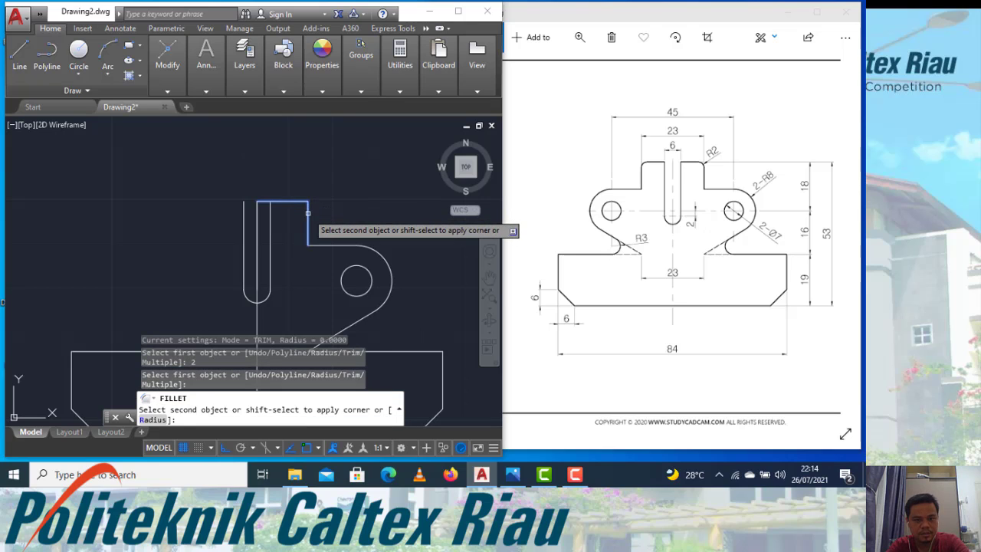
key("Escape")
key("Escape")
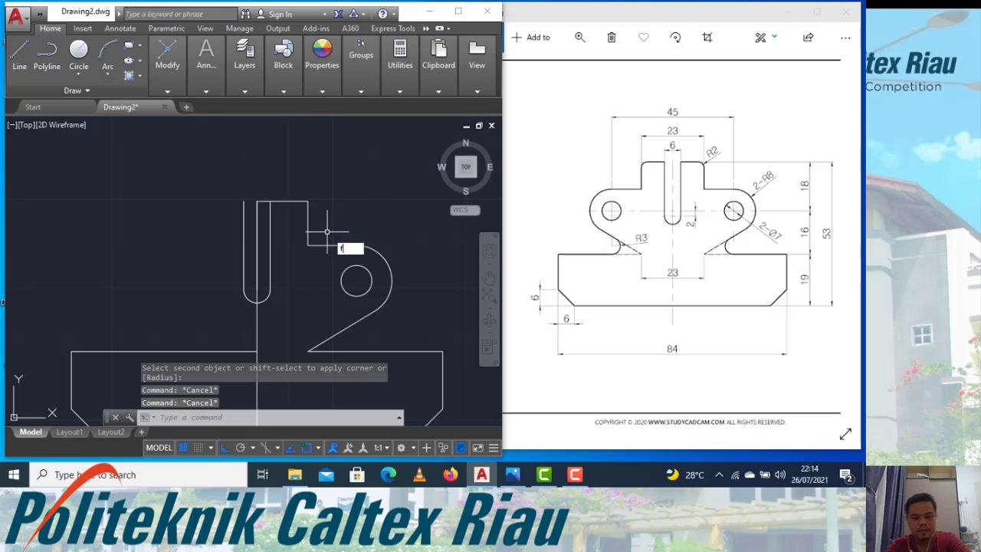
key("Down")
key("Return")
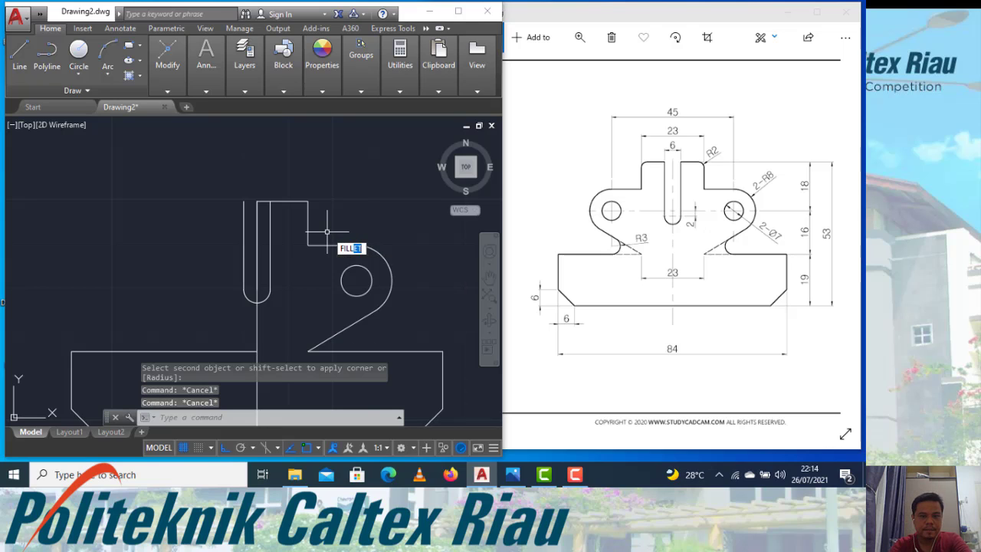
type("r")
key("Return")
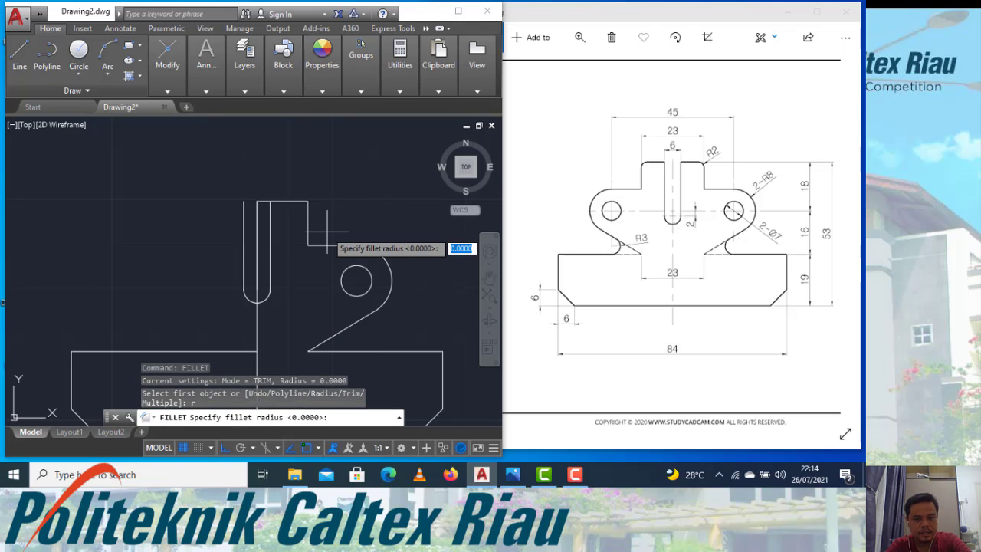
type("2")
key("Return")
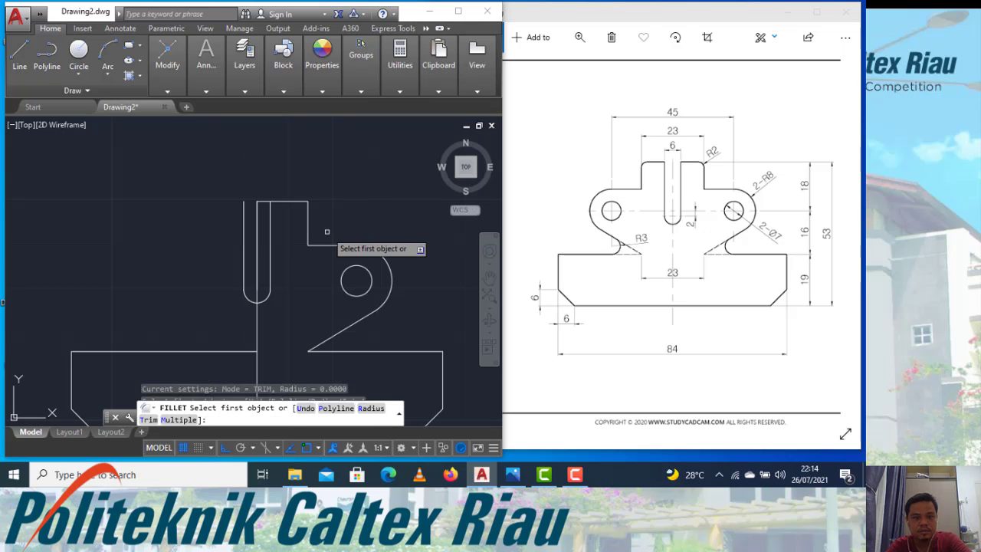
left_click(300, 202)
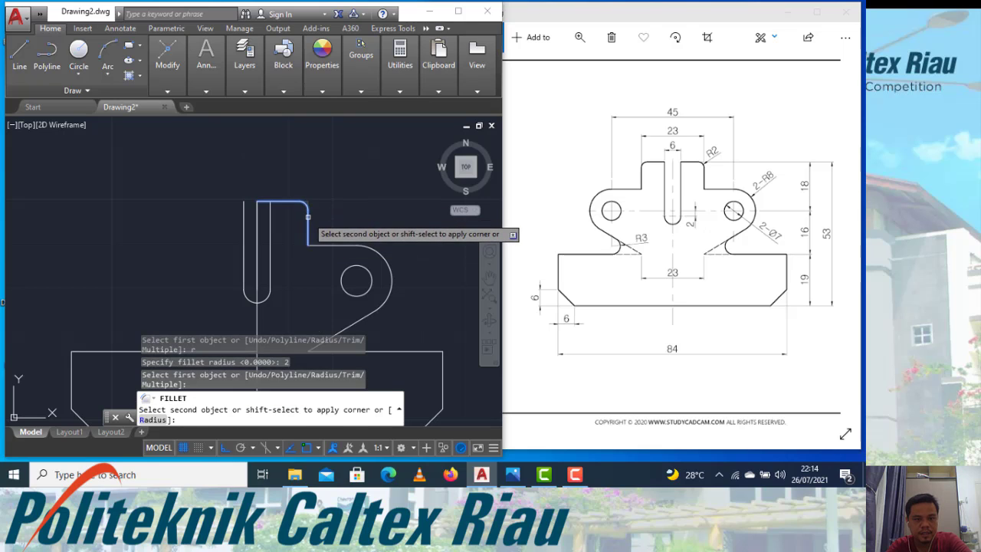
left_click(308, 226)
key("Escape")
- Trim the small segment at the slot top and delete the slot's left vertical line
type("tr")
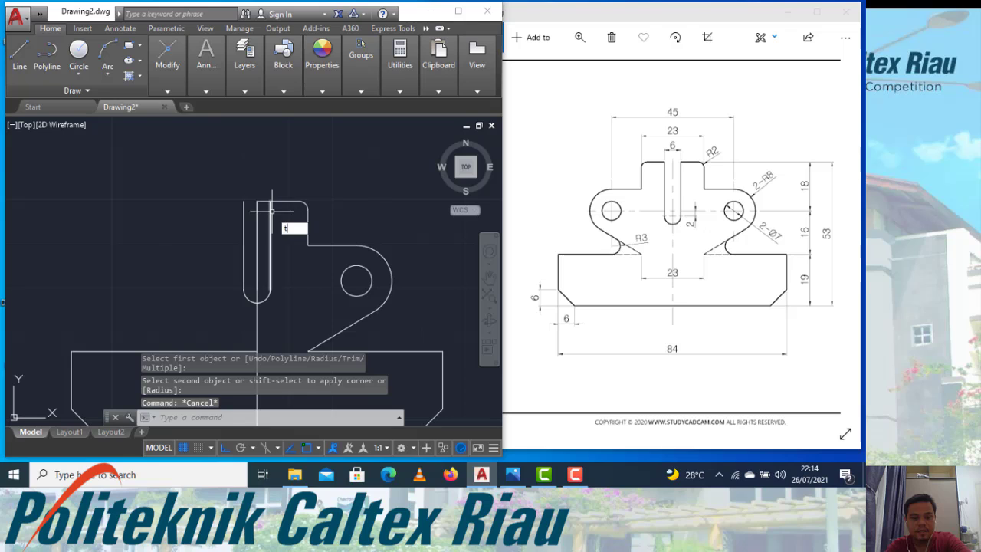
key("Return")
key("Return")
left_click(264, 200)
key("Escape")
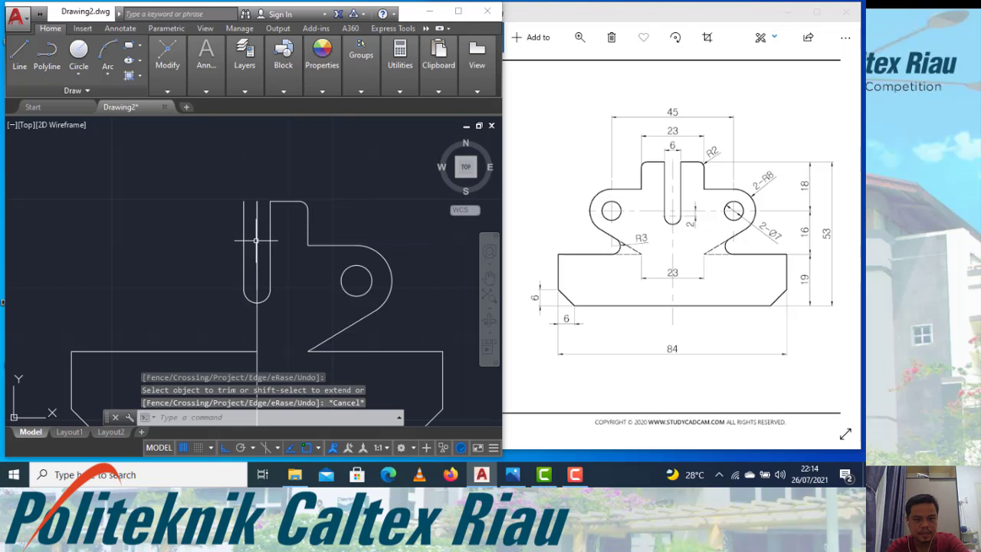
left_click(246, 267)
left_click(244, 280)
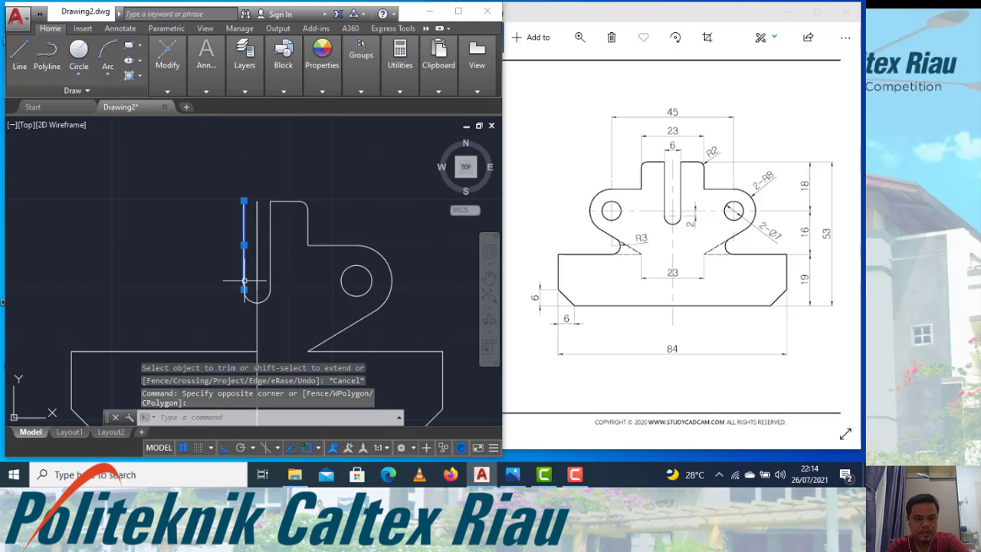
key("Delete")
- Trim away the slot hook left of the centre line
type("tr")
key("Return")
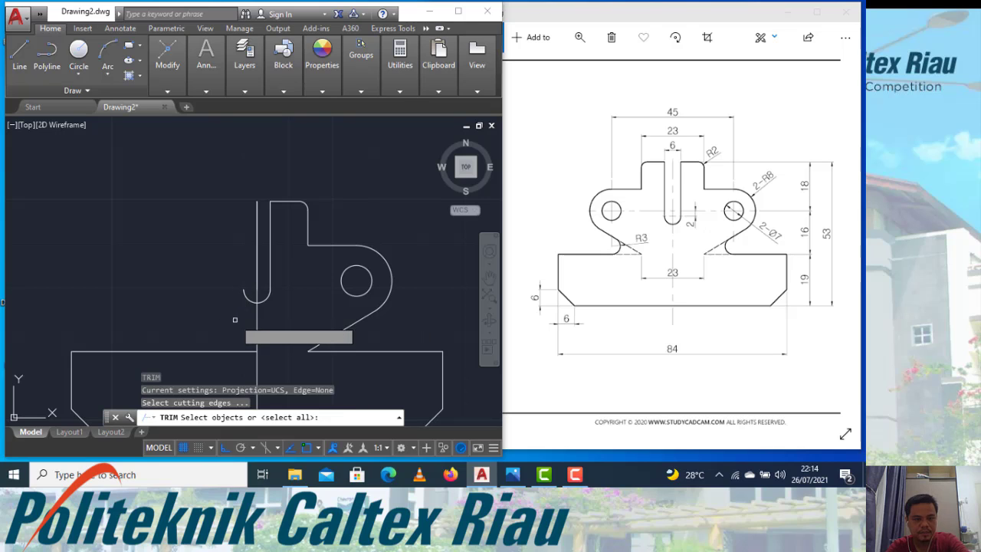
key("Return")
left_click(246, 295)
key("Escape")
scroll(342, 335, "down", 1)
scroll(342, 336, "down", 1)
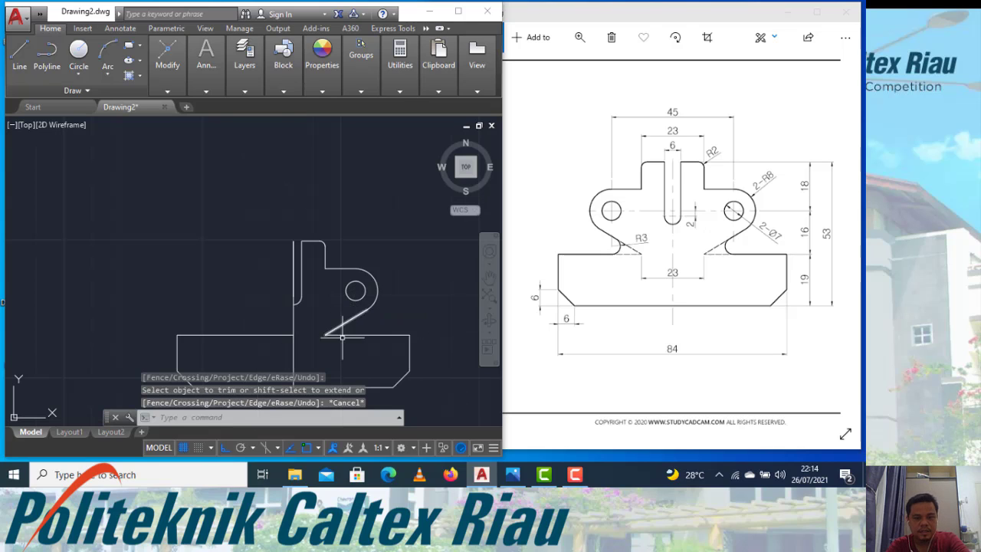
middle_click_drag(342, 335, 342, 287)
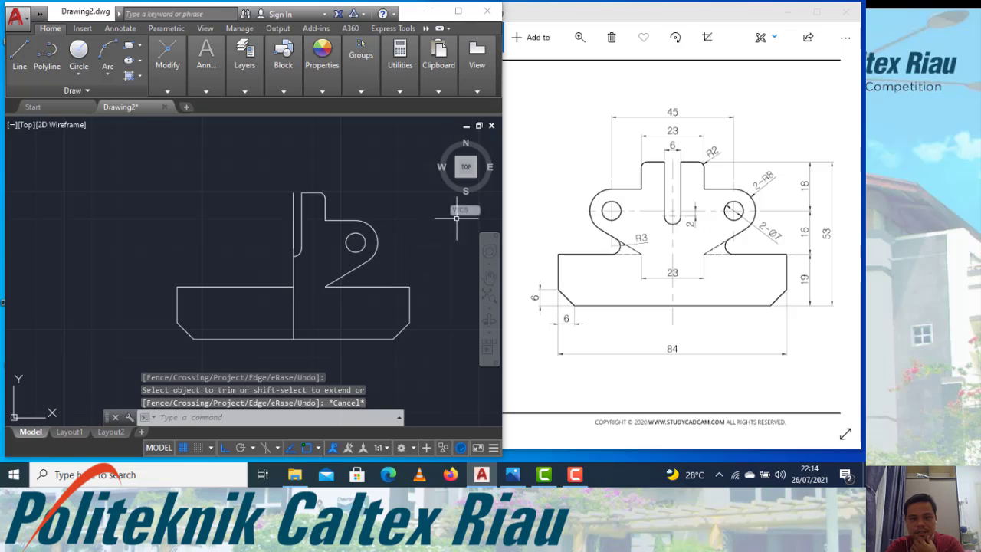
- Trim the upper part of the vertical line and erase the leftover short segment
type("tr")
key("Return")
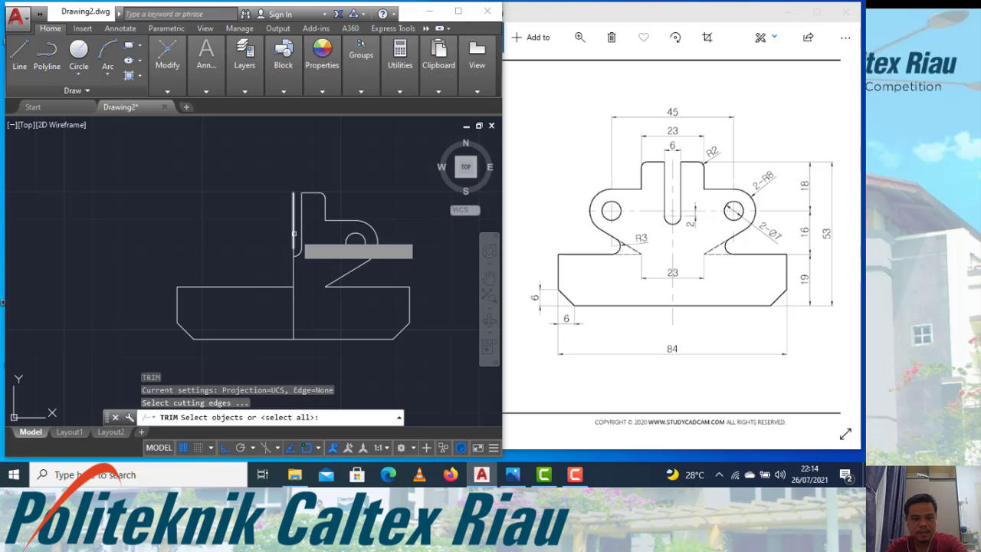
key("Return")
left_click(302, 225)
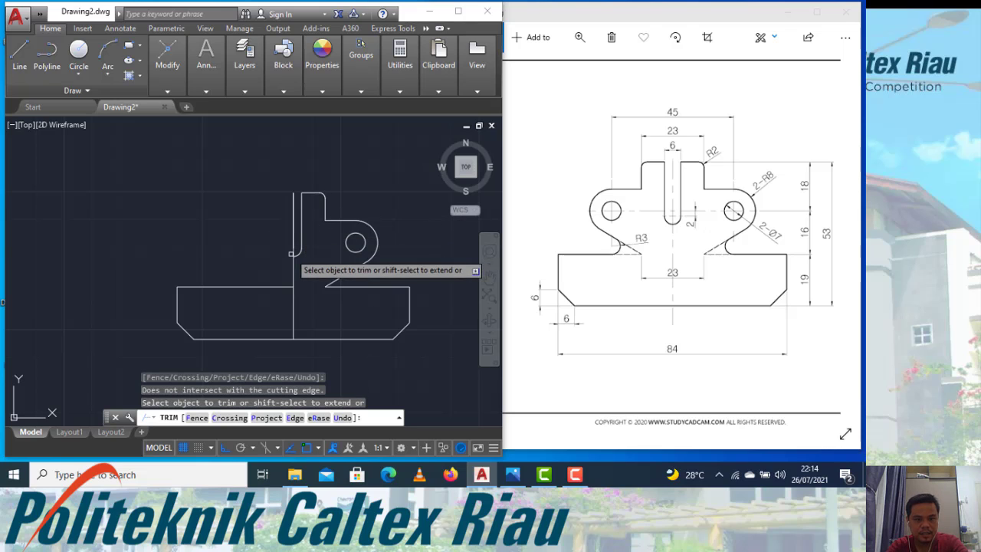
left_click(292, 230)
key("Escape")
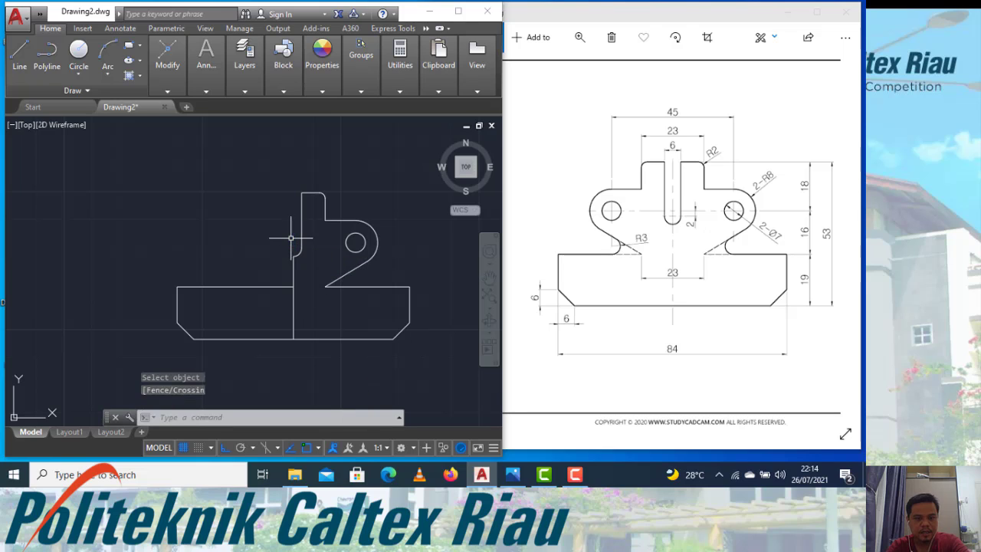
left_click(291, 238)
type("e")
key("Return")
- Mirror the right half of the profile about the vertical centre line, keeping the original
left_click(388, 279)
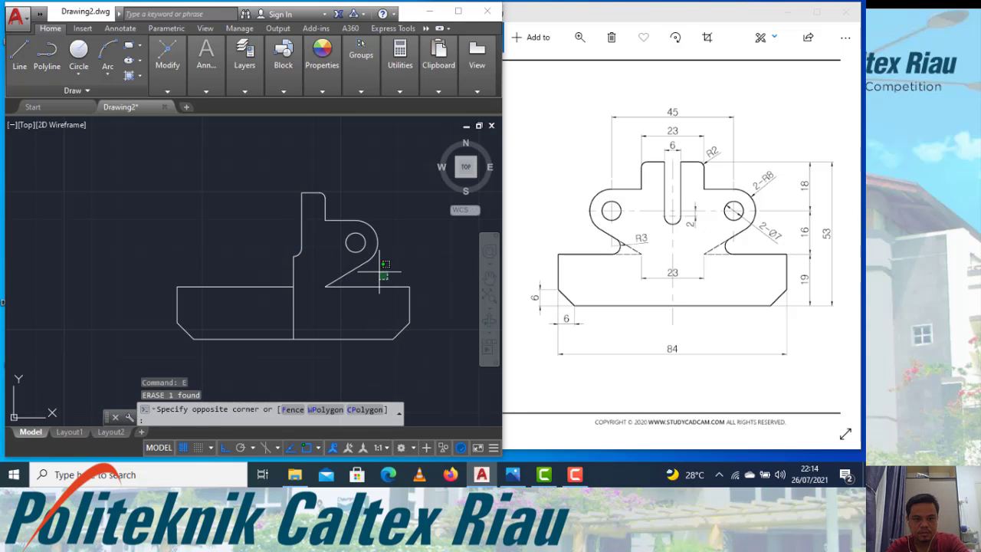
left_click(299, 177)
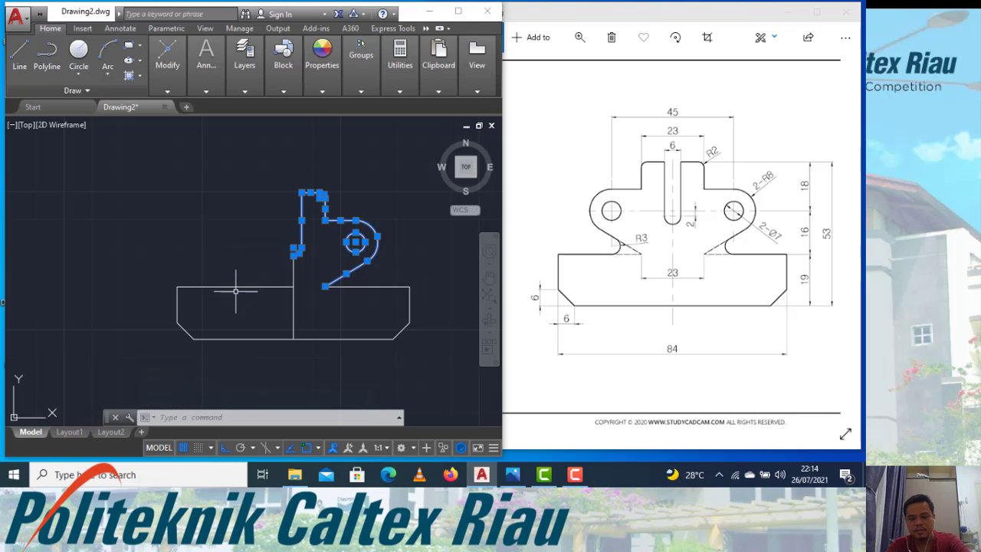
type("mi")
key("Return")
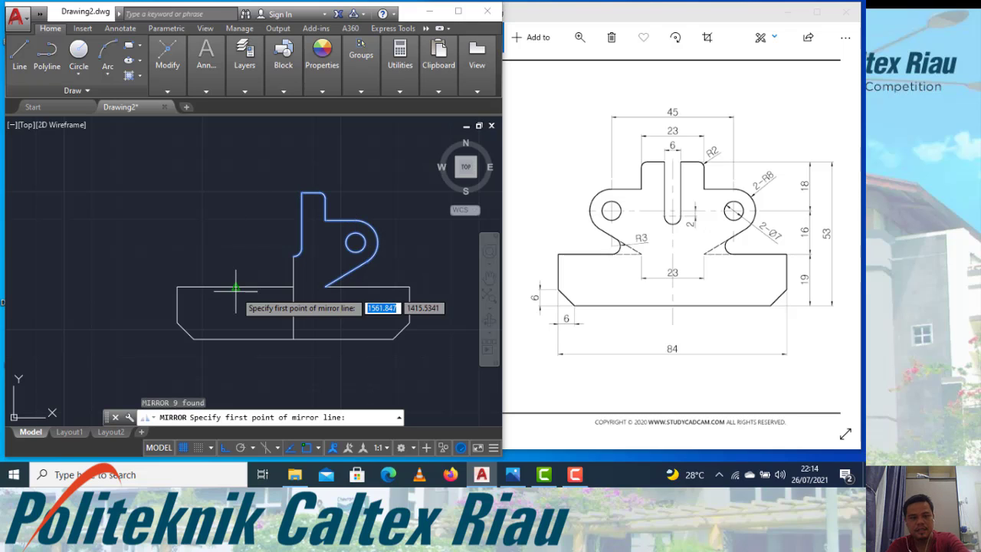
left_click(293, 338)
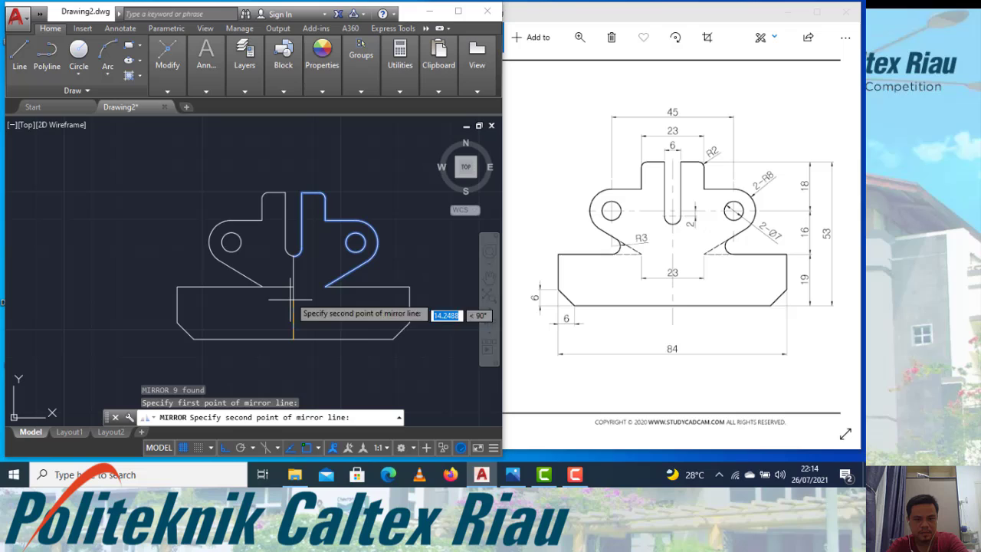
left_click(293, 261)
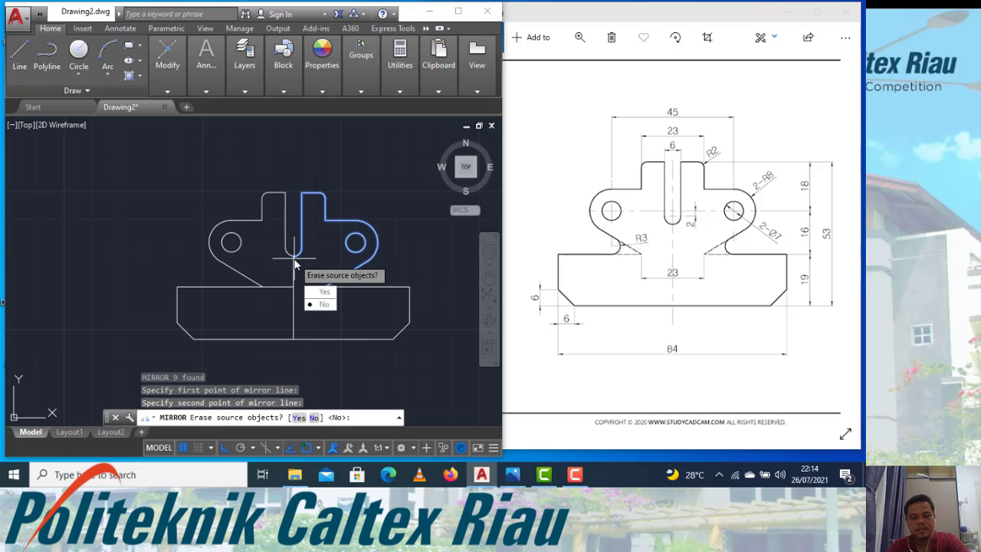
type("n")
key("Return")
key("Escape")
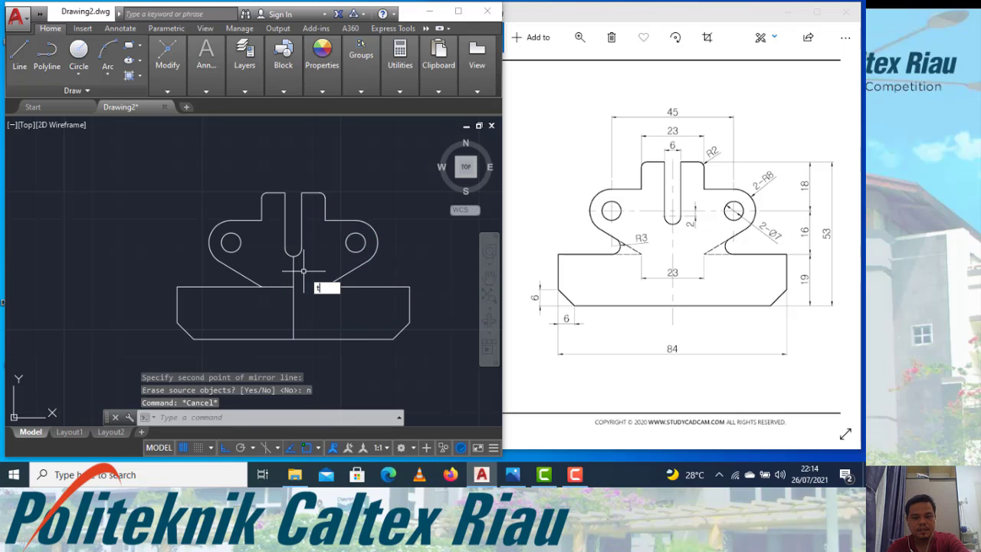
- Erase the vertical centre line
type("r")
key("Return")
key("Return")
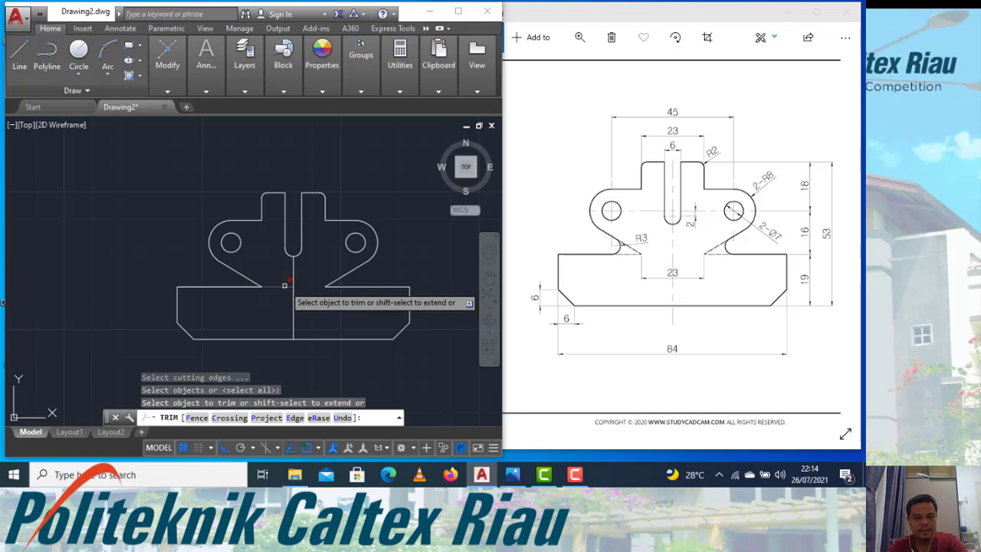
key("Escape")
left_click(311, 302)
left_click(282, 291)
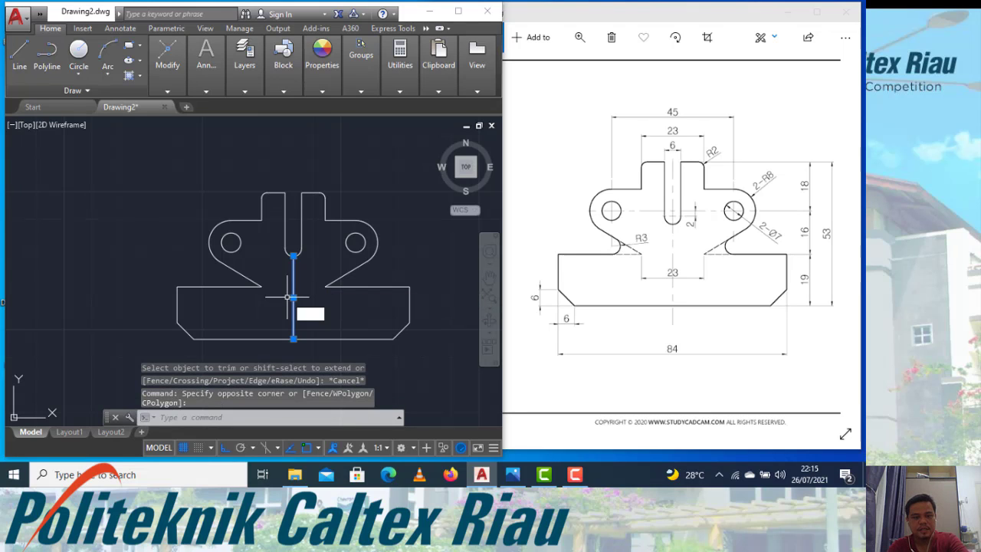
type("e")
key("Return")
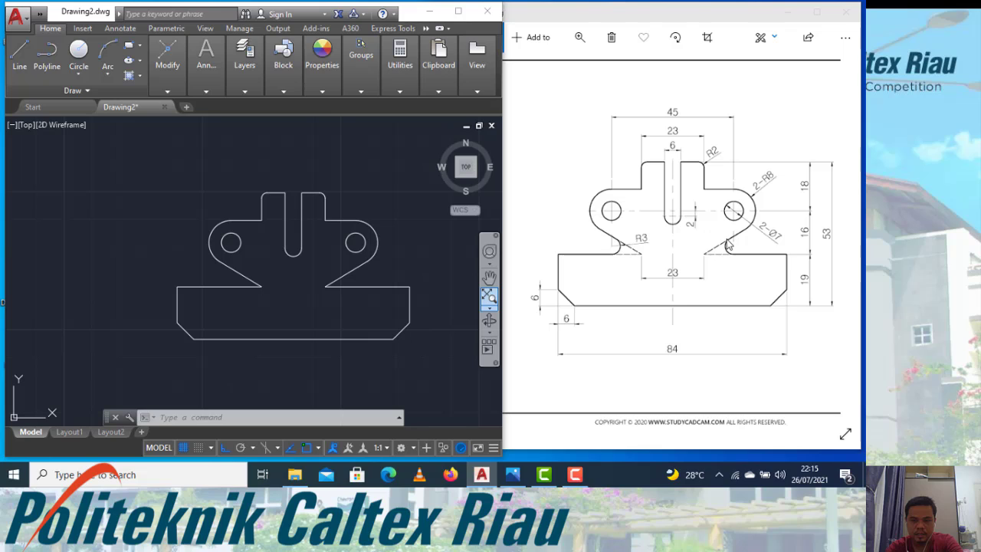
- Round the right notch with a radius-3 tangent-tangent circle, trimming its outer part
type("c")
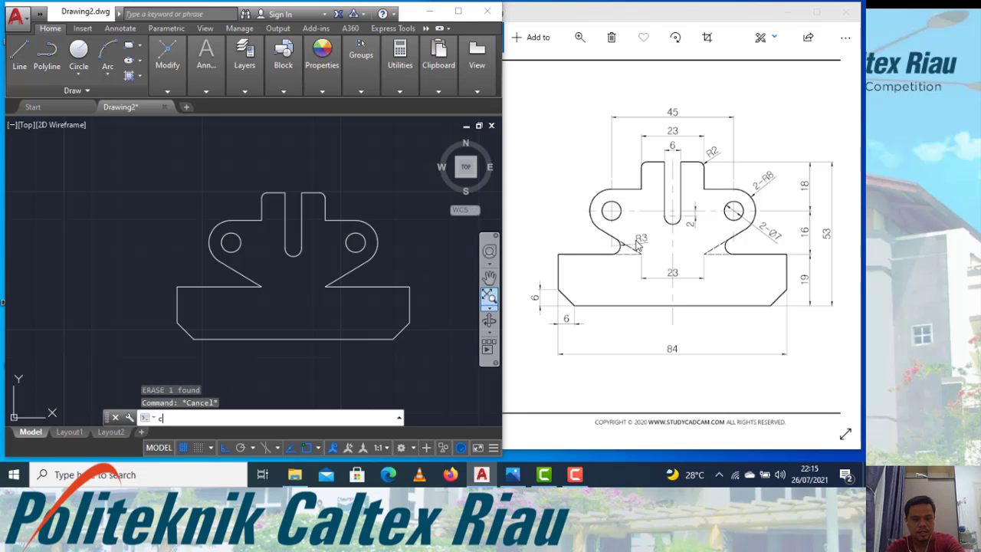
key("Return")
type("r")
key("Return")
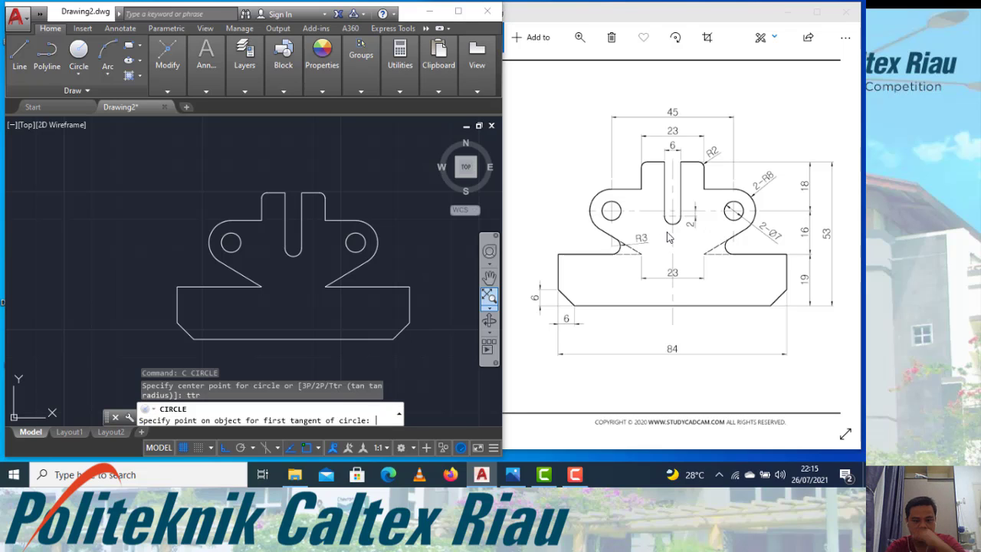
left_click(345, 277)
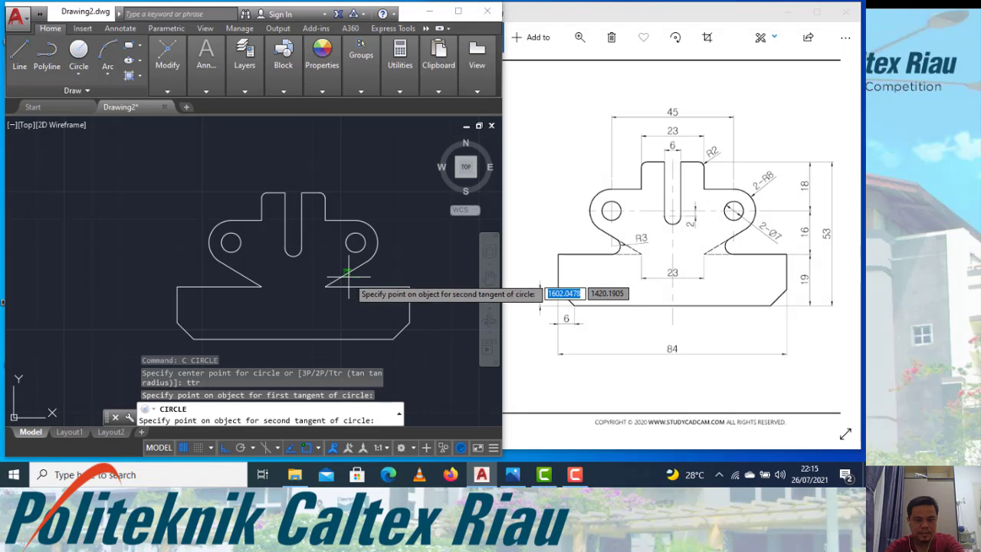
left_click(348, 288)
type("3")
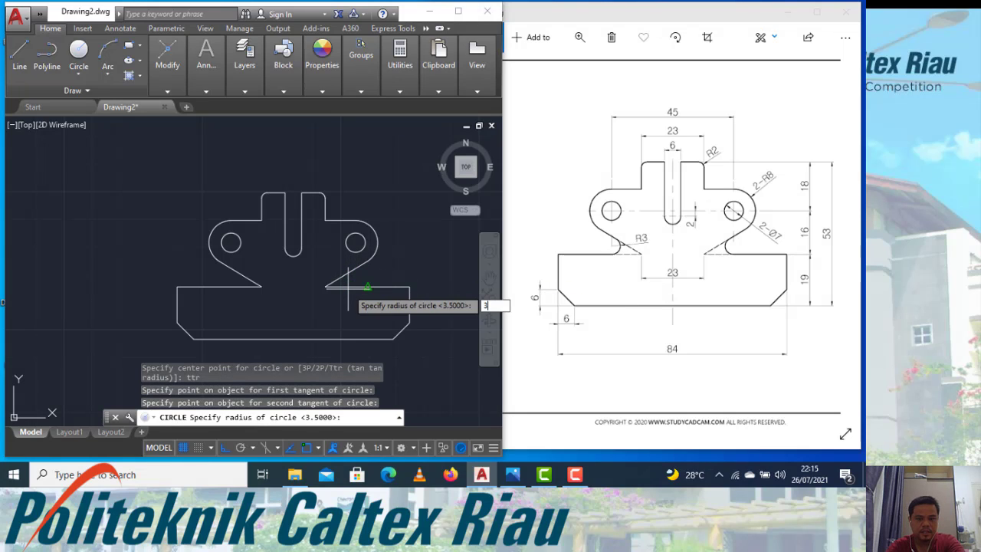
key("Return")
type("tr")
key("Return")
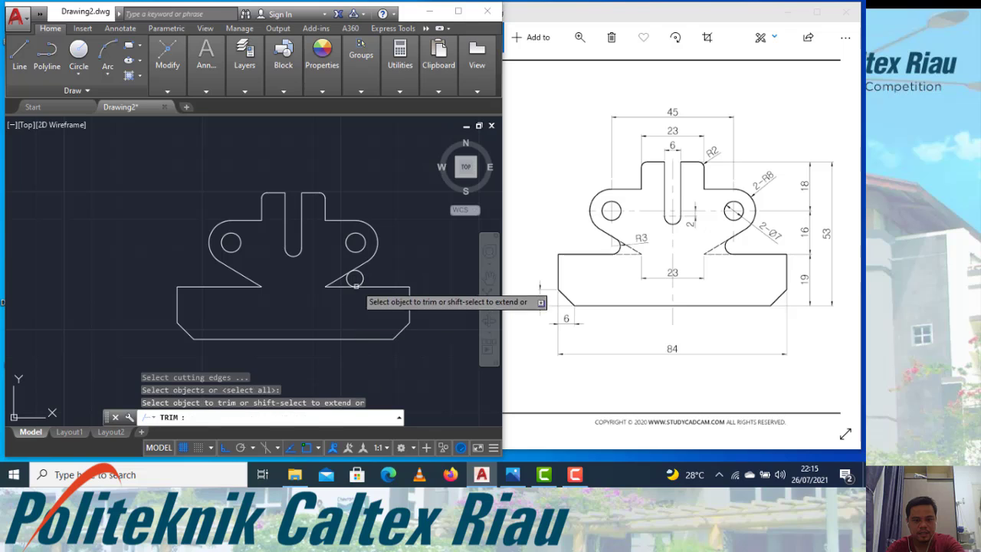
left_click(346, 276)
key("Escape")
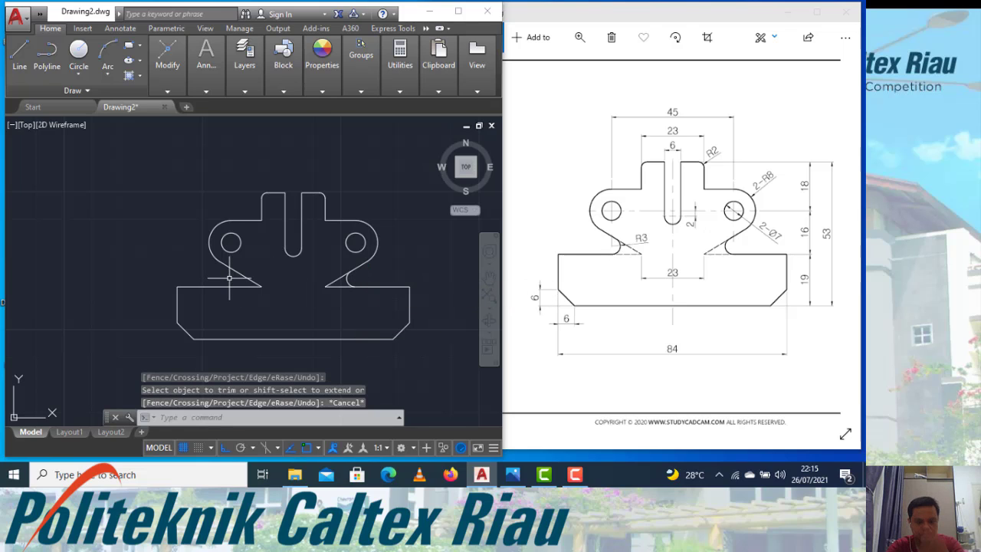
type("c")
- Round the left notch likewise with a trimmed radius-3 tangent circle
key("Return")
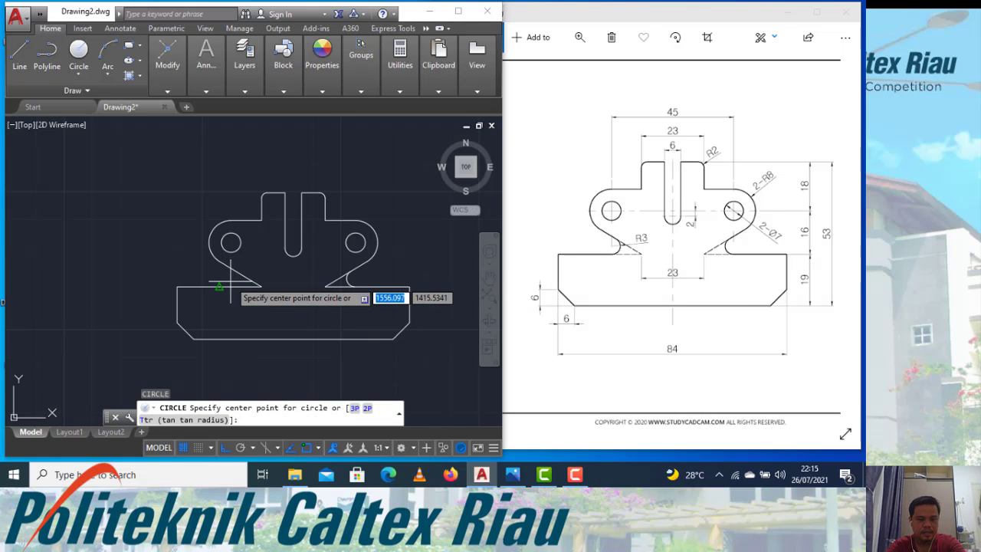
type("t")
key("Return")
left_click(232, 283)
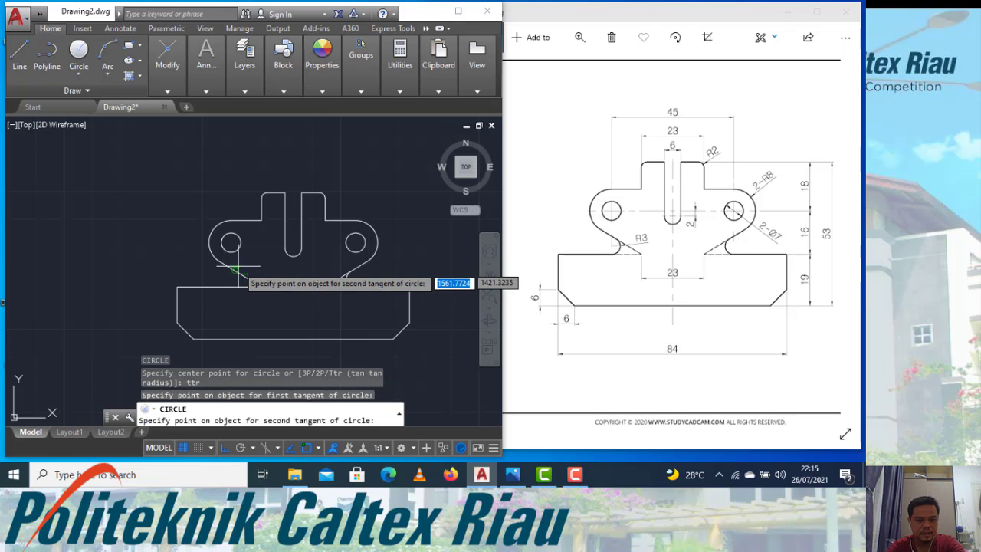
left_click(234, 278)
type("3")
key("Return")
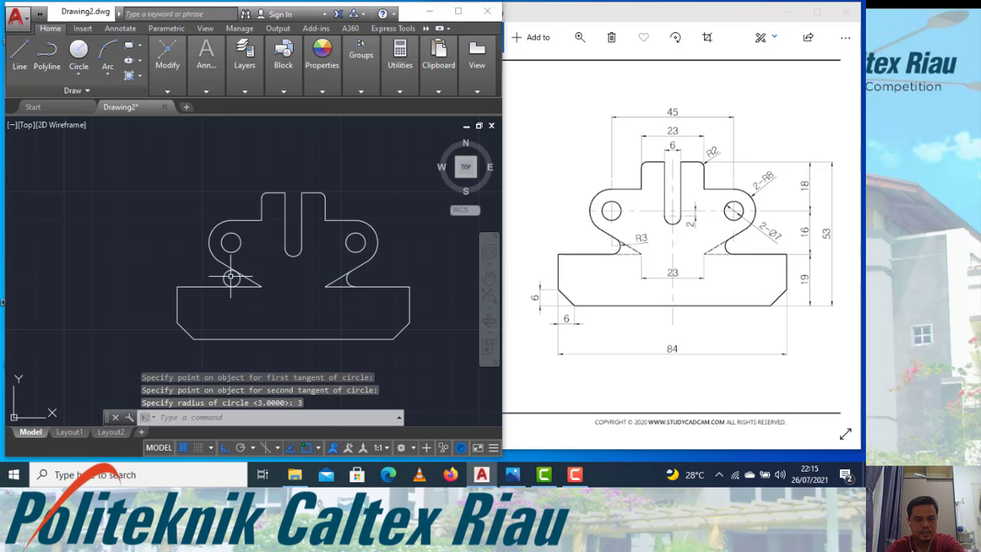
type("r")
key("Return")
key("Return")
left_click(239, 277)
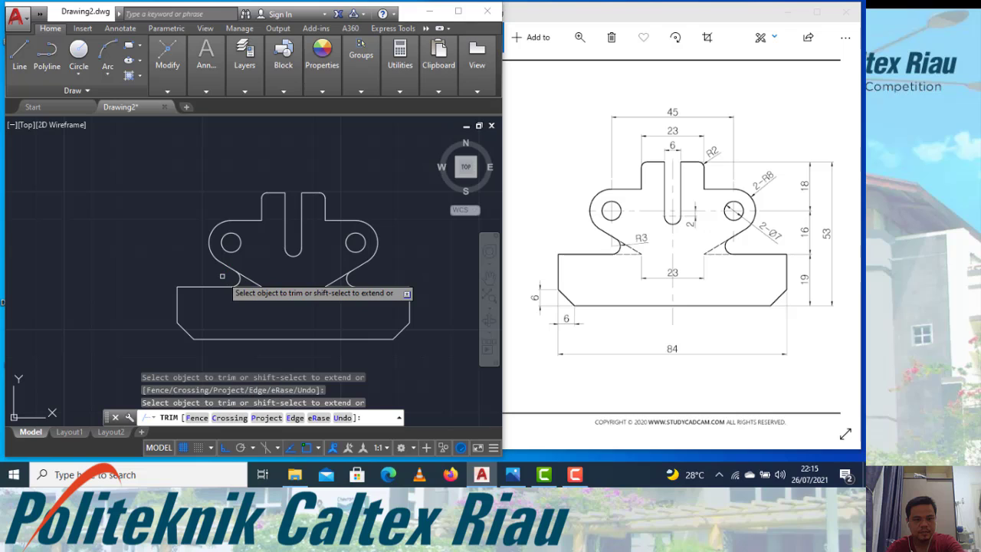
key("Escape")
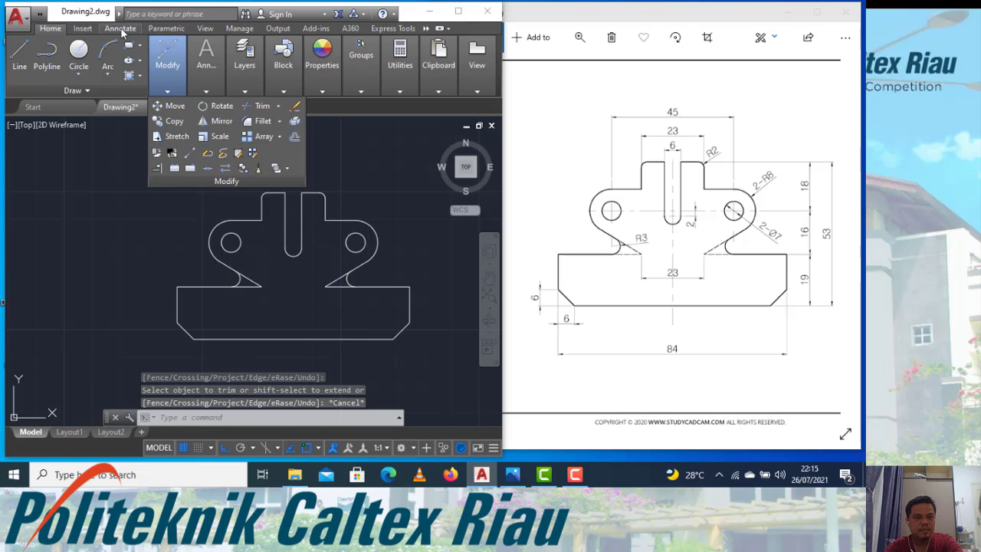
- Add a centreline between the slot's inner lines and extend it down through the base
left_click(120, 29)
left_click(252, 90)
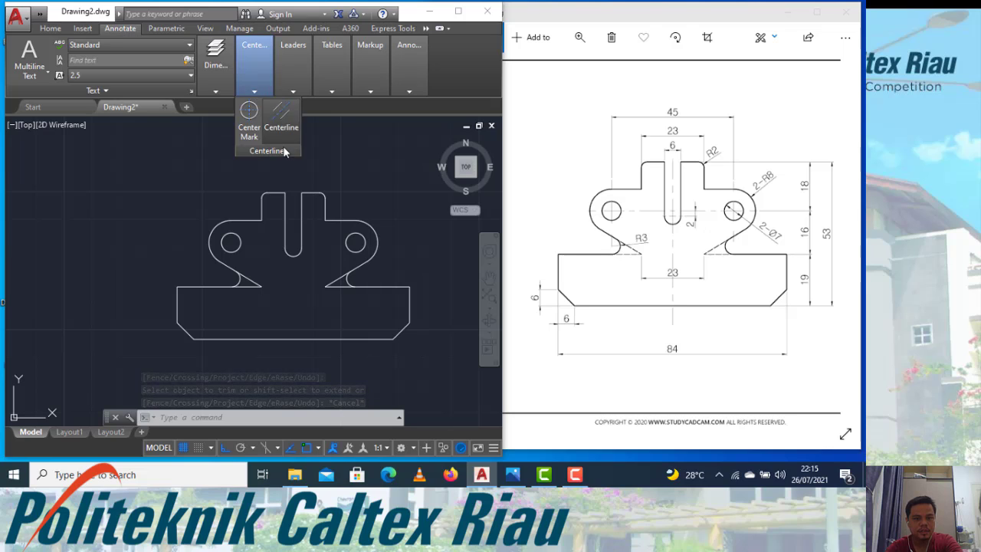
left_click(281, 126)
left_click(284, 214)
left_click(300, 214)
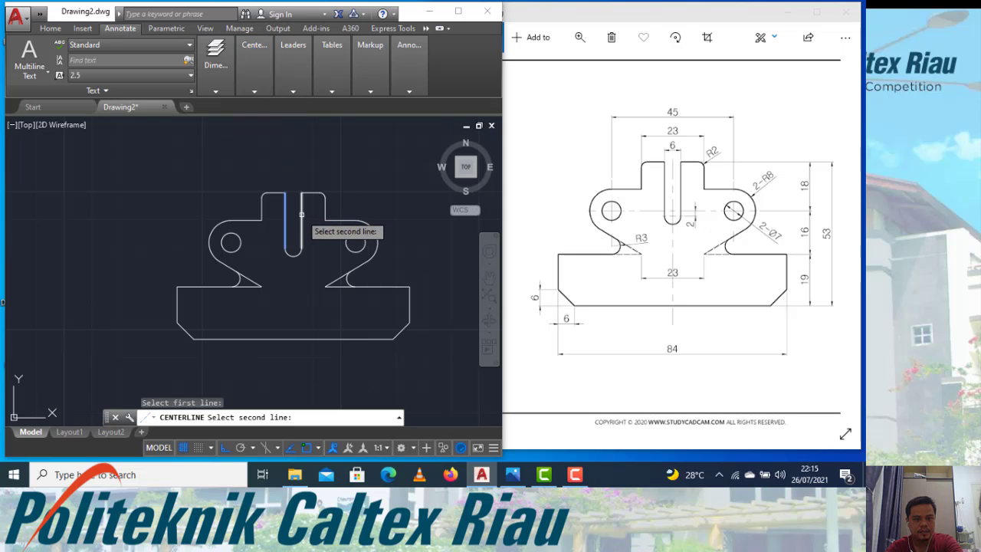
key("Escape")
left_click(294, 244)
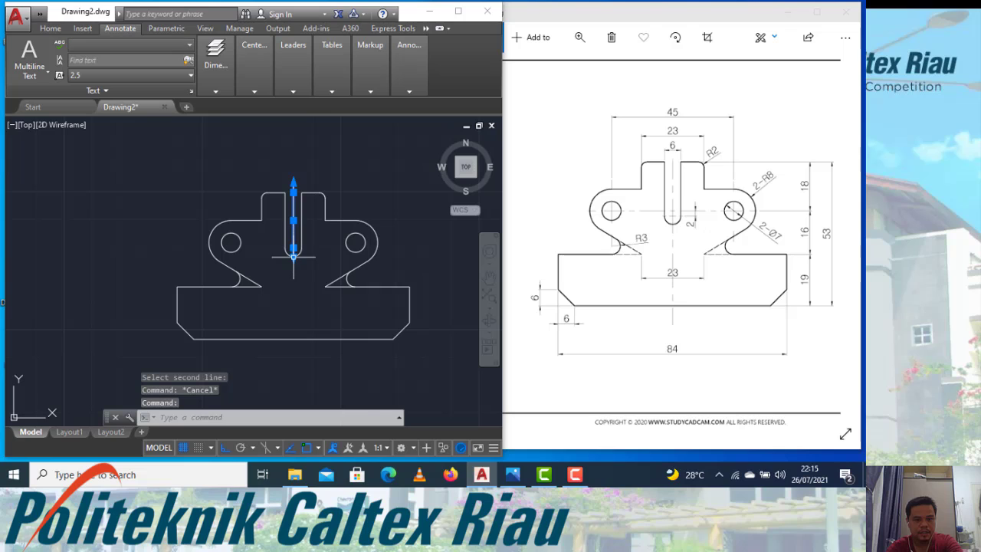
left_click(294, 248)
left_click(290, 353)
key("Escape")
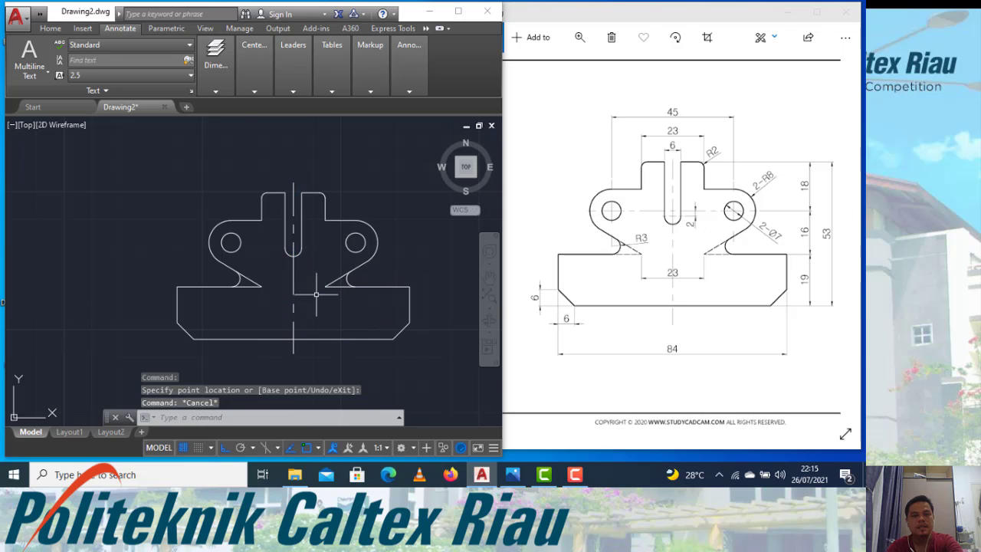
- Place centre marks on the left and right holes
left_click(254, 91)
left_click(247, 115)
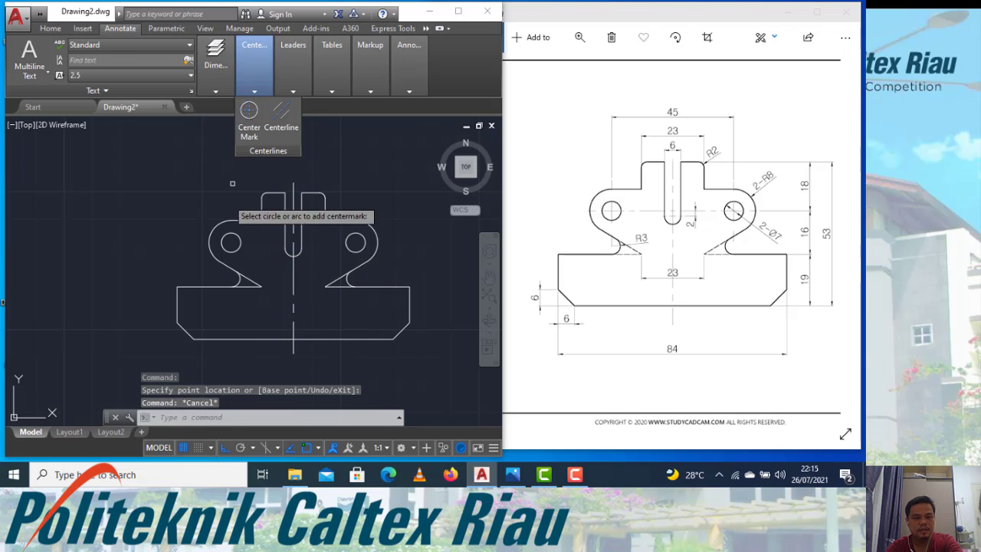
left_click(219, 227)
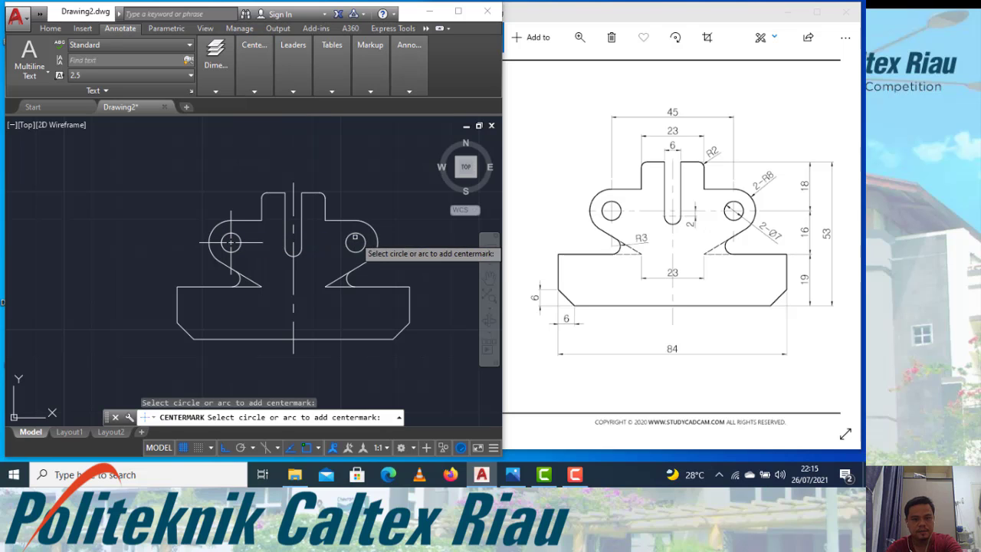
left_click(378, 238)
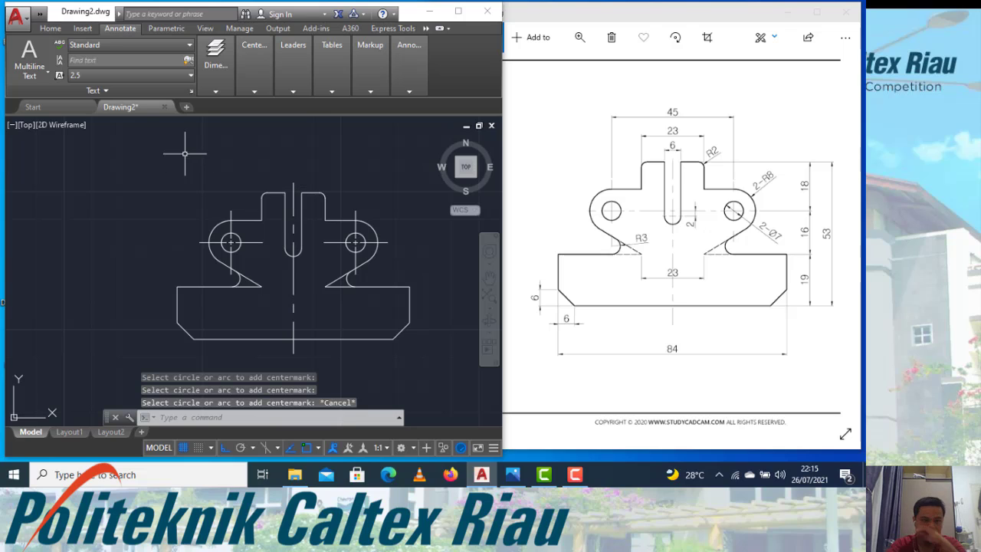
left_click(50, 29)
mouse_move(206, 90)
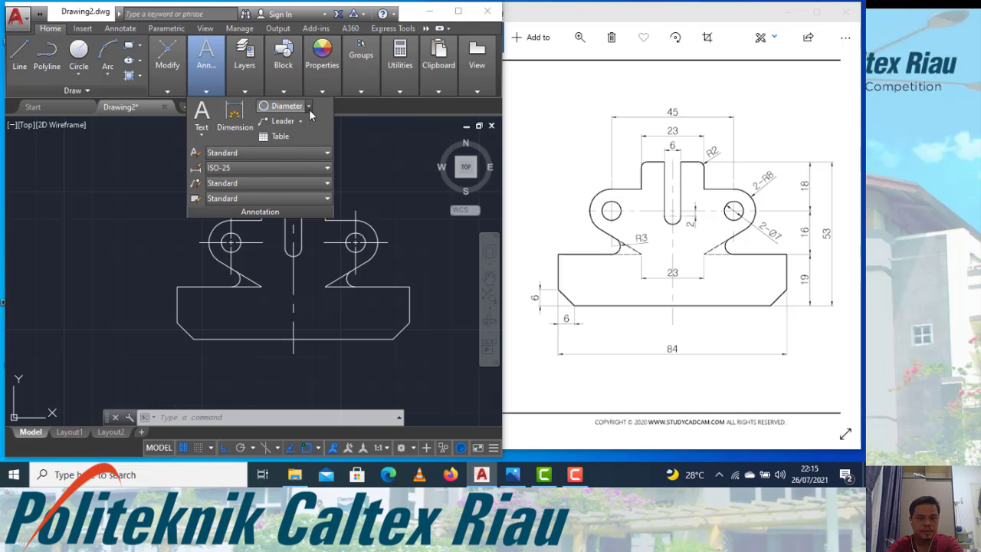
- Dimension the left chamfer with vertical and horizontal 6 linear dimensions
left_click(309, 107)
left_click(294, 135)
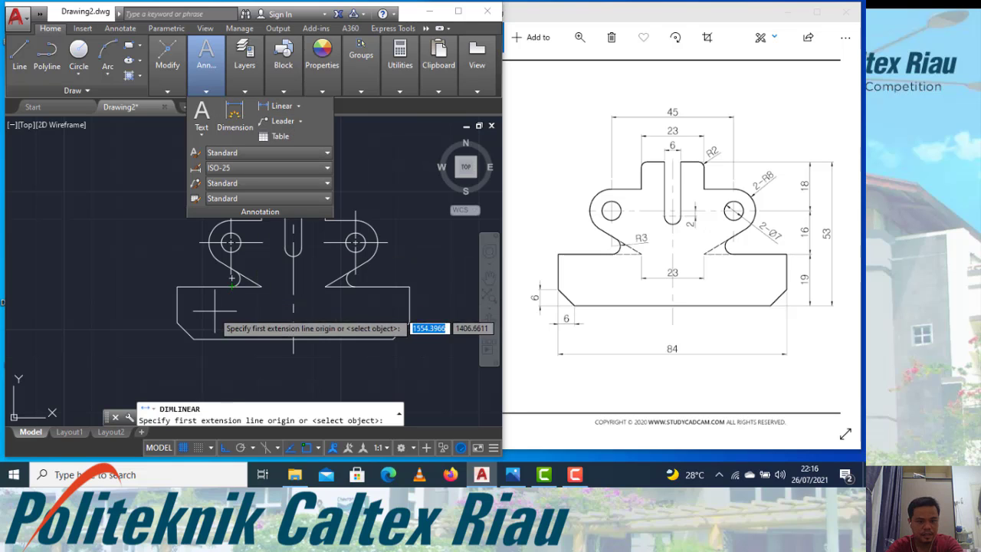
left_click(194, 338)
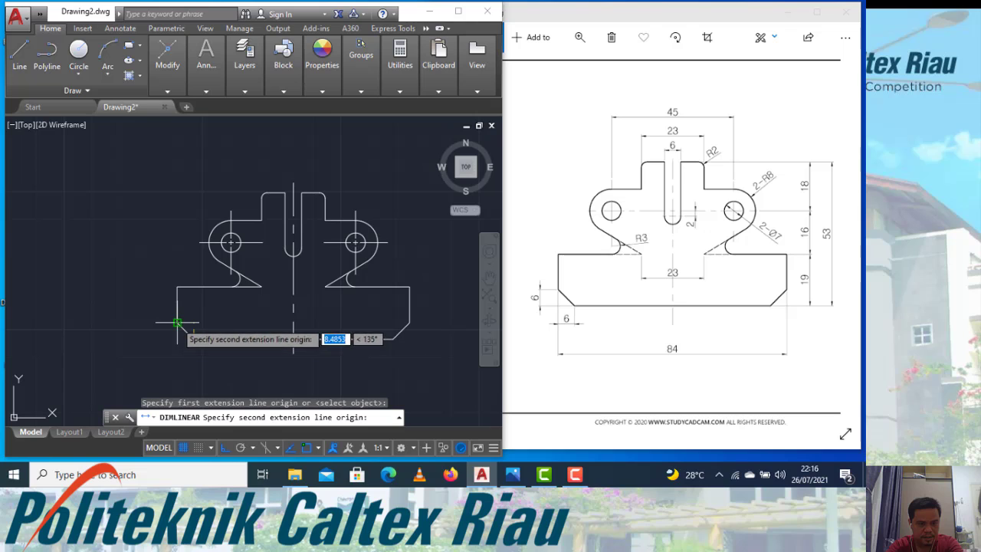
left_click(177, 323)
left_click(148, 331)
key("Return")
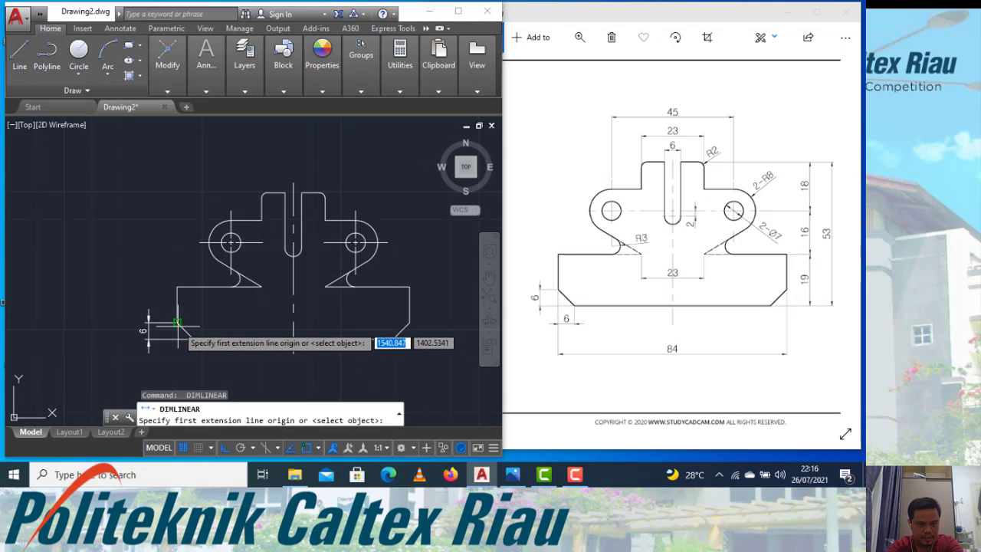
left_click(177, 324)
left_click(194, 338)
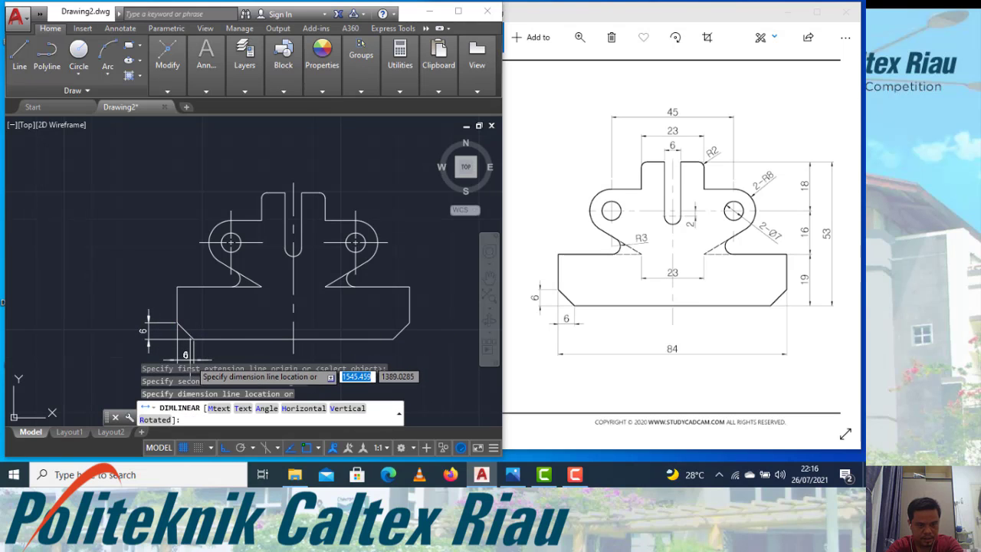
left_click(190, 351)
scroll(190, 293, "down", 2)
scroll(211, 336, "up", 2)
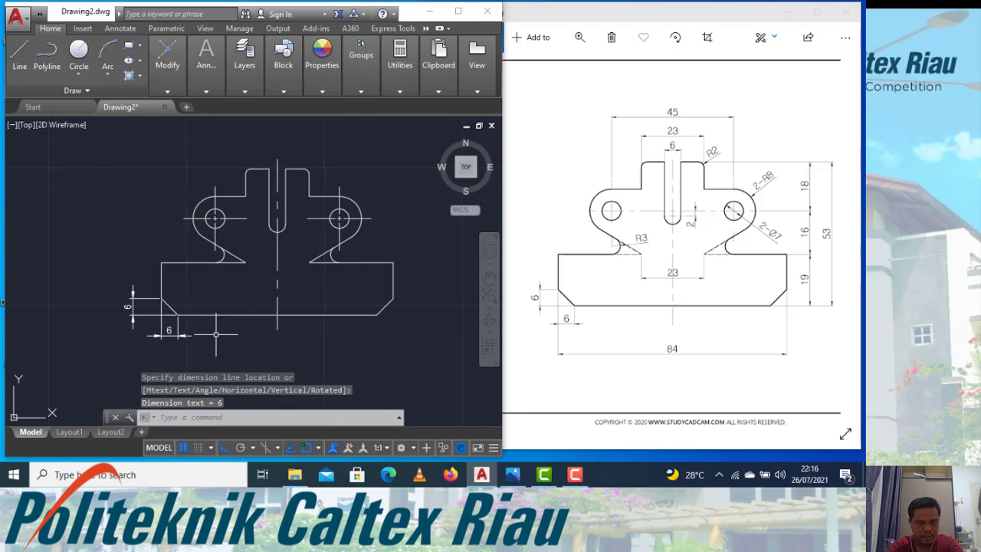
- Add the 84 overall base width dimension below the bracket
key("Return")
left_click(162, 298)
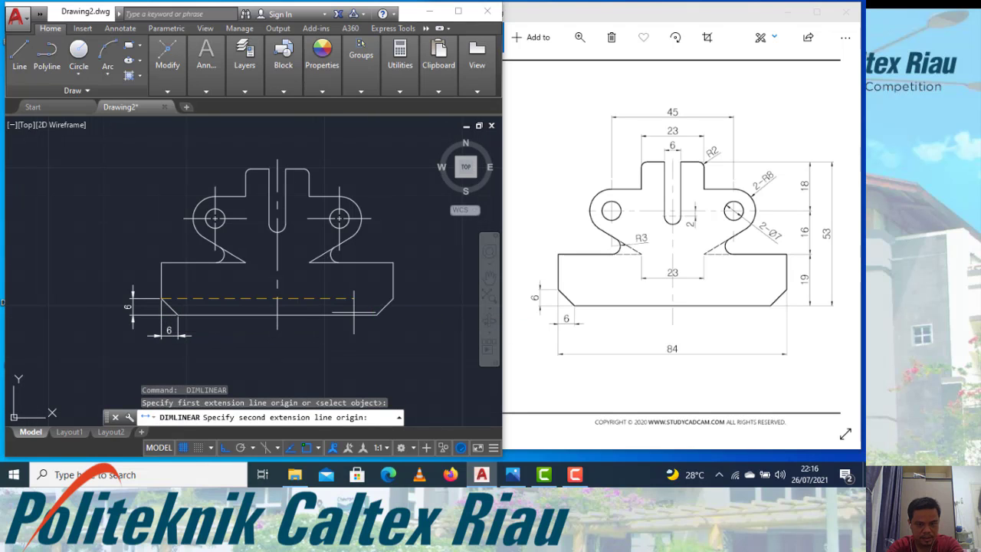
left_click(393, 298)
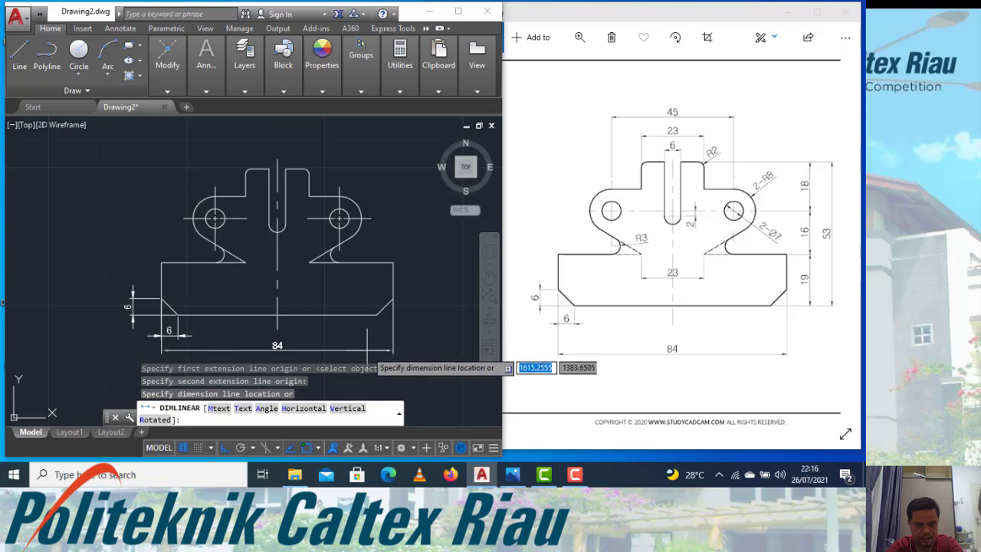
left_click(366, 353)
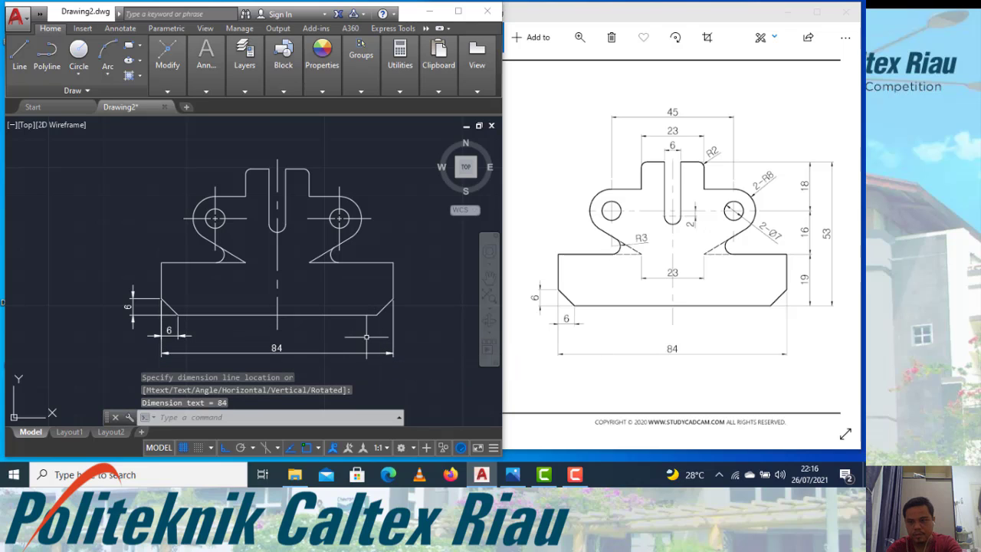
- Add vertical 19, 16 and 18 dimensions stacked along the right side
key("Return")
left_click(377, 314)
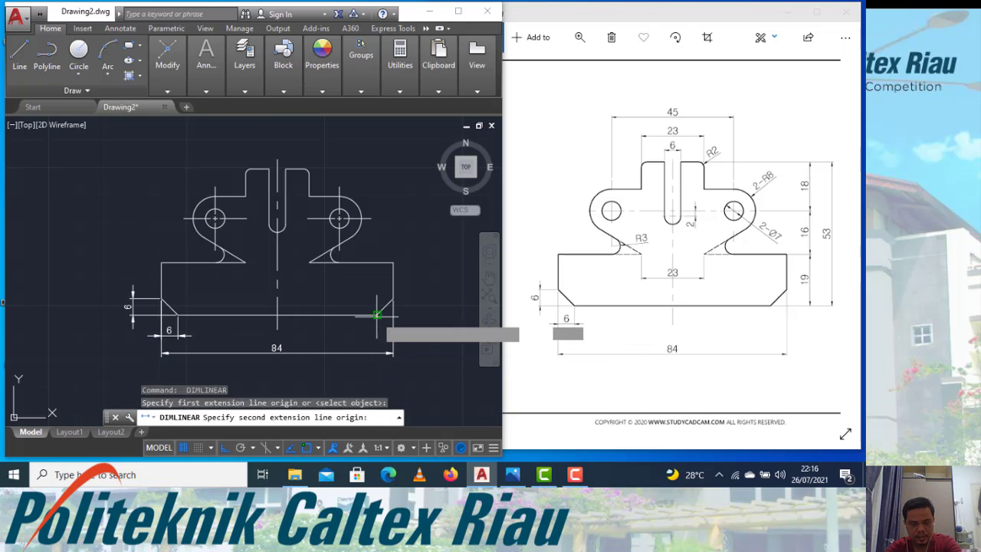
left_click(393, 263)
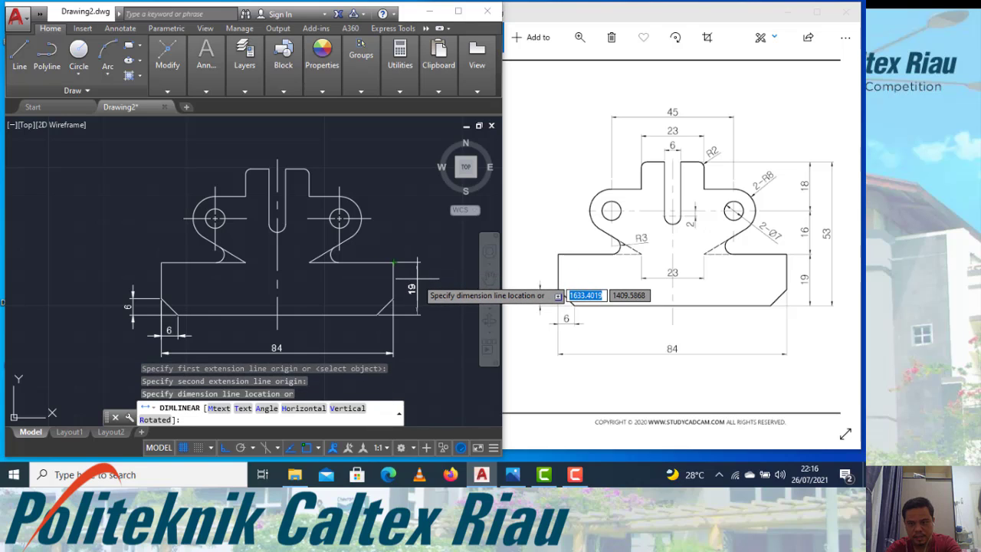
left_click(419, 280)
key("Return")
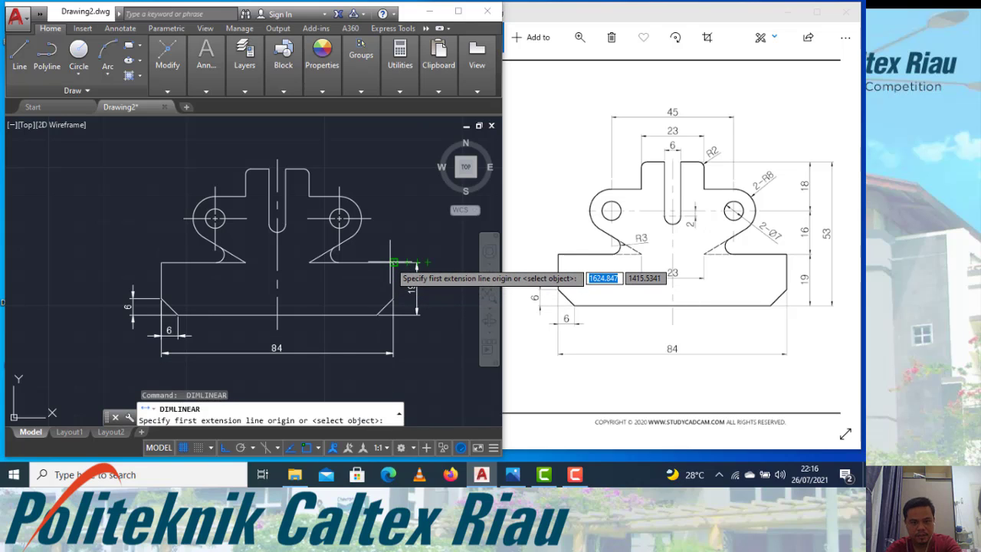
left_click(394, 263)
left_click(339, 218)
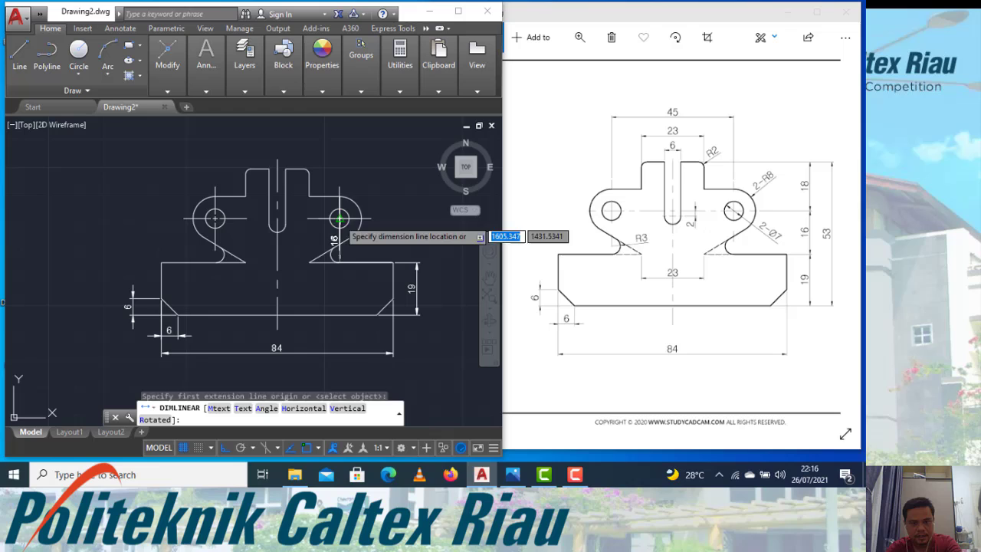
left_click(416, 262)
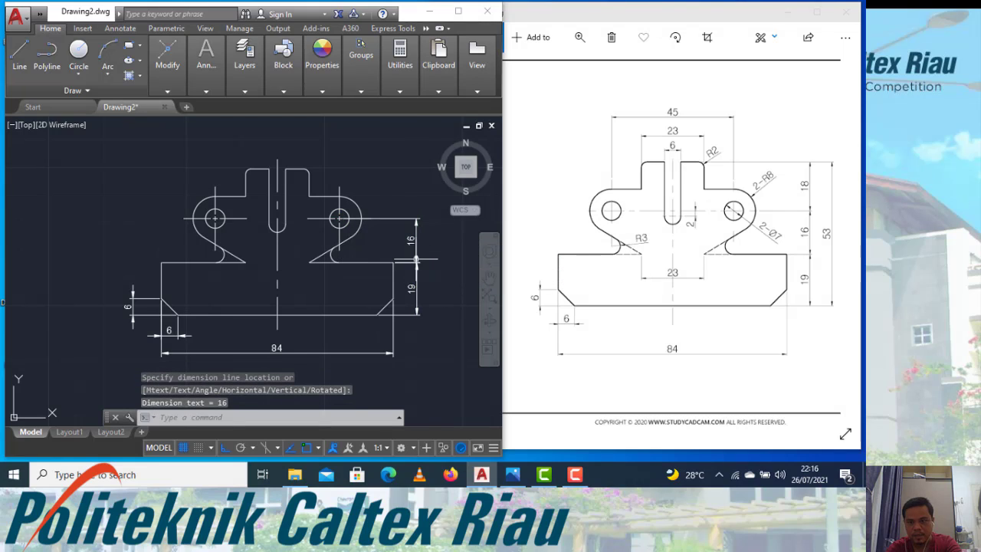
key("Return")
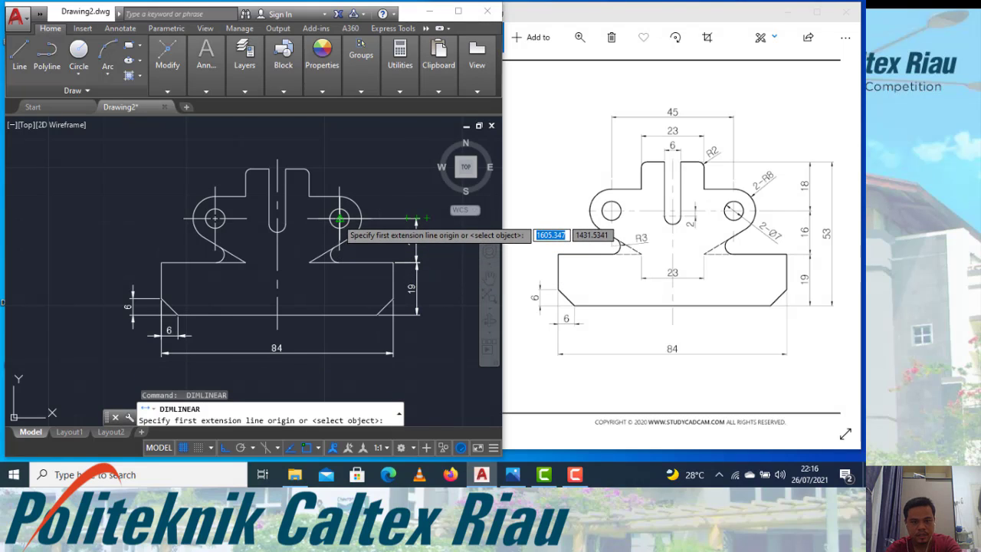
left_click(339, 219)
left_click(295, 168)
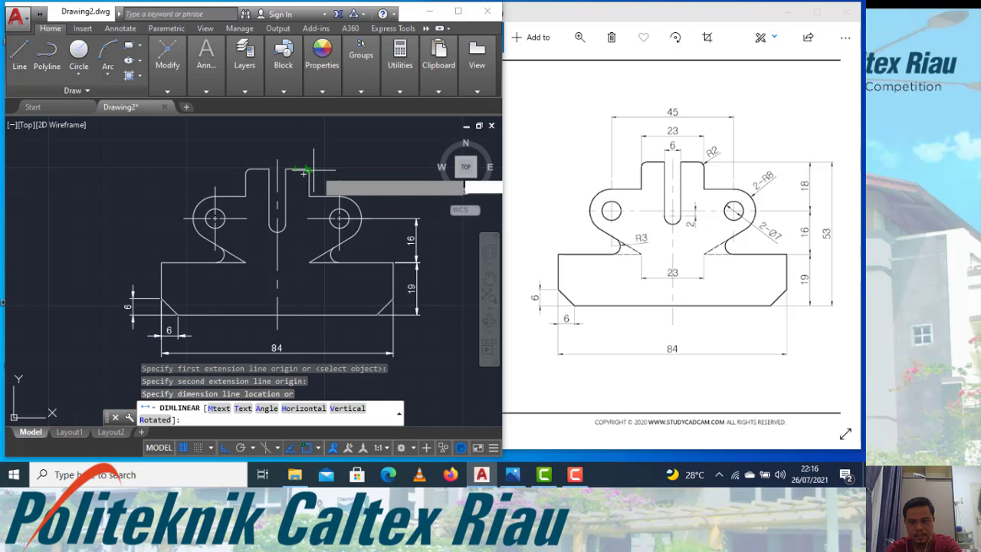
left_click(416, 218)
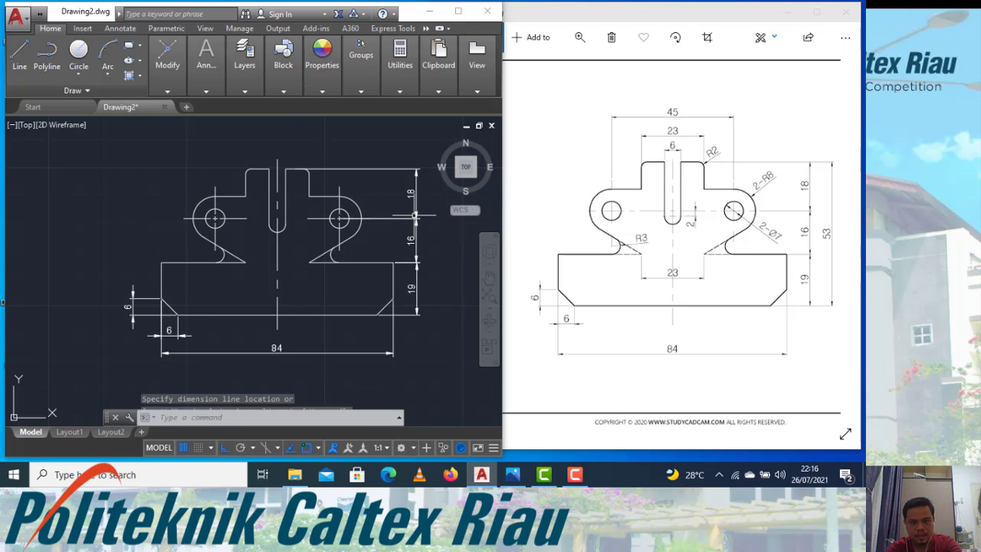
- Place the overall 53 height dimension from top edge to bottom, right of the part
key("Return")
left_click(304, 169)
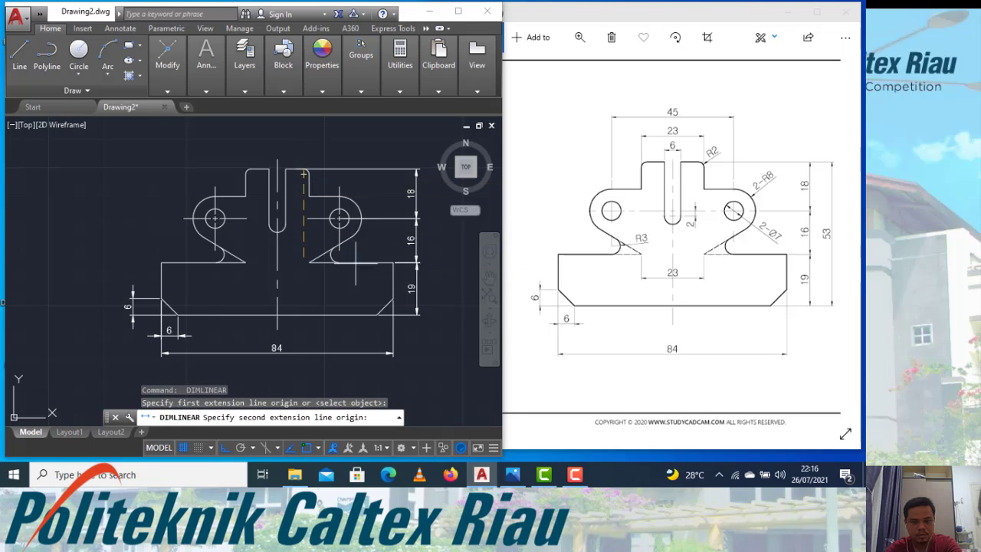
left_click(418, 308)
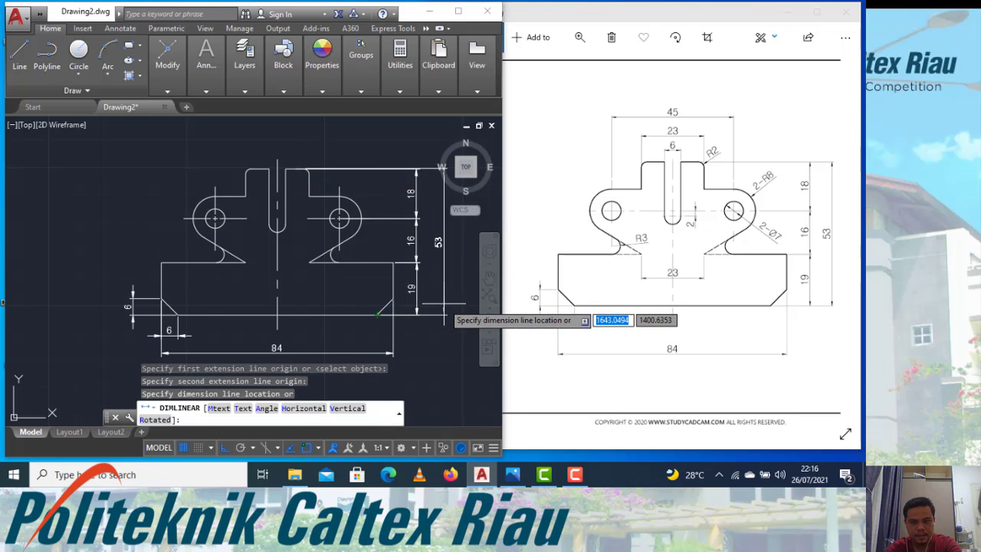
left_click(444, 305)
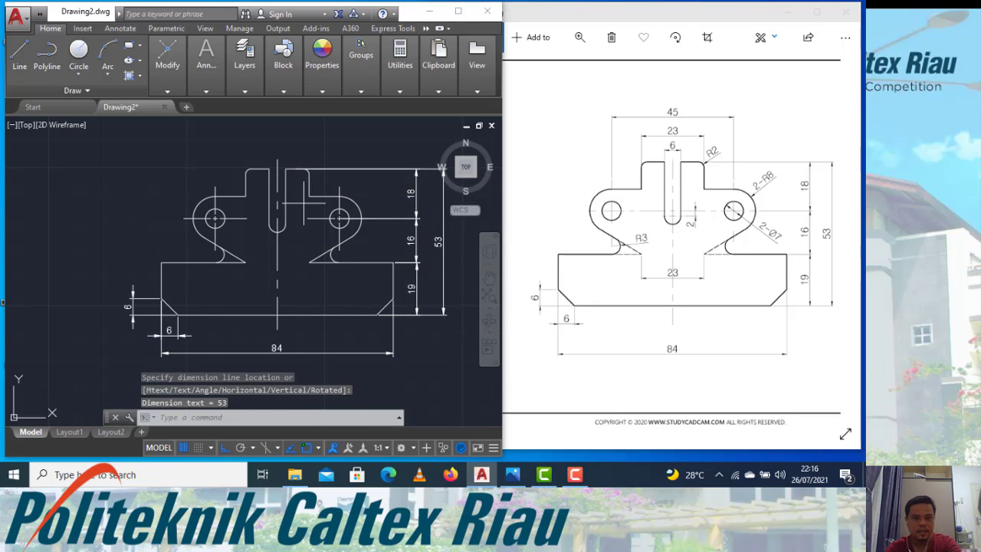
key("Return")
- Dimension the 6 slot width and the 23 width above the slot
left_click(268, 169)
left_click(285, 168)
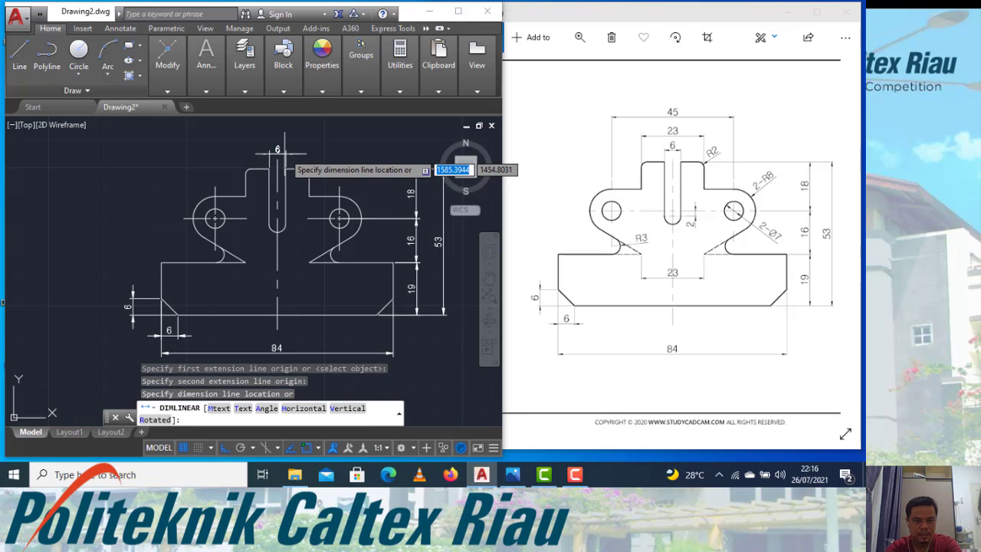
left_click(261, 151)
key("Return")
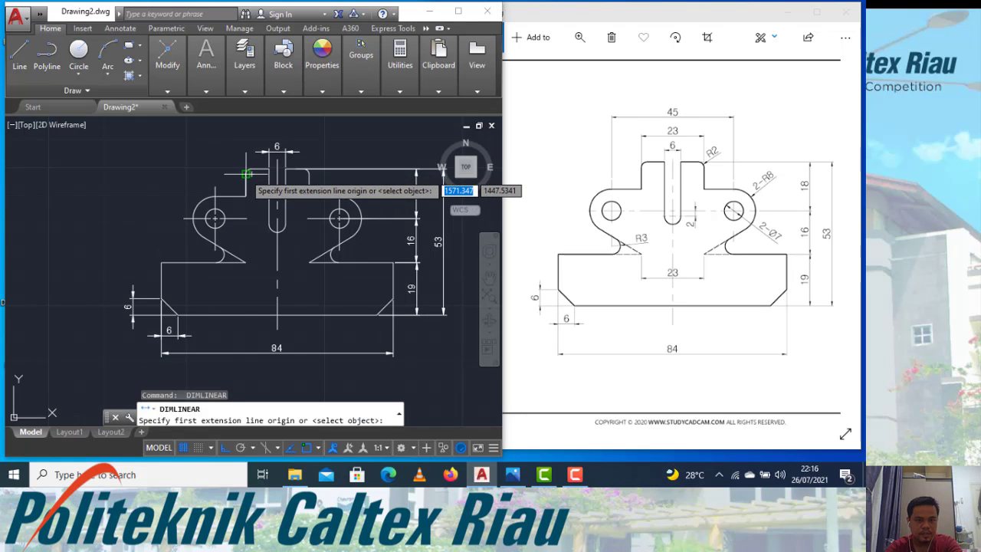
left_click(246, 170)
left_click(307, 173)
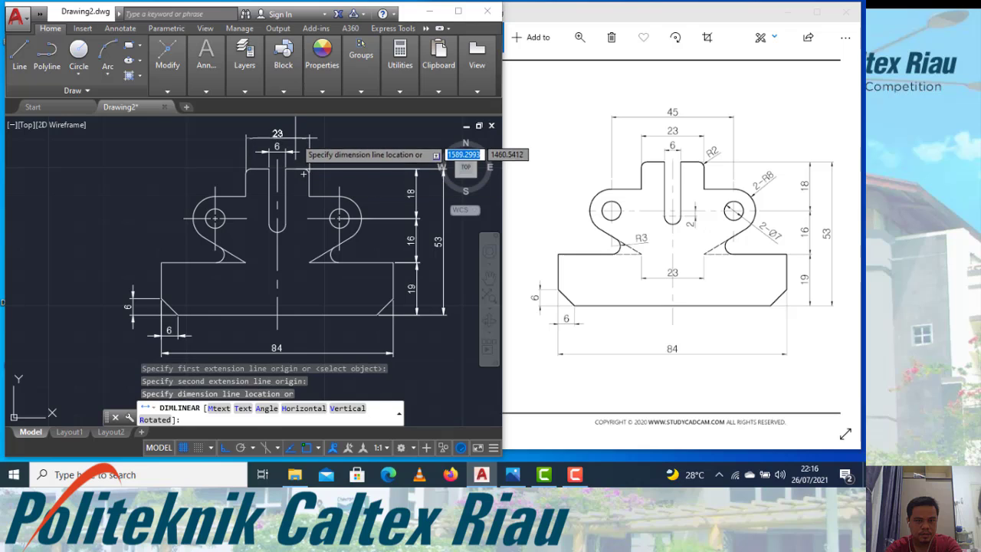
left_click(292, 137)
- Add the 45 hole-centre spacing dimension above the 23
middle_click_drag(332, 151, 328, 208)
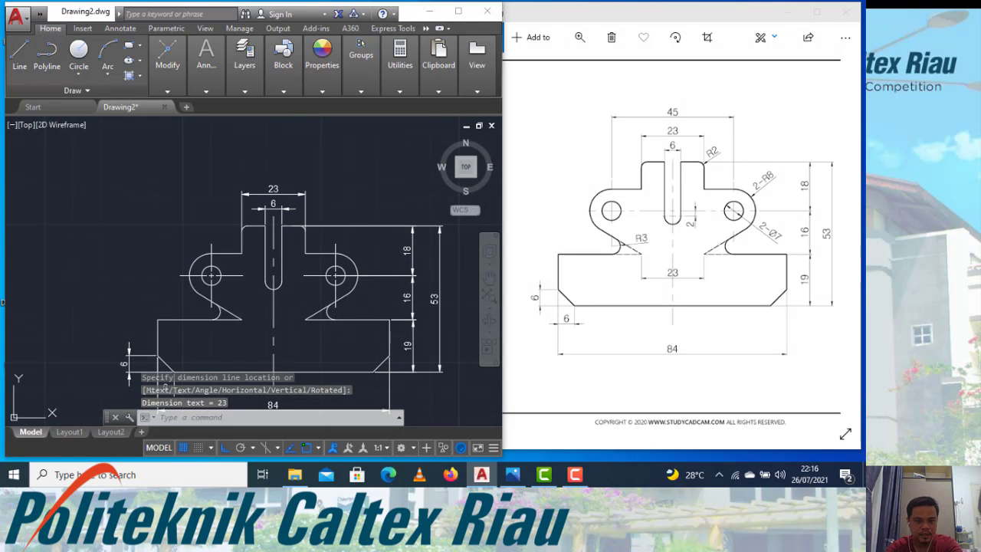
key("Return")
left_click(211, 275)
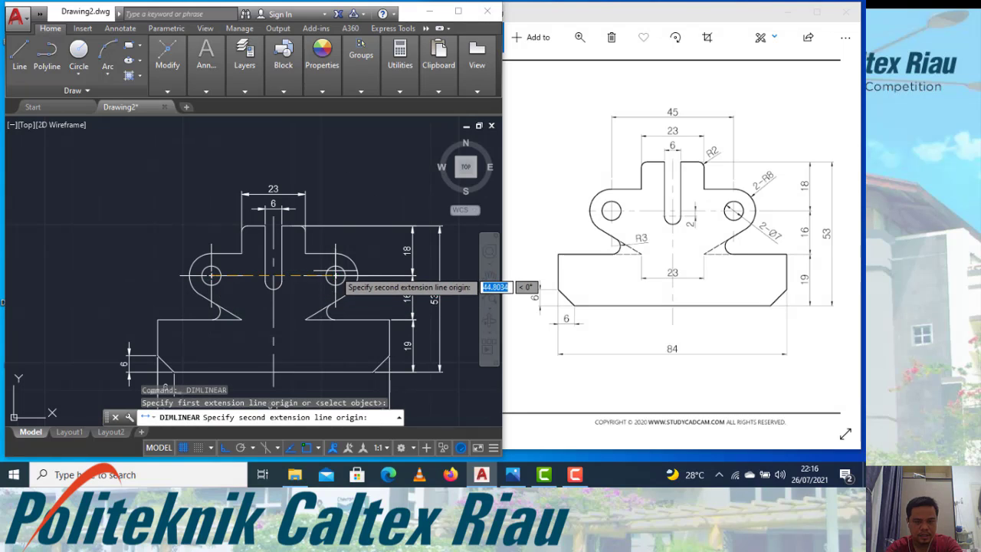
left_click(335, 275)
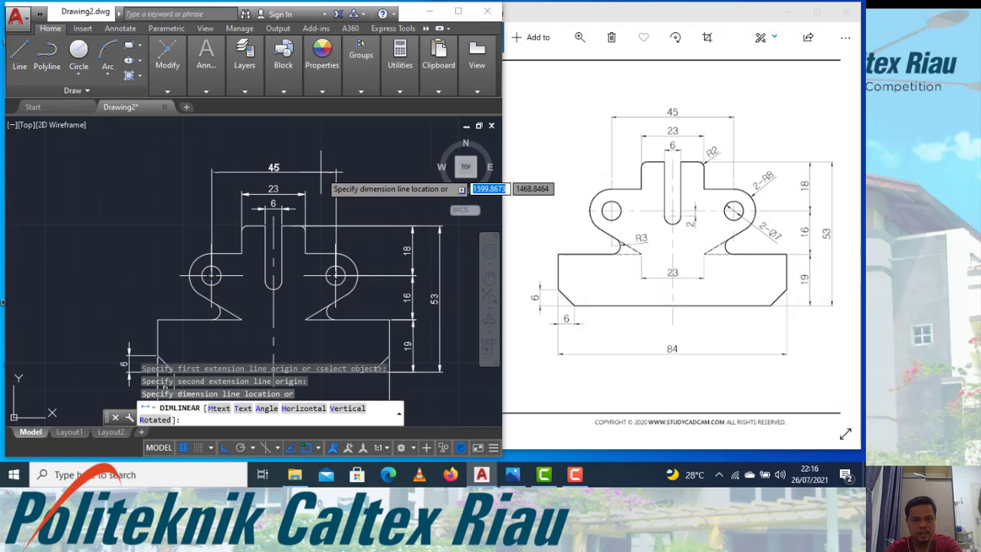
left_click(321, 173)
middle_click_drag(300, 268, 299, 223)
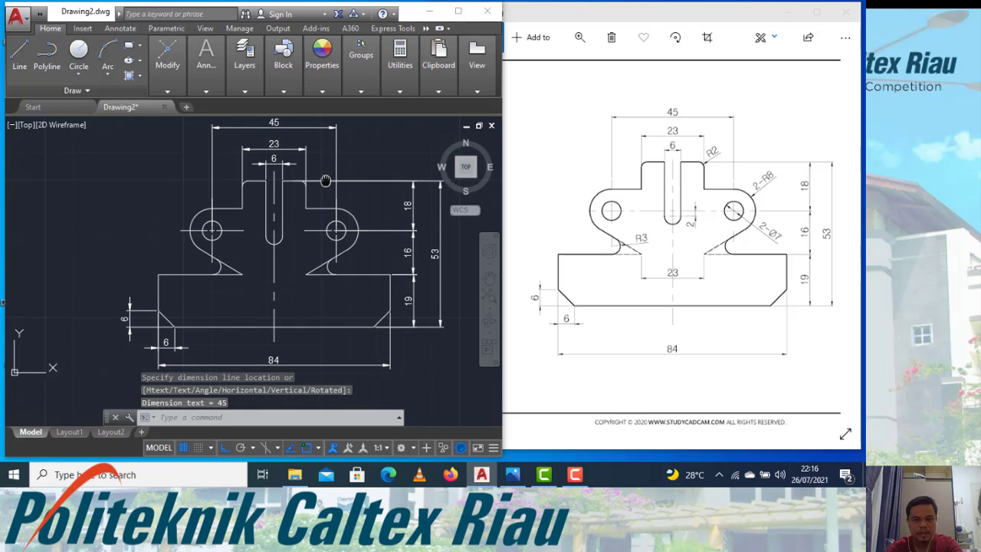
- Add the lower 23 notch-base width and the small vertical 2 dimension
key("Return")
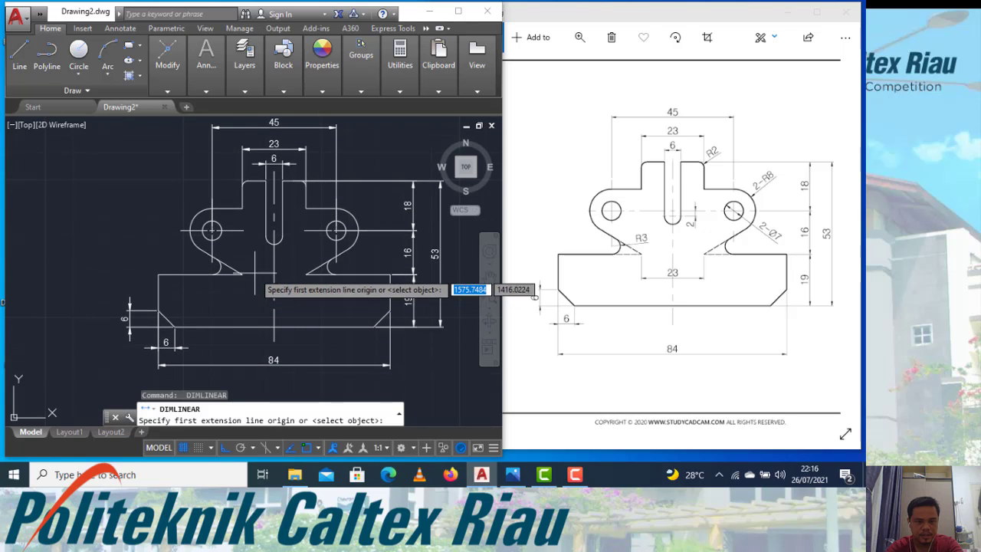
left_click(242, 275)
left_click(306, 274)
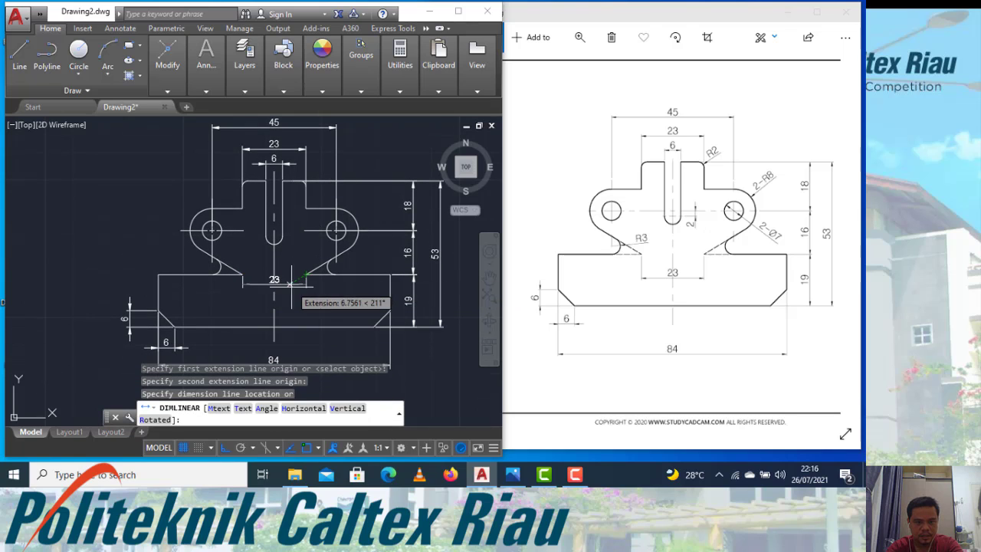
left_click(291, 298)
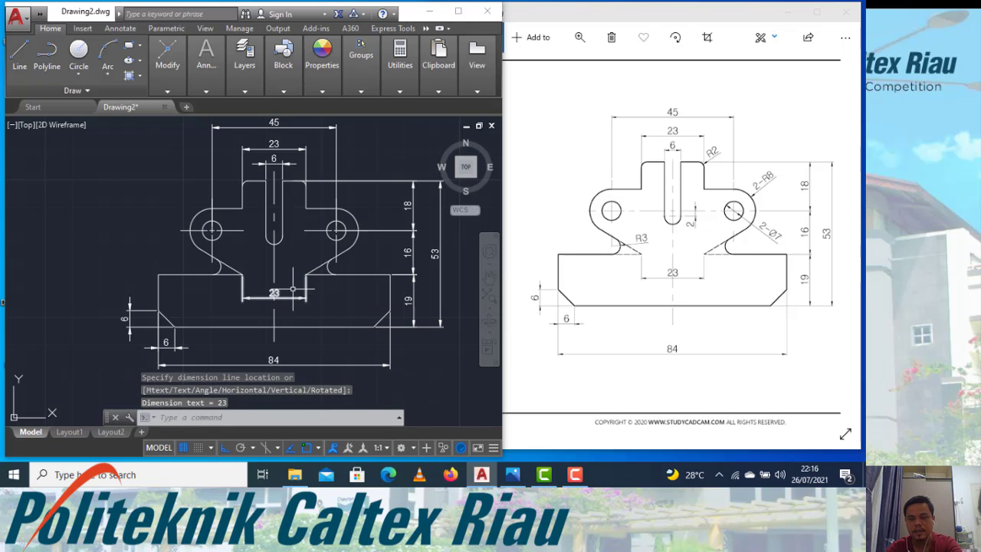
key("Return")
left_click(296, 234)
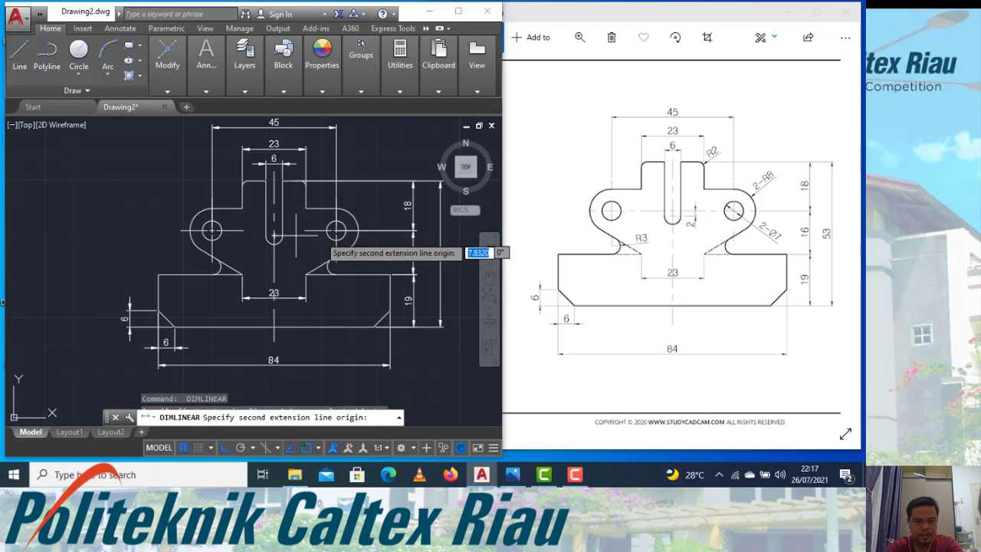
left_click(336, 230)
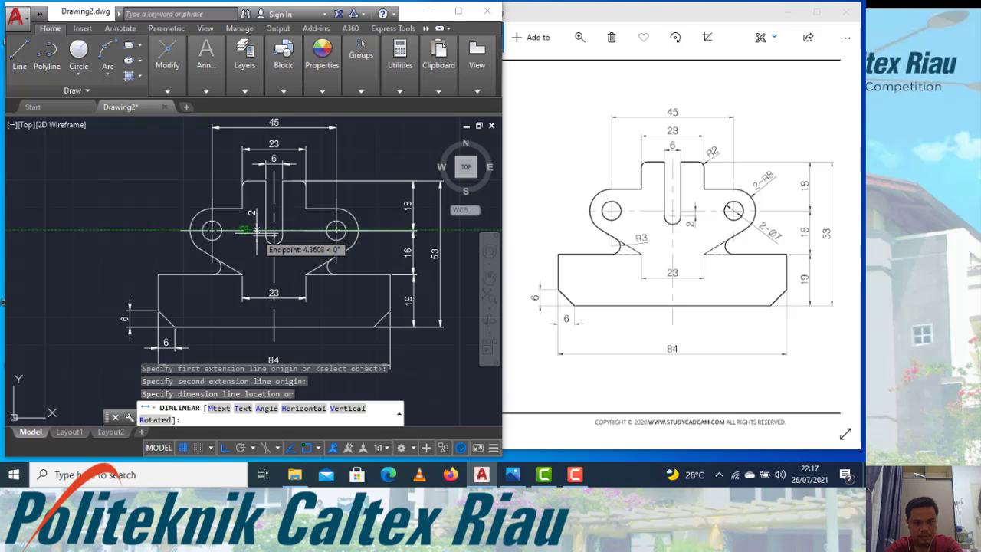
left_click(255, 230)
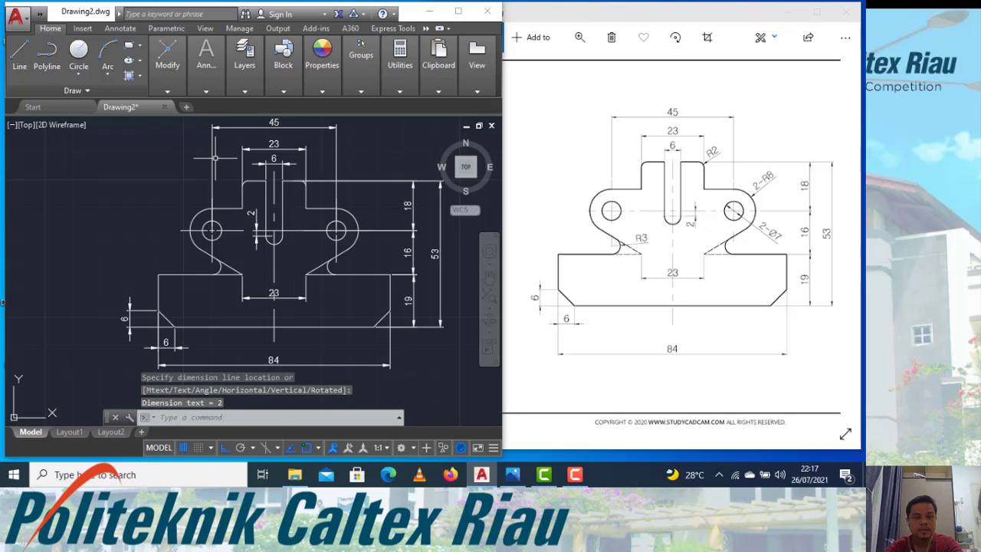
- Add radius dimensions R2 on the top-right fillet, R8 on the right lobe, R3 lower-left
left_click(205, 93)
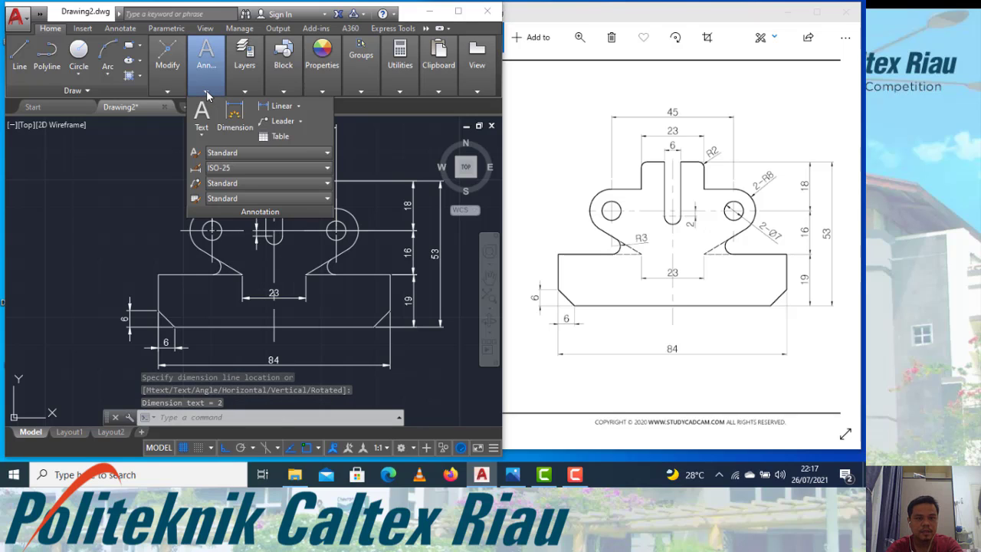
left_click(300, 110)
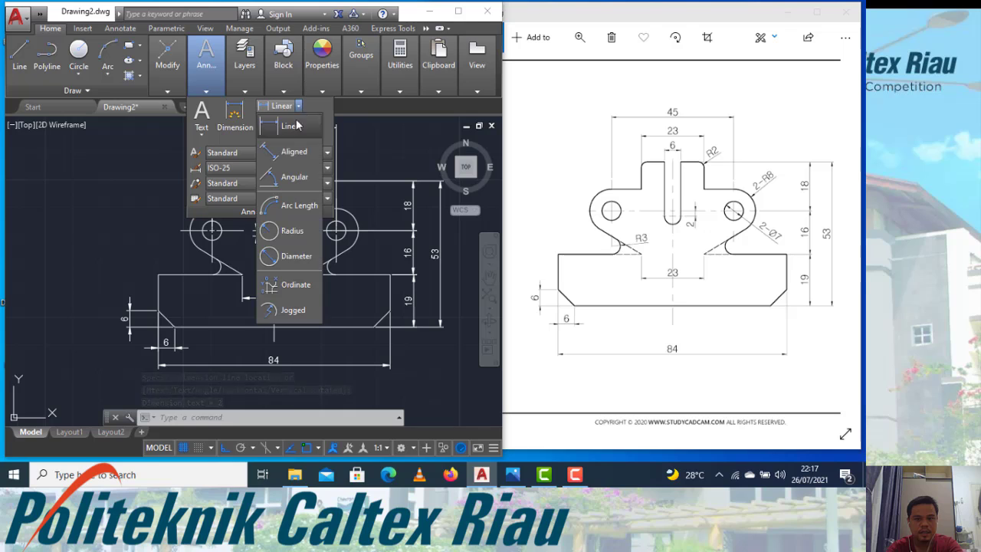
left_click(295, 223)
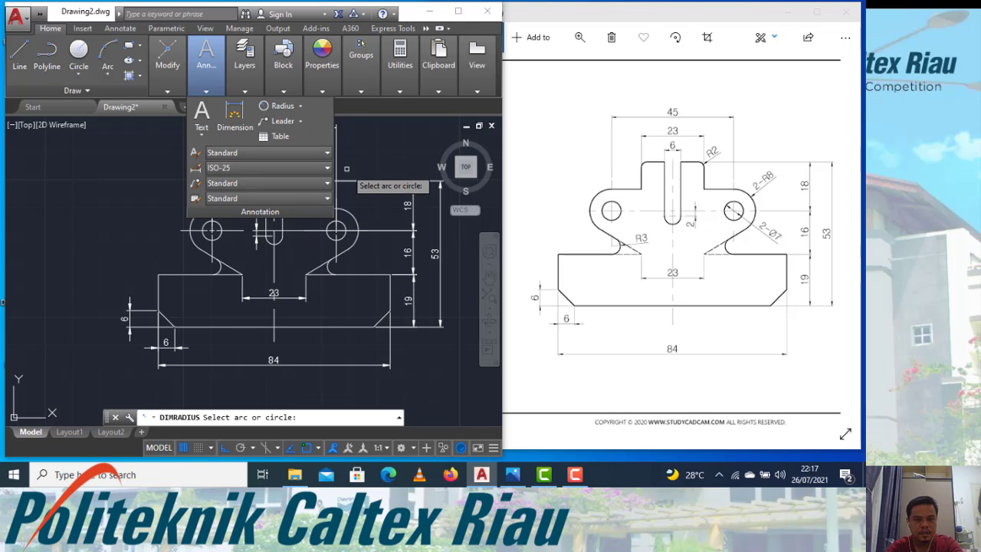
scroll(303, 184, "up", 4)
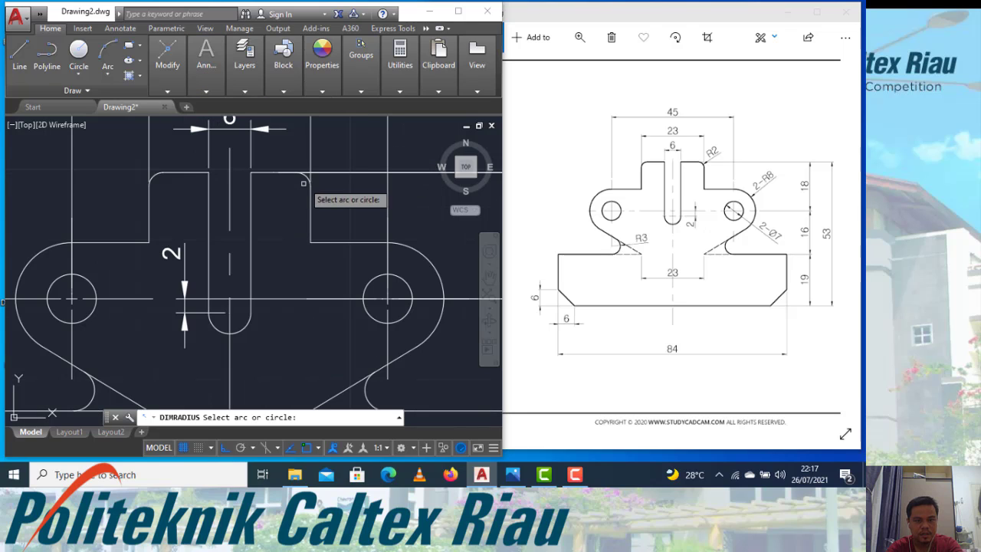
left_click(307, 177)
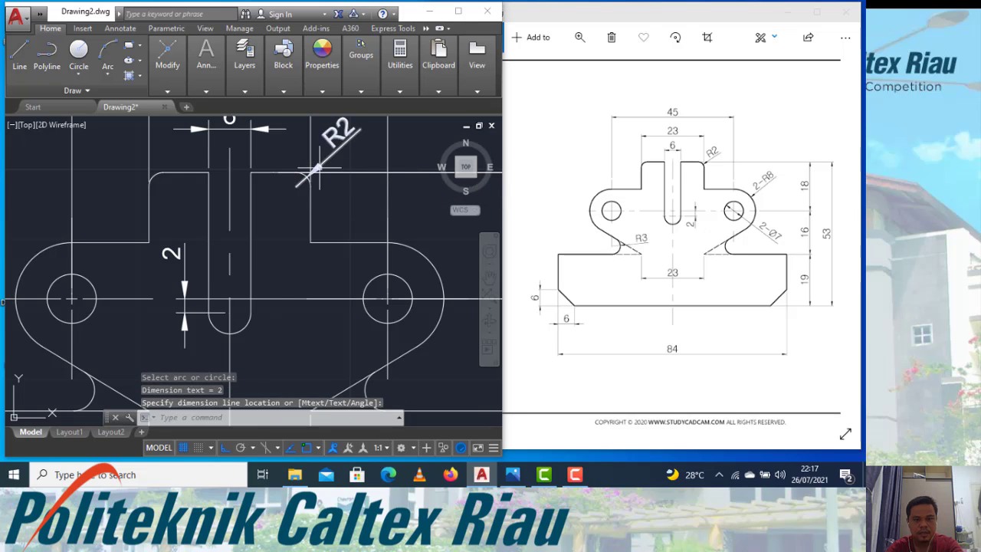
scroll(319, 182, "down", 2)
key("Return")
left_click(380, 221)
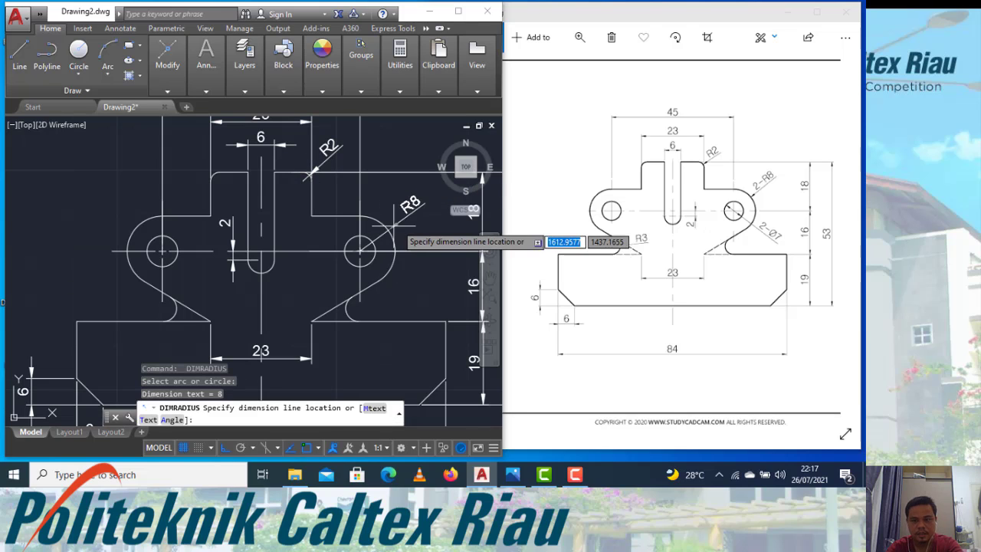
left_click(402, 223)
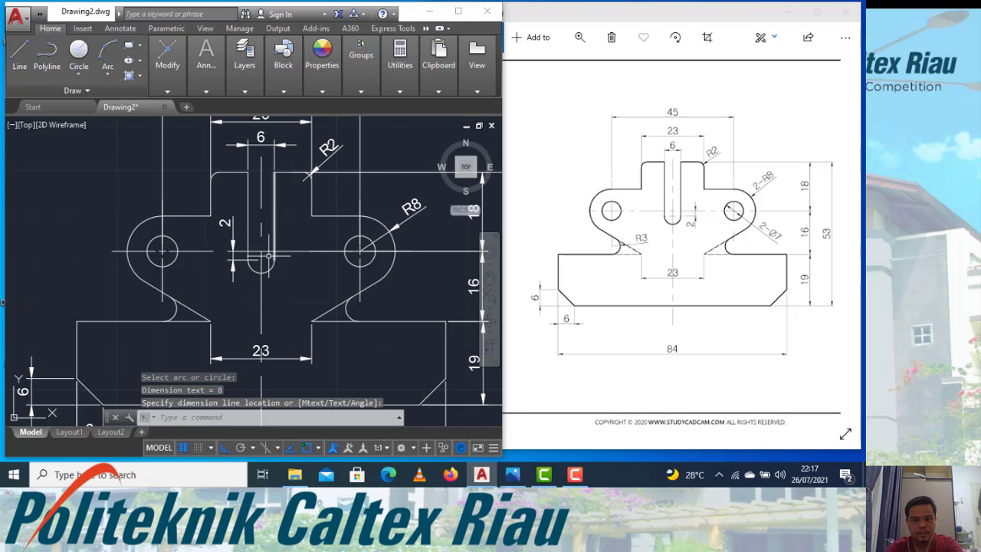
key("Return")
left_click(174, 310)
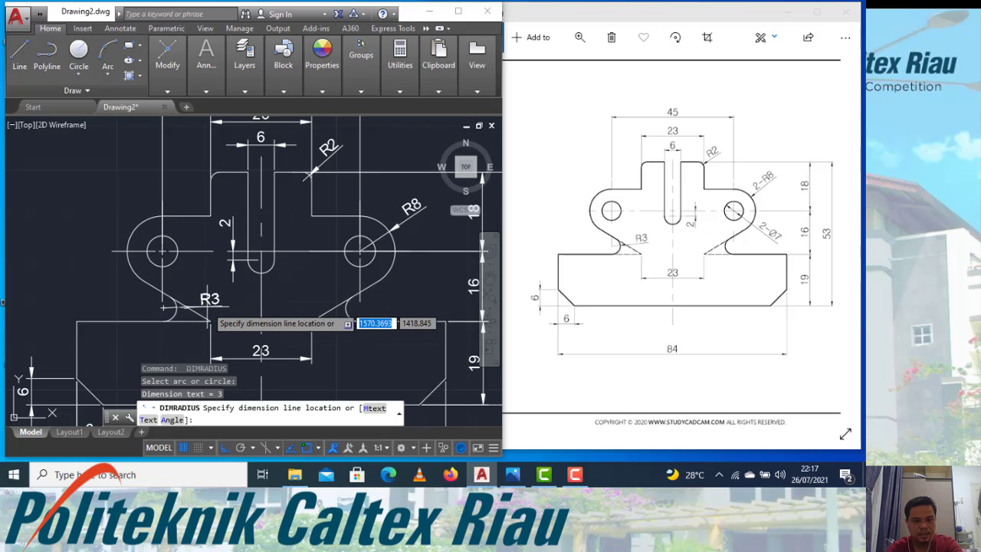
left_click(203, 299)
- Dimension the right-hand hole with a Ø7 diameter label outside it
left_click(207, 90)
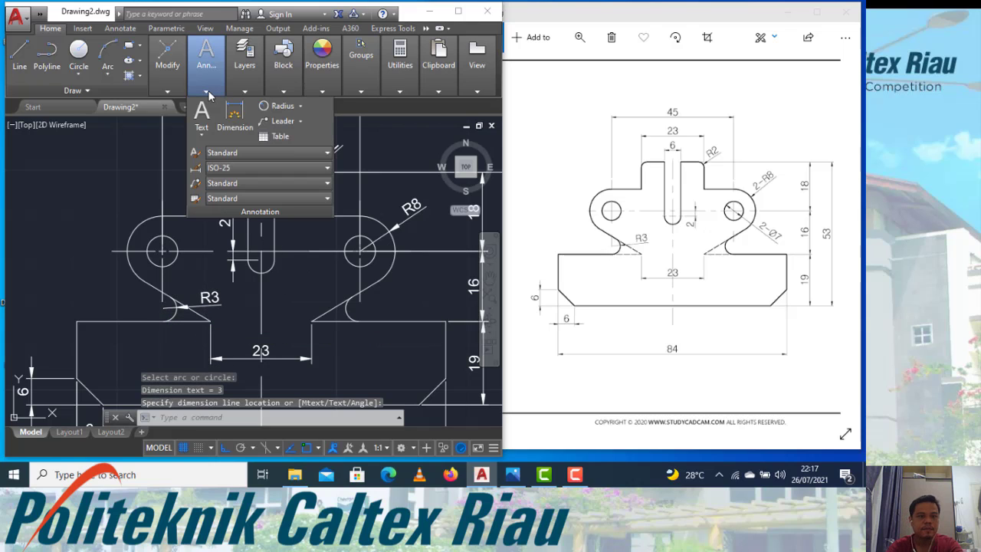
left_click(302, 108)
left_click(289, 255)
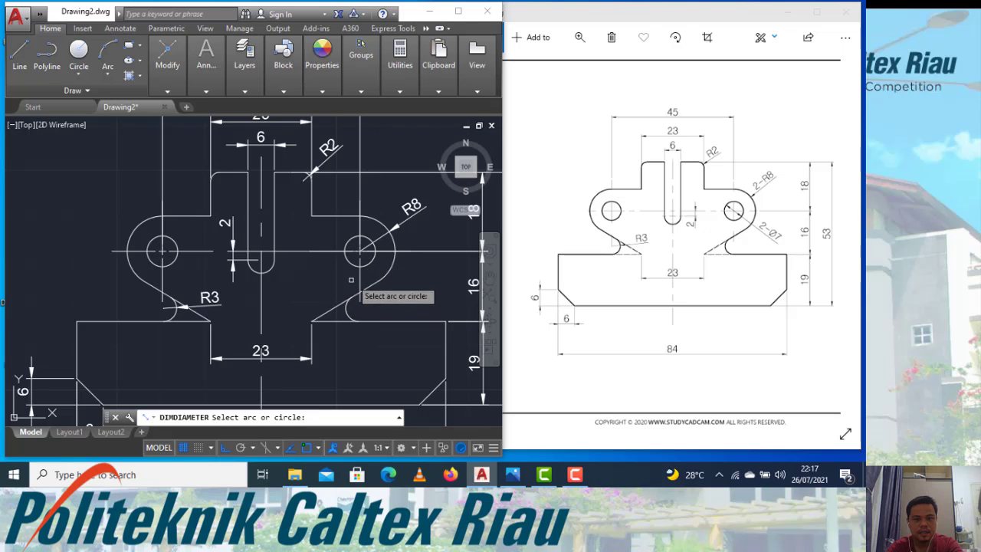
left_click(369, 264)
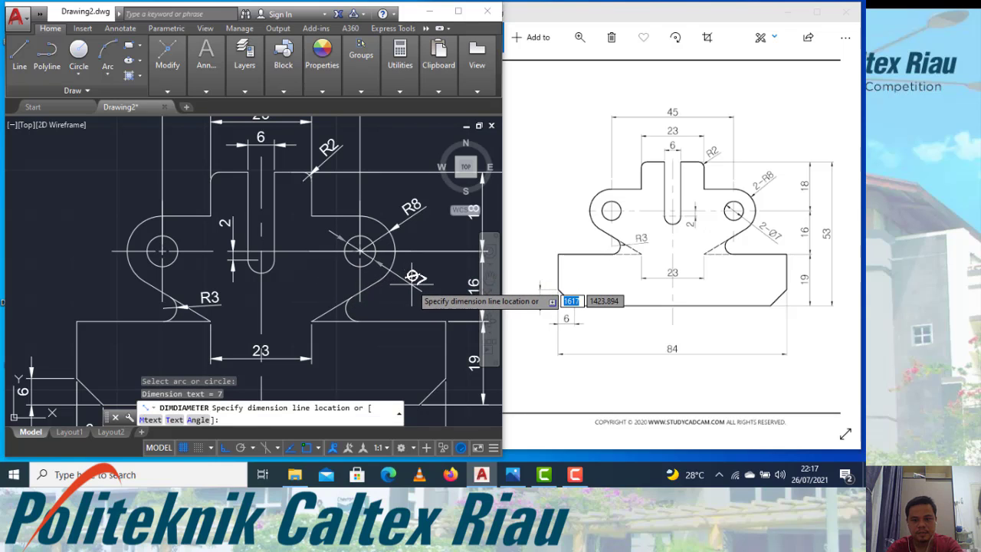
left_click(414, 278)
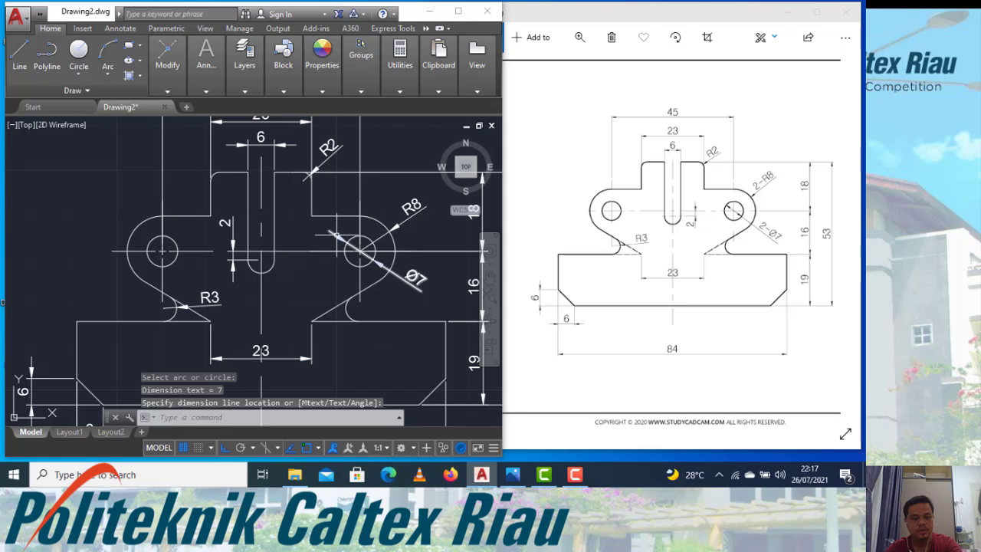
- Zoom to extents so the whole bracket with all its dimensions fills the view
key("Return")
type("e")
key("Return")
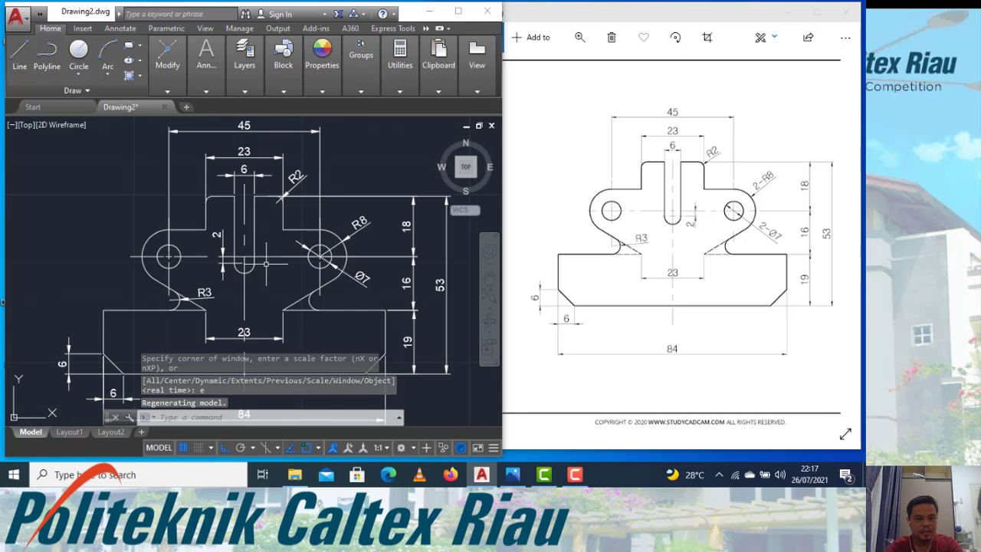
scroll(265, 263, "up", 1)
scroll(264, 264, "down", 1)
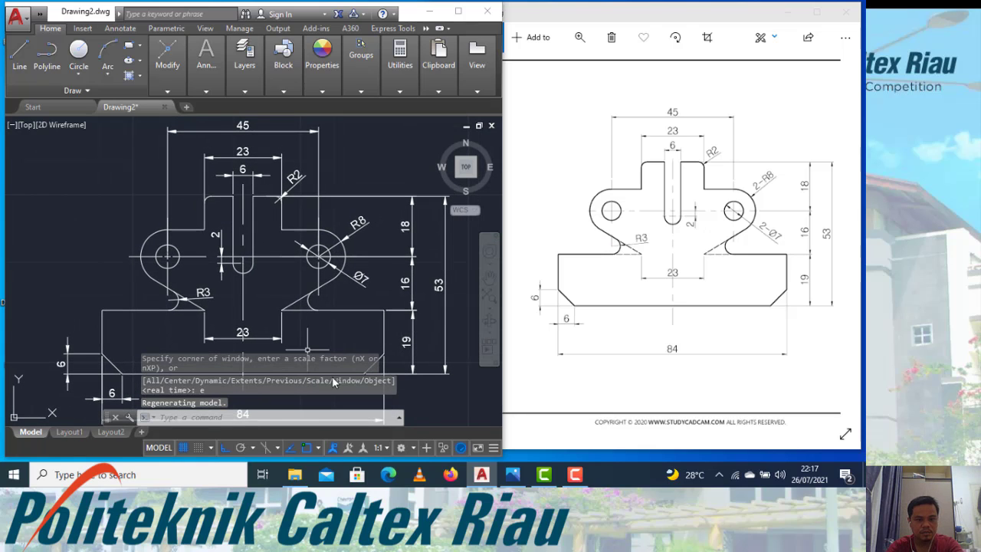